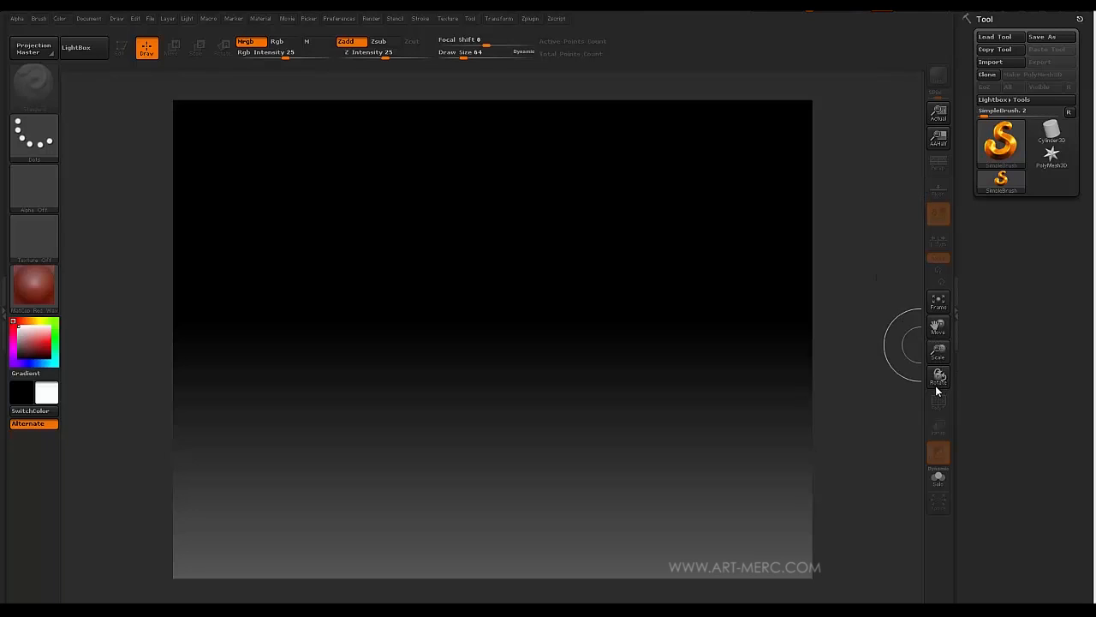
left_click(937, 324)
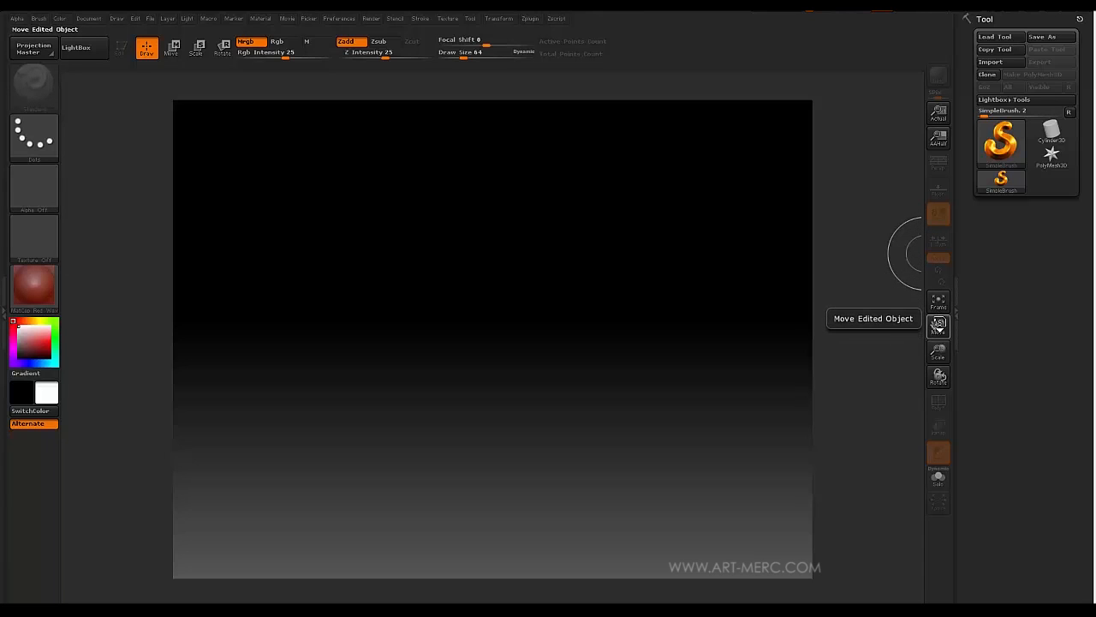
key("ctrl")
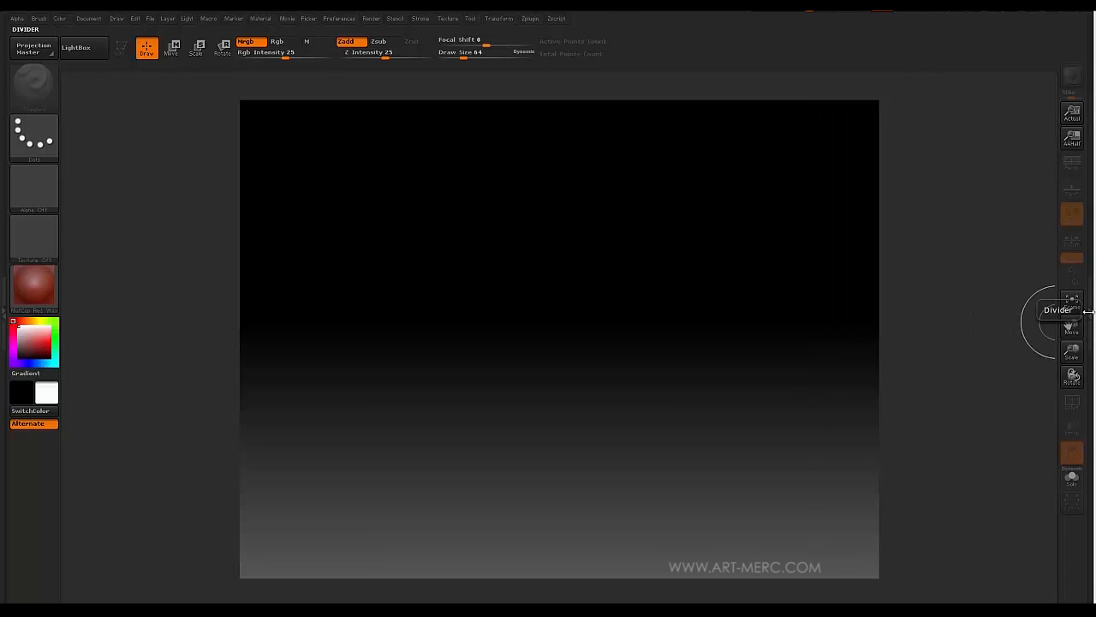
- Collapse and reopen the tray holding the Tool palette, and expand and collapse the side tray holding the Material palette
left_click(957, 313)
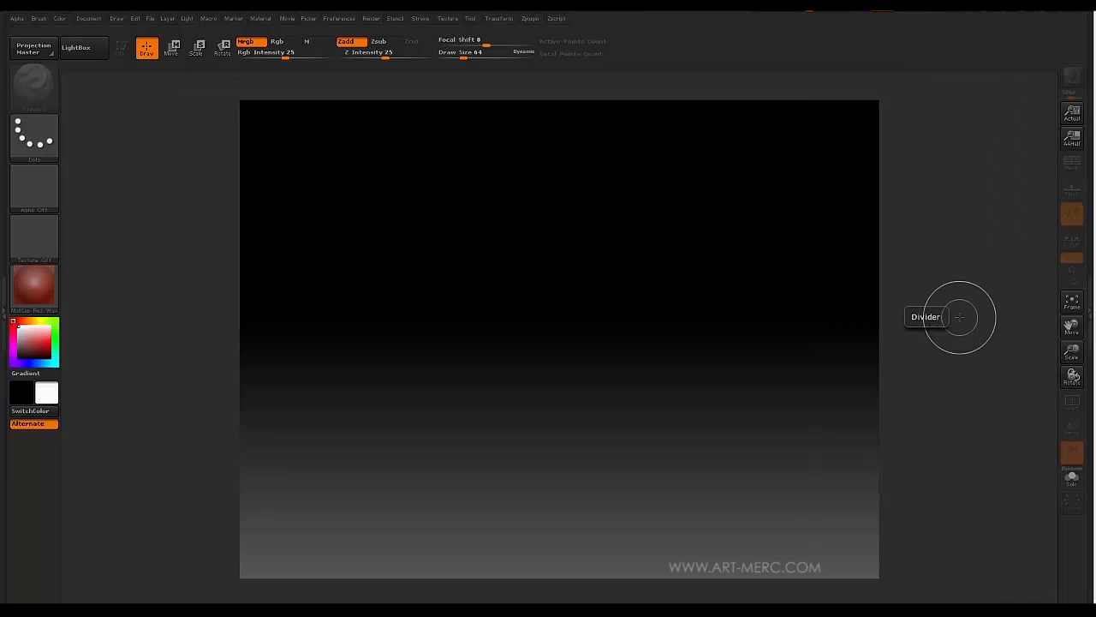
left_click(1082, 314)
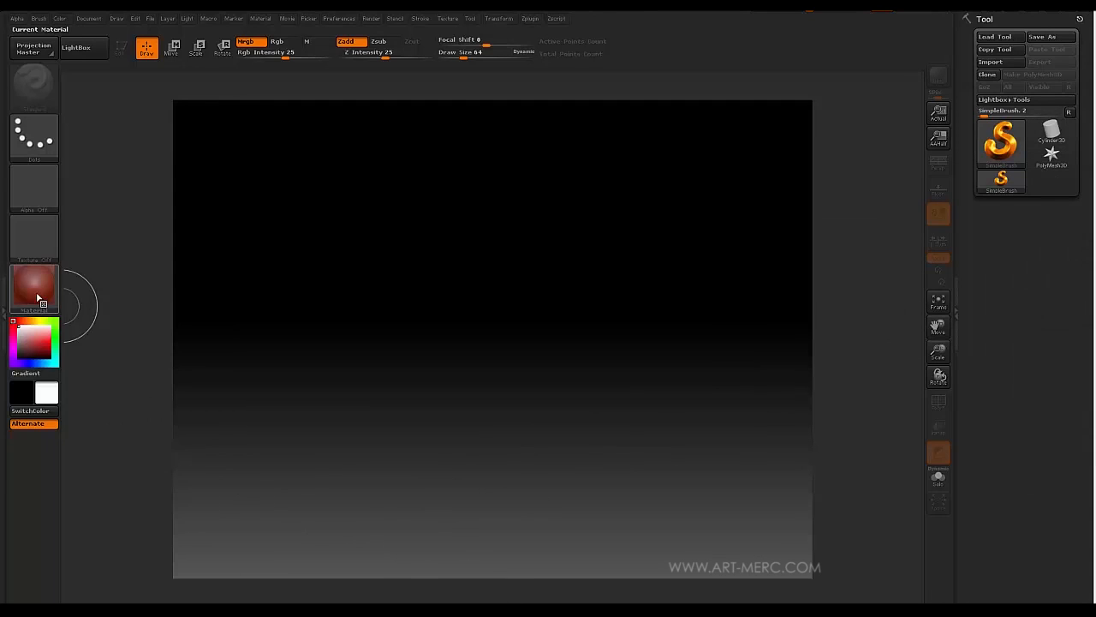
left_click(3, 291)
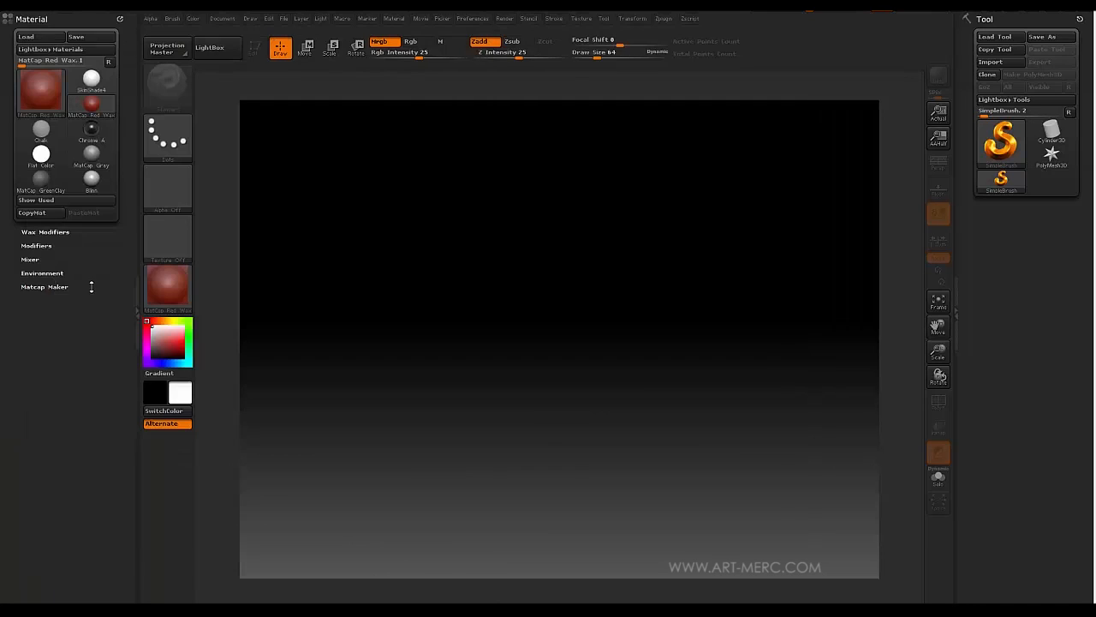
left_click(138, 296)
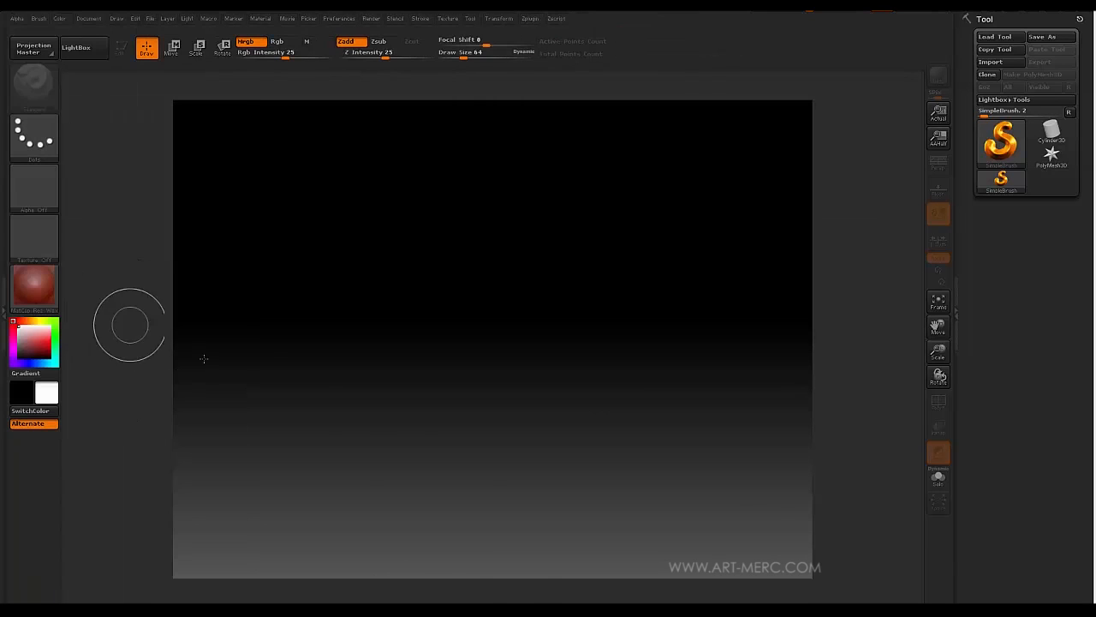
- Expand and collapse the empty tray below the canvas twice
left_click(505, 600)
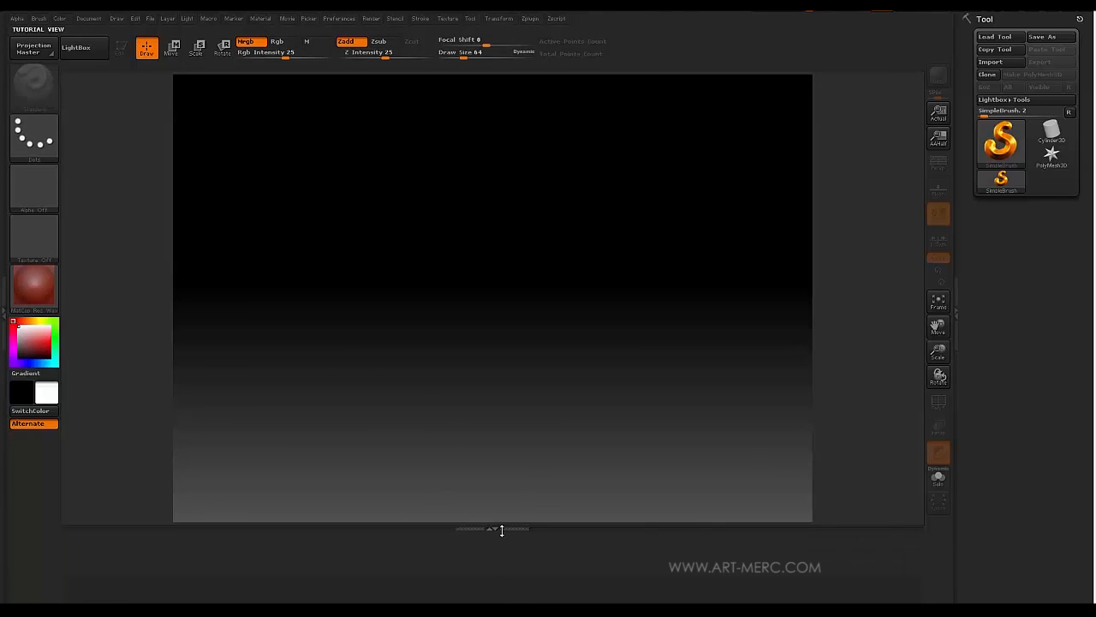
left_click(501, 529)
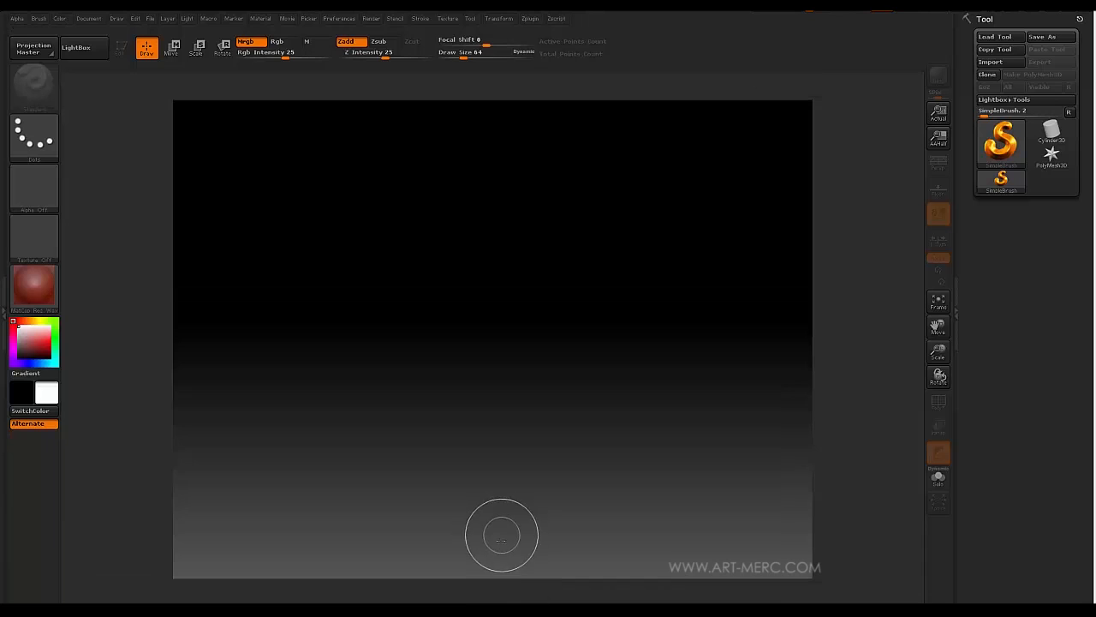
left_click(486, 599)
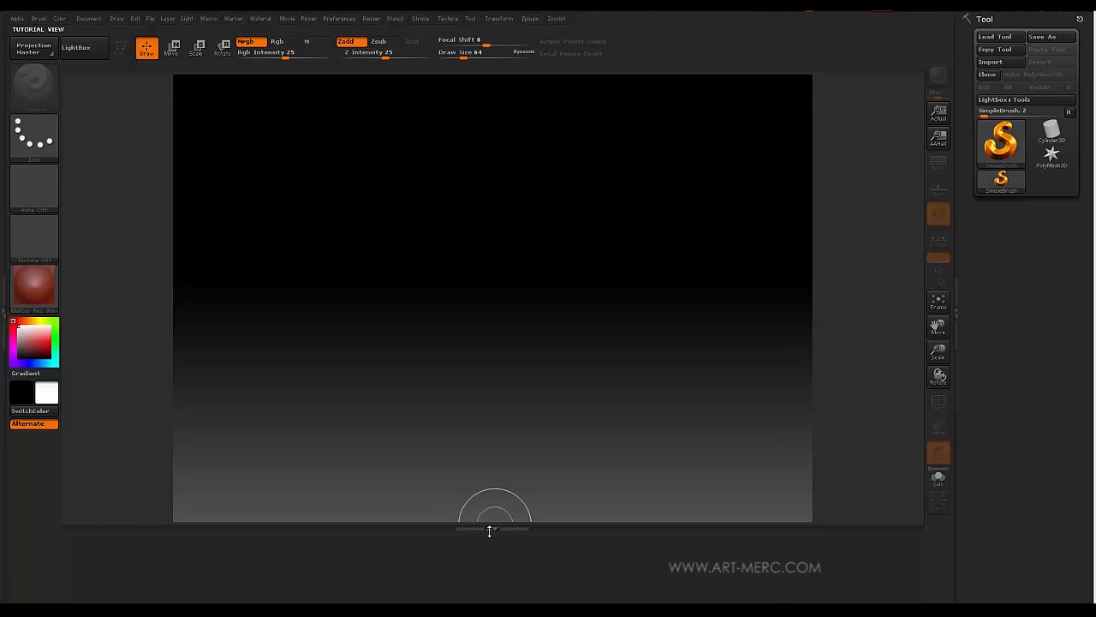
left_click(493, 528)
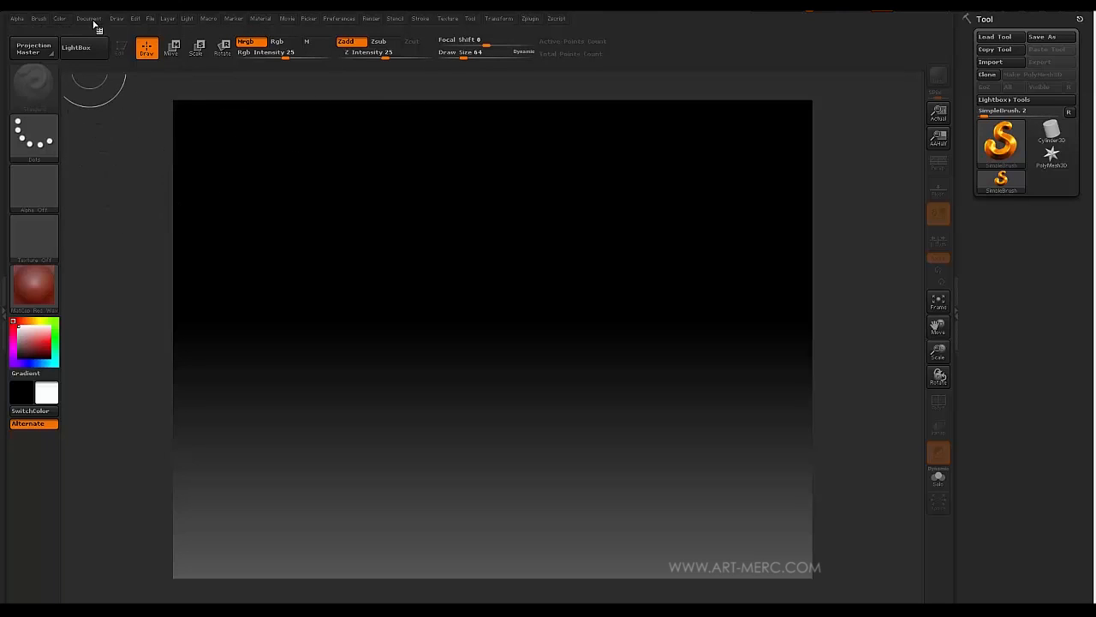
- Dock the Brush palette in the tray beneath the Tool palette
left_click(89, 19)
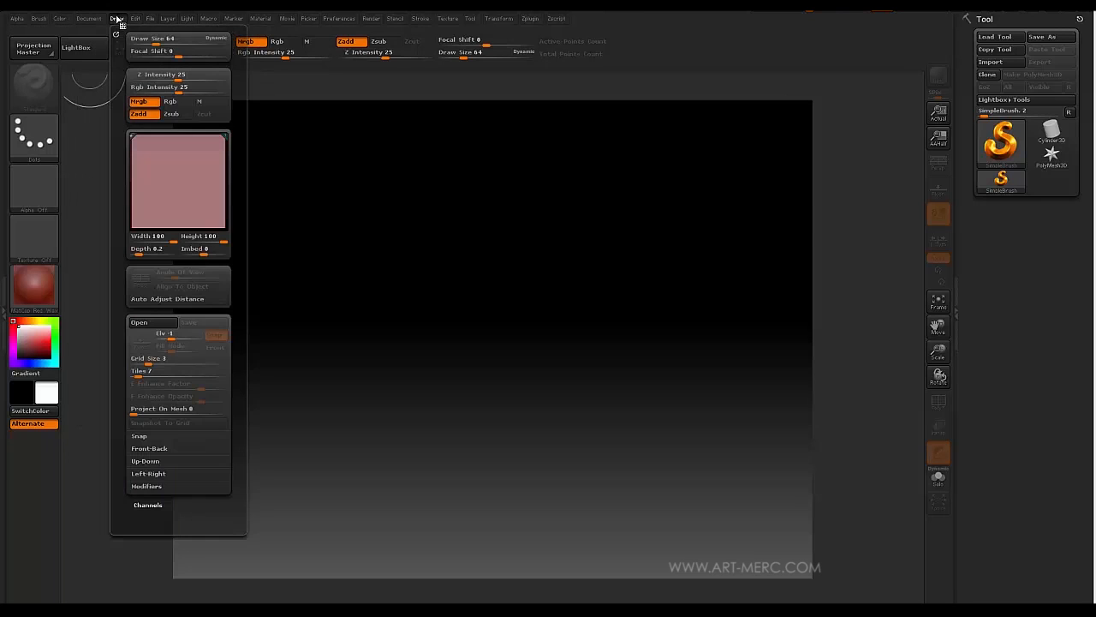
mouse_move(43, 20)
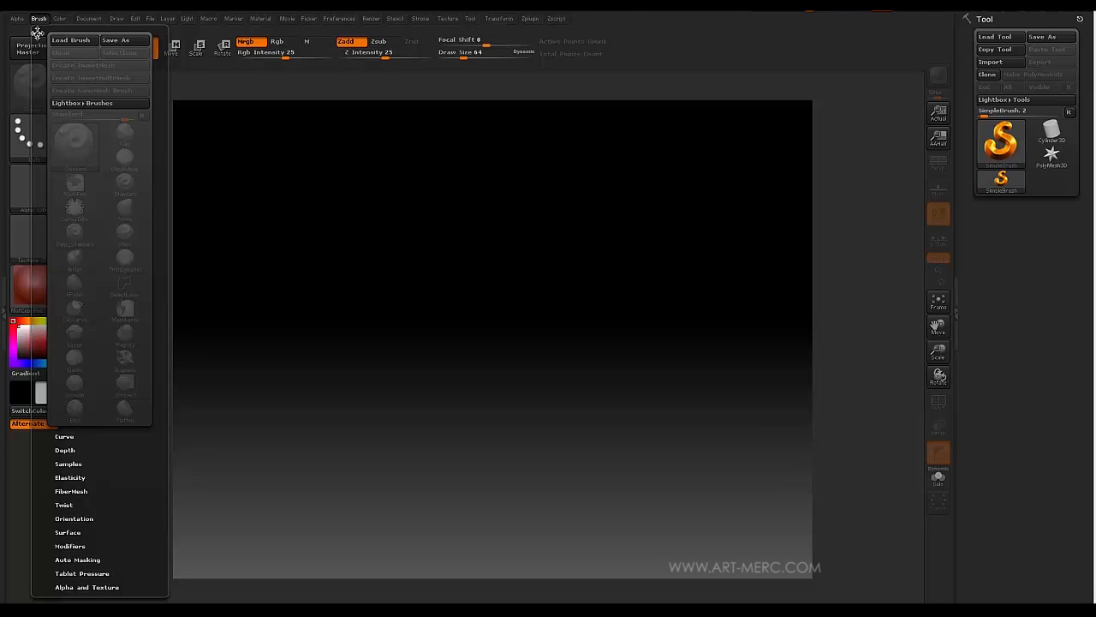
mouse_move(37, 33)
left_mouse_down()
mouse_move(58, 108)
mouse_move(53, 149)
mouse_move(49, 66)
mouse_move(45, 182)
mouse_move(8, 235)
mouse_move(7, 257)
mouse_move(207, 230)
mouse_move(980, 240)
left_mouse_up()
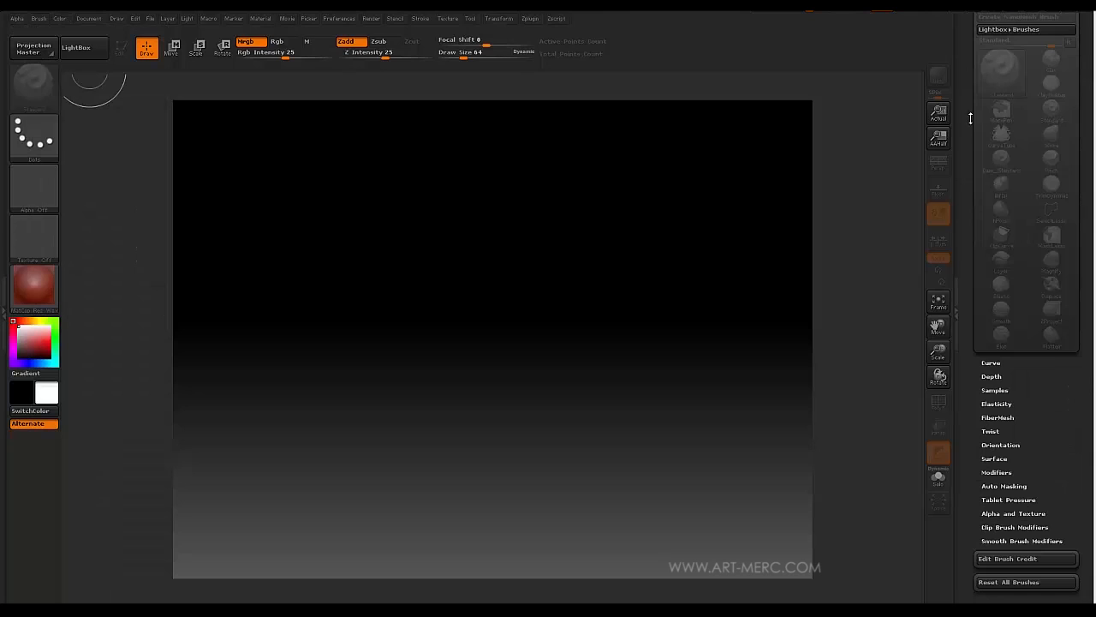
- Collapse and expand the docked Brush palette, and look through the contents of the tray
left_click_drag(970, 118, 970, 229)
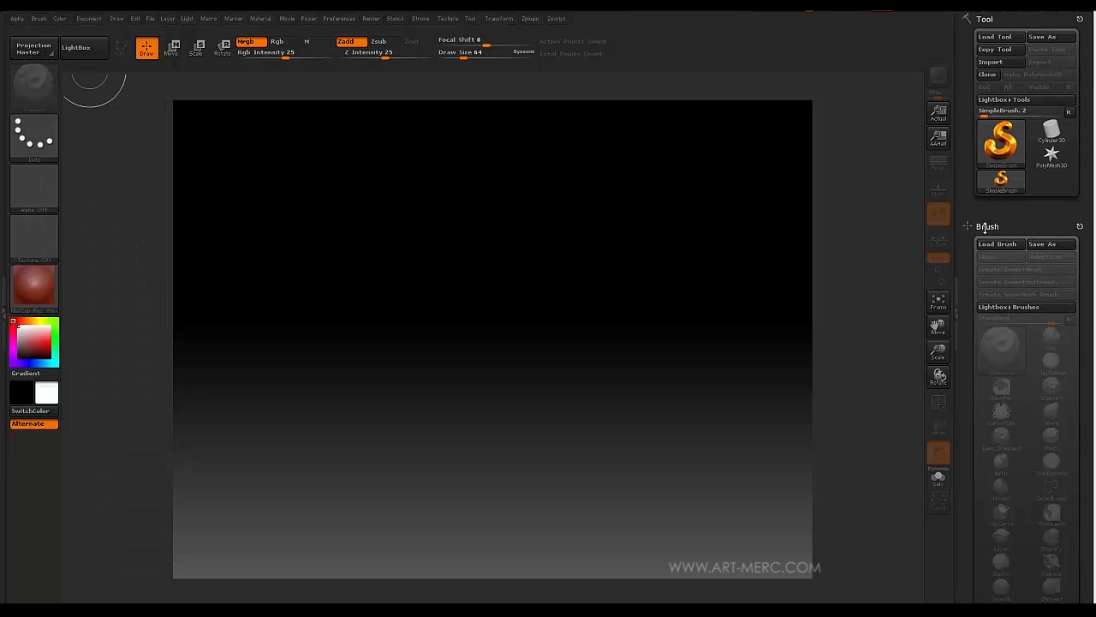
left_click(986, 226)
left_click(986, 226)
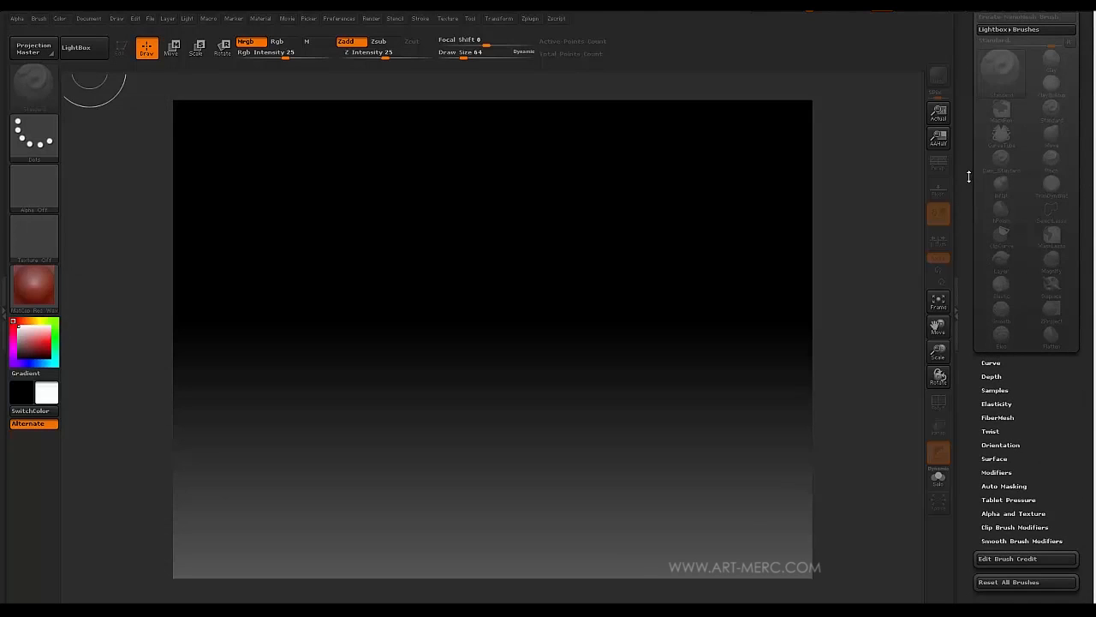
left_click_drag(968, 177, 972, 243)
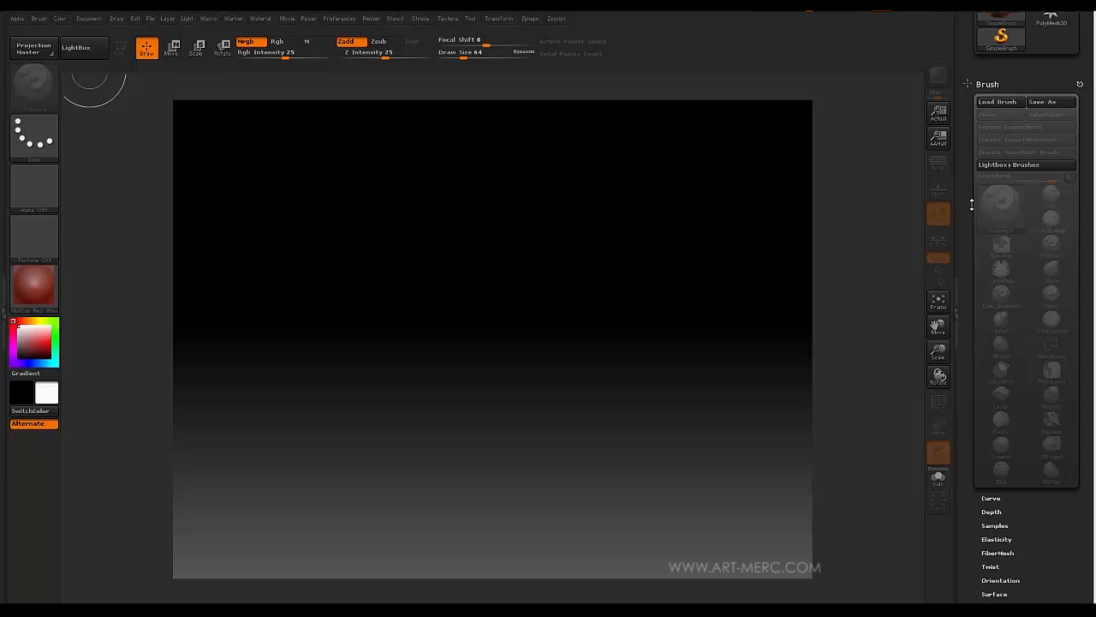
left_click_drag(971, 189, 974, 273)
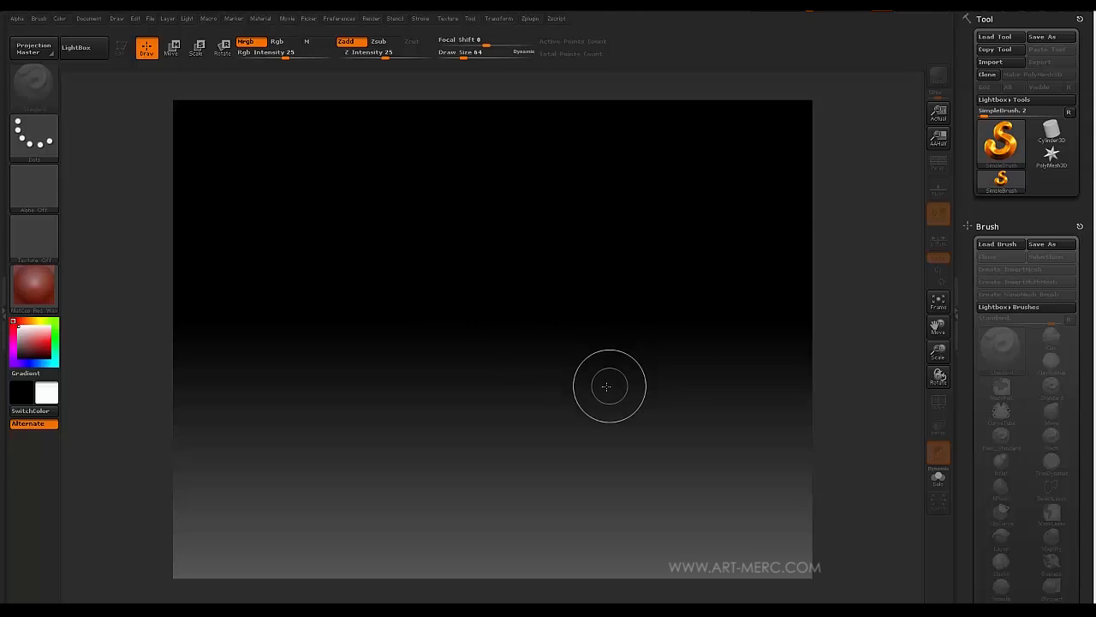
- Set the Draw Size to 105 and paint overlapping SimpleBrush strokes diagonally across the middle of the canvas
key("s")
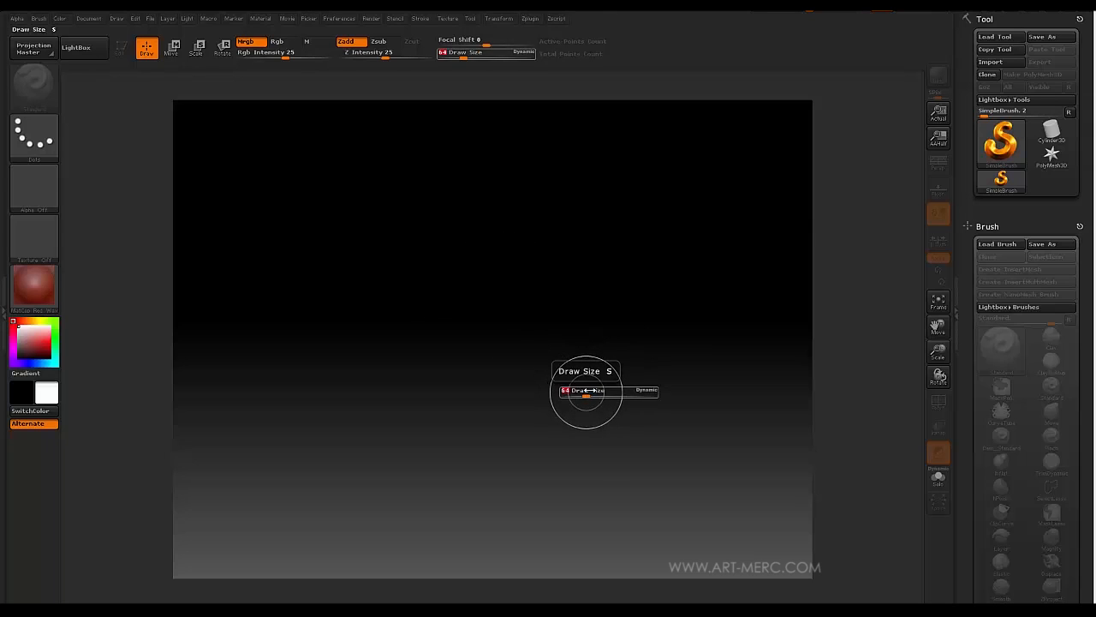
left_click_drag(589, 390, 590, 381)
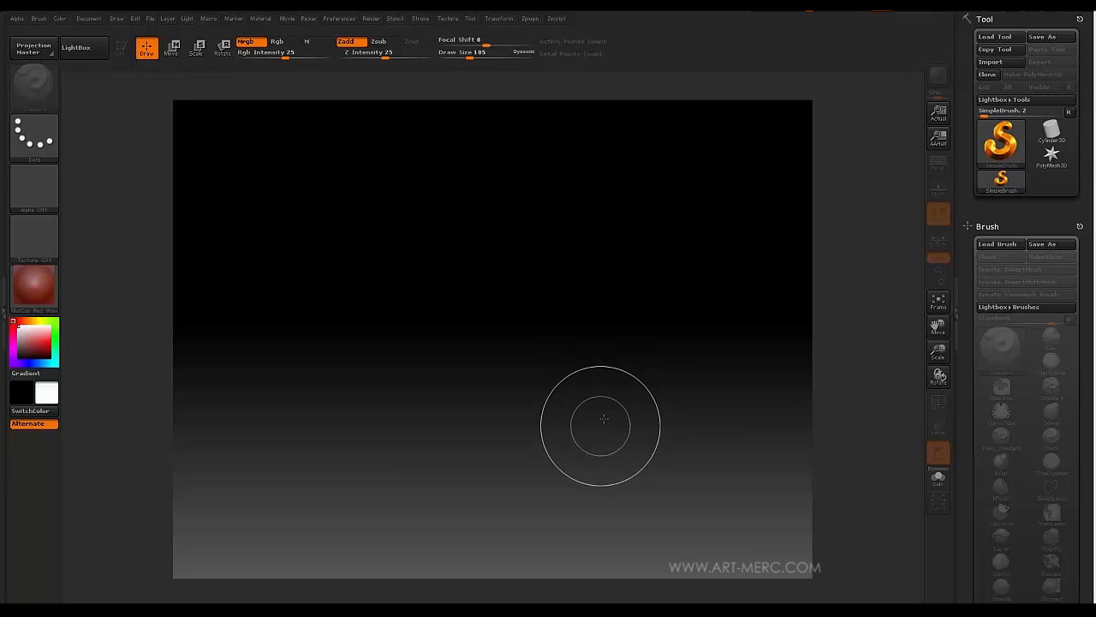
mouse_move(621, 411)
left_mouse_down()
mouse_move(505, 291)
mouse_move(572, 307)
mouse_move(605, 443)
mouse_move(470, 297)
mouse_move(438, 292)
left_mouse_up()
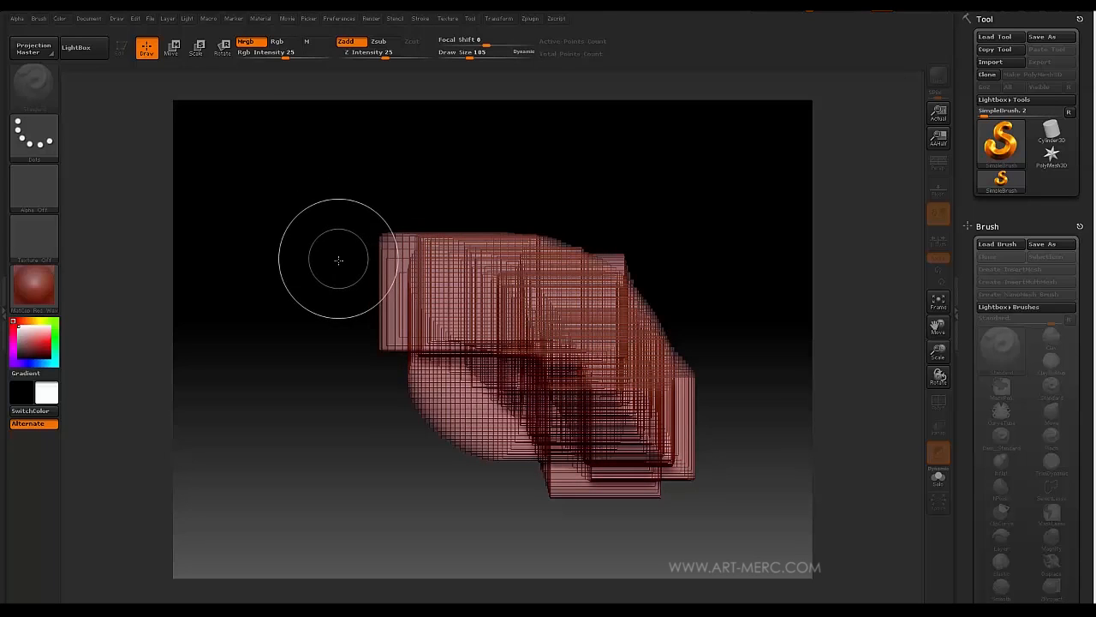
mouse_move(452, 367)
left_mouse_down()
mouse_move(420, 257)
mouse_move(465, 337)
left_mouse_up()
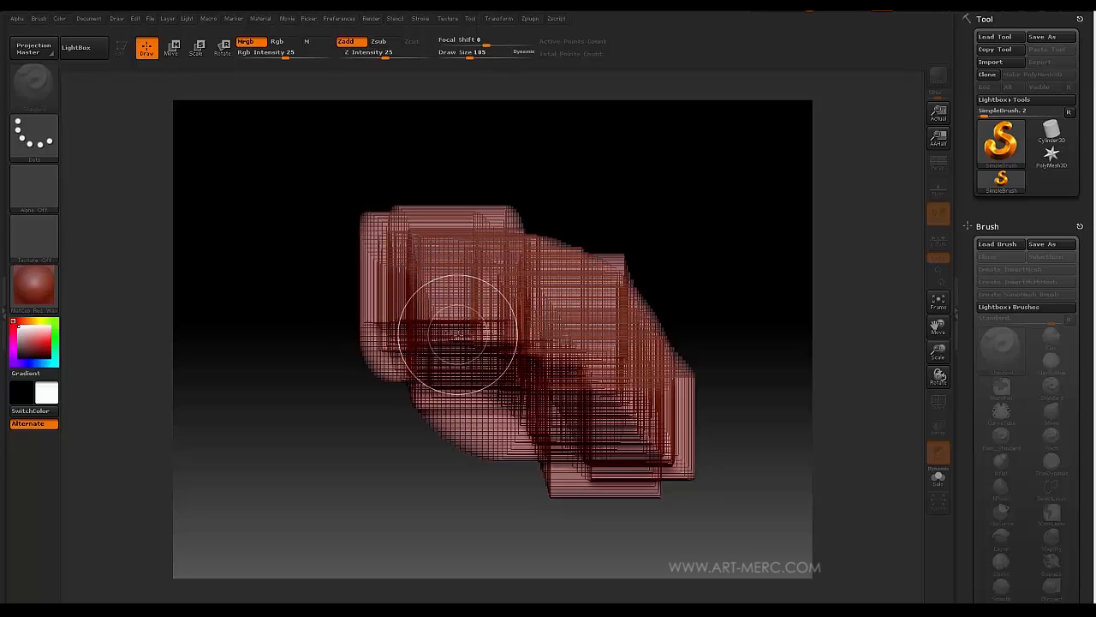
- Blend the painted squares with the Smudge brush into a smooth folded shape, pulling its ends out into pointed tips
left_click(998, 146)
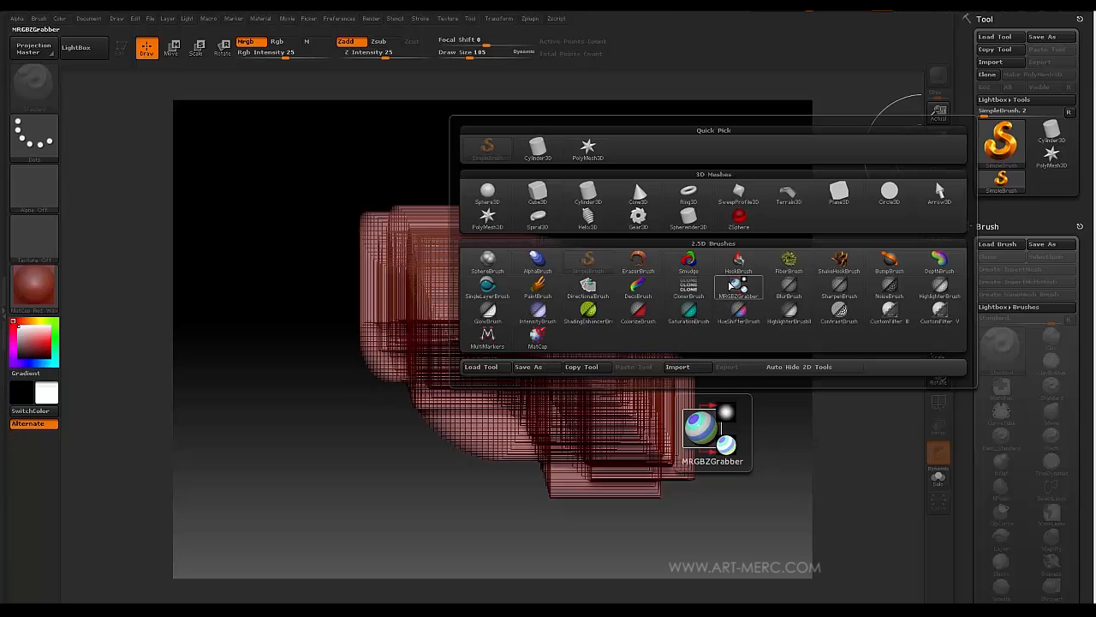
left_click(685, 265)
mouse_move(525, 286)
left_mouse_down()
mouse_move(480, 257)
mouse_move(385, 239)
mouse_move(429, 233)
left_mouse_up()
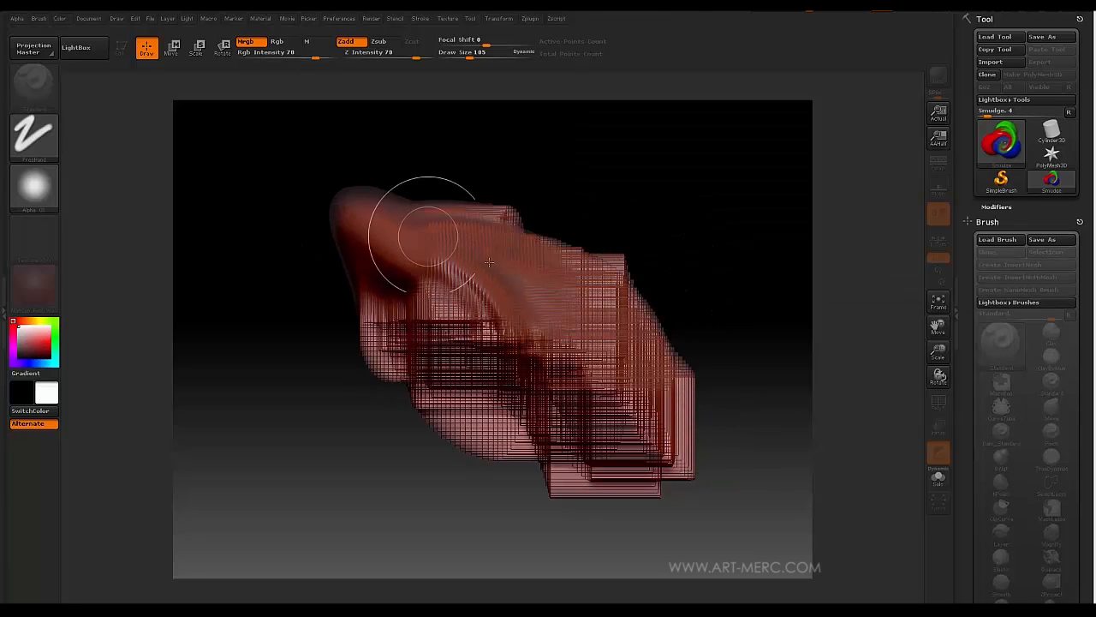
left_click_drag(488, 261, 265, 180)
mouse_move(502, 282)
left_mouse_down()
mouse_move(399, 166)
mouse_move(411, 178)
left_mouse_up()
left_click_drag(488, 227, 355, 182)
left_click_drag(552, 313, 334, 184)
left_click_drag(604, 387, 311, 237)
left_click_drag(548, 342, 341, 253)
mouse_move(598, 411)
left_mouse_down()
mouse_move(514, 419)
mouse_move(411, 341)
left_mouse_up()
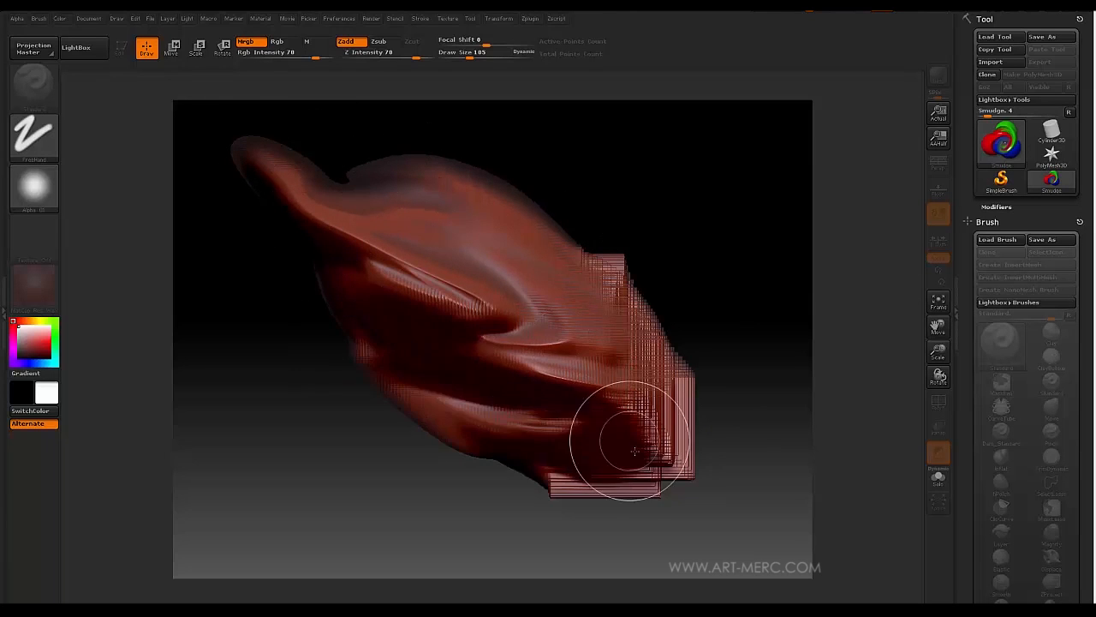
left_click_drag(629, 440, 505, 360)
mouse_move(676, 411)
left_mouse_down()
mouse_move(655, 364)
mouse_move(537, 253)
left_mouse_up()
left_click_drag(639, 409, 554, 272)
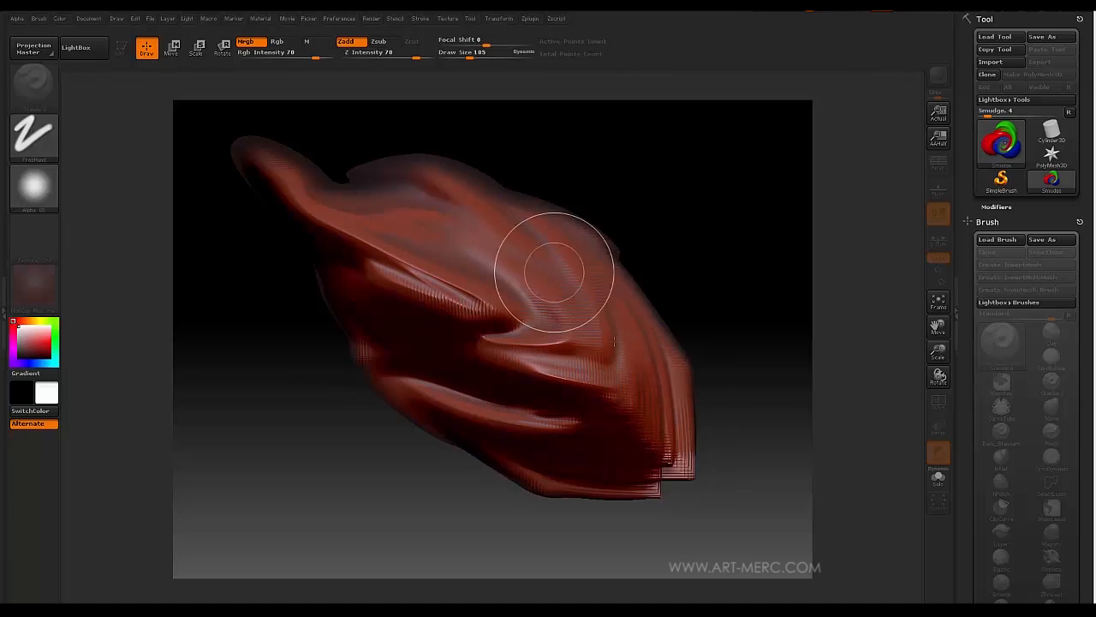
mouse_move(653, 440)
left_mouse_down()
mouse_move(673, 343)
mouse_move(480, 184)
left_mouse_up()
mouse_move(623, 332)
left_mouse_down()
mouse_move(519, 214)
mouse_move(435, 188)
left_mouse_up()
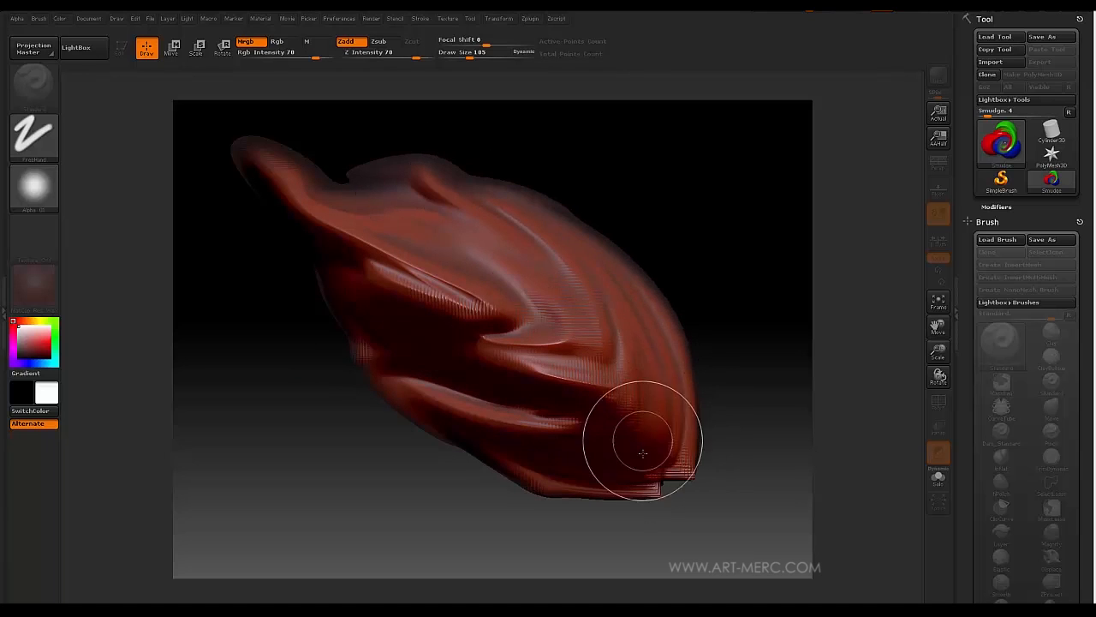
mouse_move(638, 446)
left_mouse_down()
mouse_move(681, 475)
mouse_move(671, 488)
left_mouse_up()
left_click_drag(672, 437, 704, 503)
left_click_drag(664, 329, 754, 479)
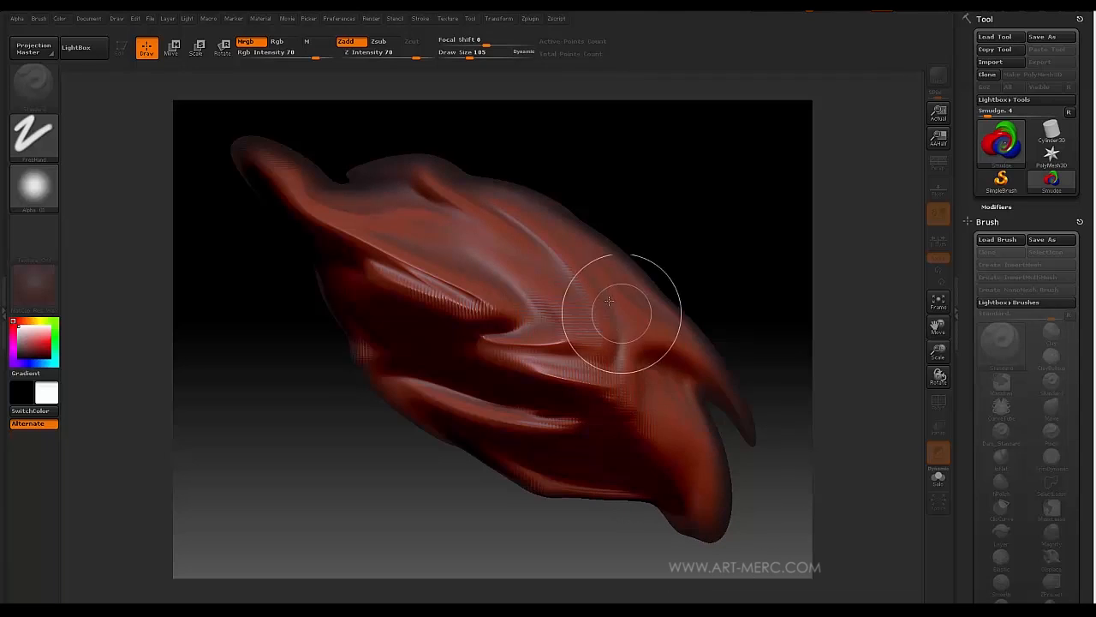
mouse_move(609, 301)
left_mouse_down()
mouse_move(689, 334)
mouse_move(718, 332)
left_mouse_up()
left_click_drag(594, 445, 330, 360)
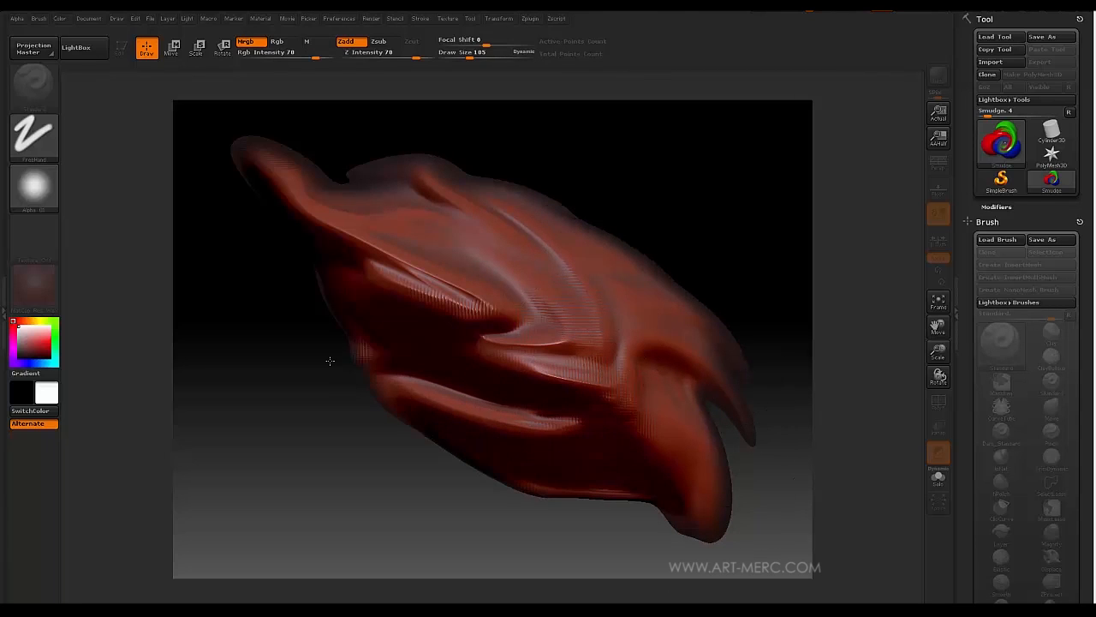
left_click_drag(529, 475, 327, 358)
left_click_drag(390, 385, 187, 285)
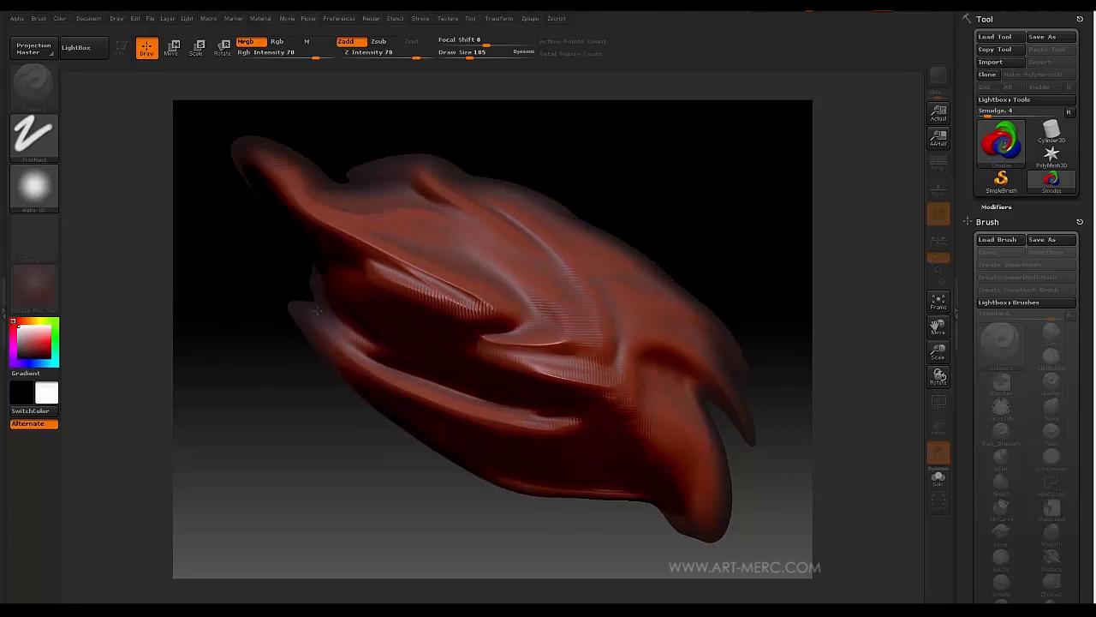
left_click_drag(317, 310, 207, 284)
left_click_drag(536, 383, 314, 254)
left_click_drag(548, 349, 283, 272)
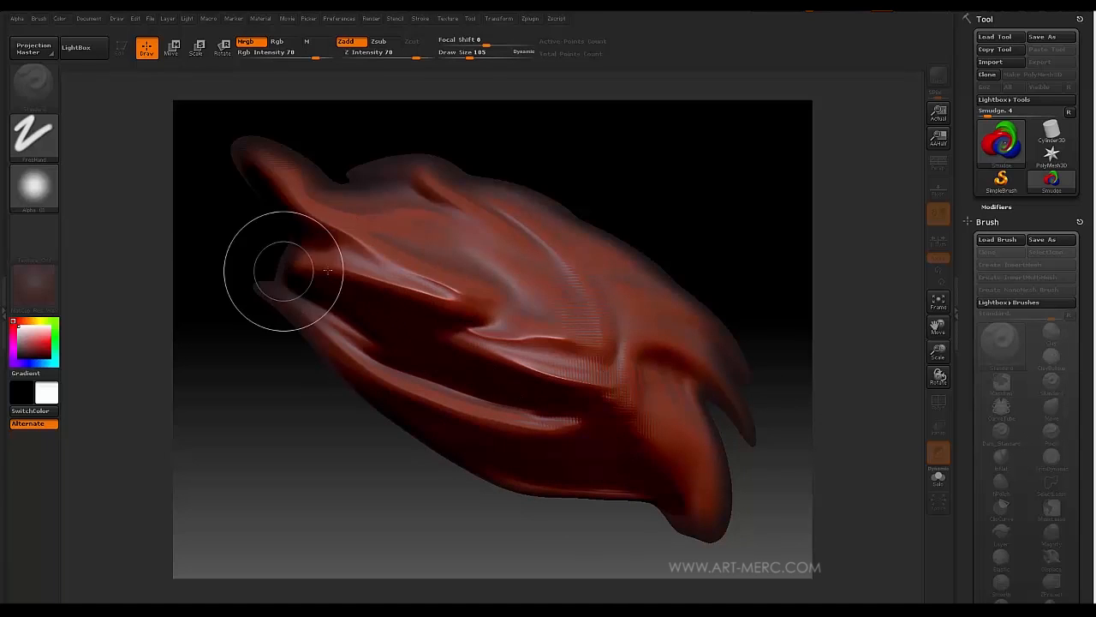
left_click_drag(518, 324, 265, 269)
left_click_drag(612, 434, 425, 279)
left_click_drag(586, 415, 401, 226)
mouse_move(653, 424)
left_mouse_down()
mouse_move(602, 321)
mouse_move(458, 201)
left_mouse_up()
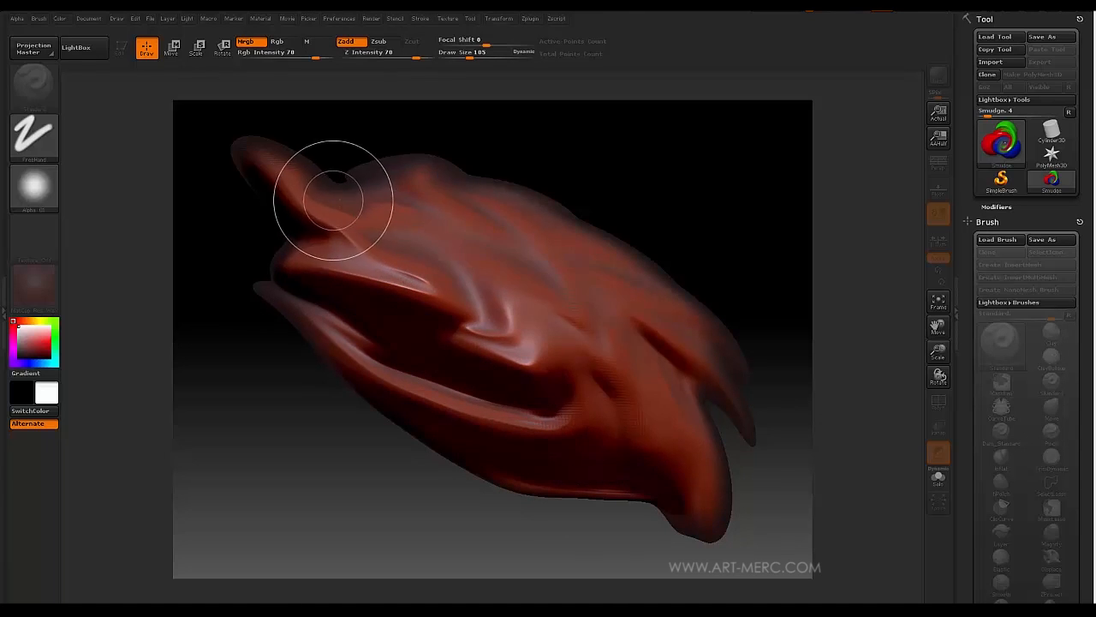
- Paint PaintBrush strokes over the smudged shape and a broad stroke starting beside its lower edge on the background
left_click(997, 146)
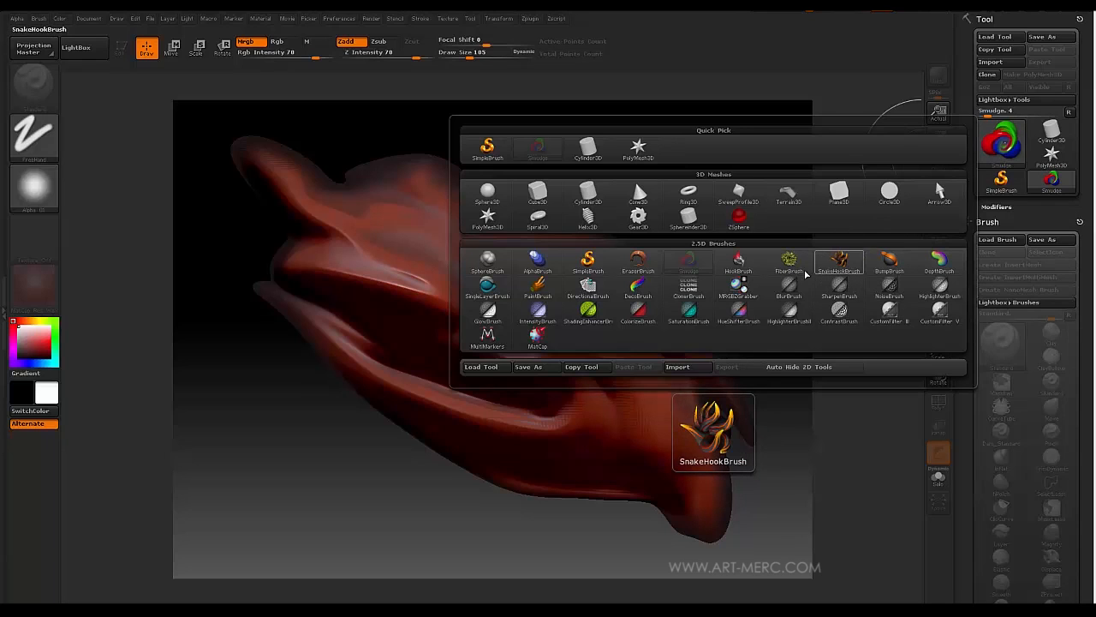
left_click(538, 291)
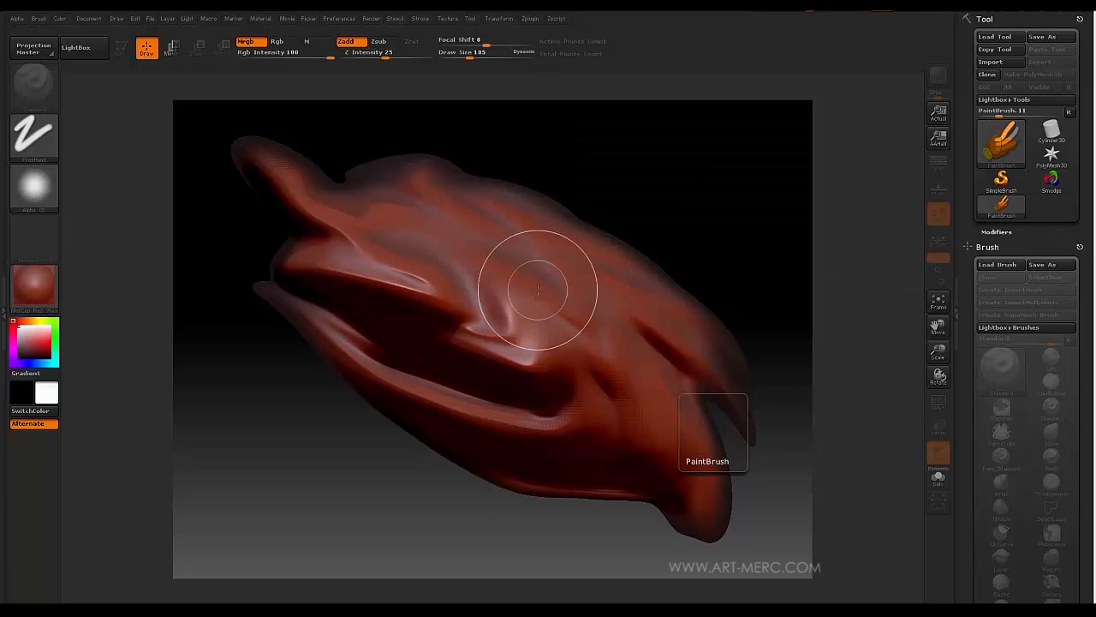
left_click_drag(509, 262, 428, 243)
left_click_drag(584, 339, 411, 244)
mouse_move(531, 298)
left_mouse_down()
mouse_move(507, 296)
mouse_move(485, 328)
left_mouse_up()
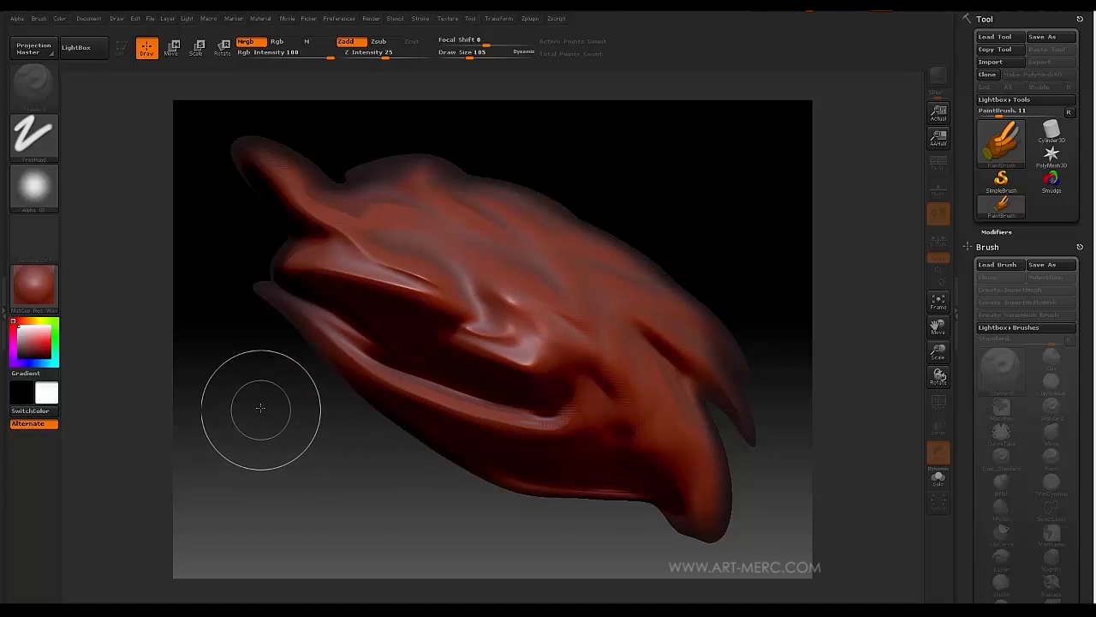
mouse_move(261, 409)
left_mouse_down()
mouse_move(367, 402)
mouse_move(607, 302)
left_mouse_up()
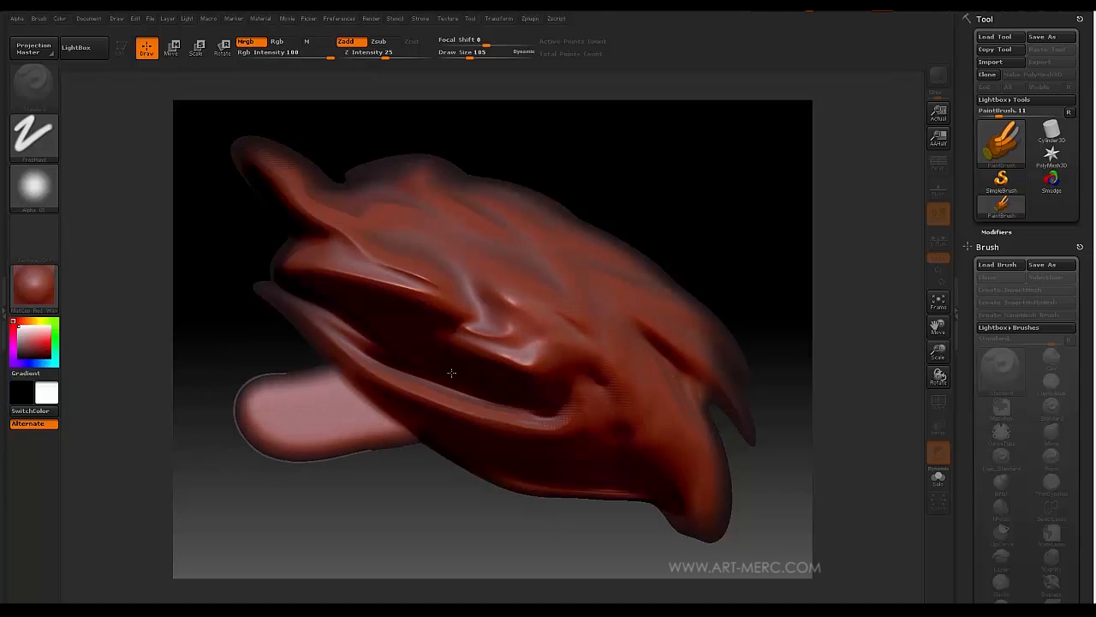
- Paint broad PaintBrush strokes around the upper and lower edges of the smudged shape
mouse_move(599, 230)
left_mouse_down()
mouse_move(479, 180)
mouse_move(325, 150)
mouse_move(392, 199)
mouse_move(271, 158)
mouse_move(216, 164)
mouse_move(421, 316)
mouse_move(528, 435)
mouse_move(591, 540)
mouse_move(719, 445)
left_mouse_up()
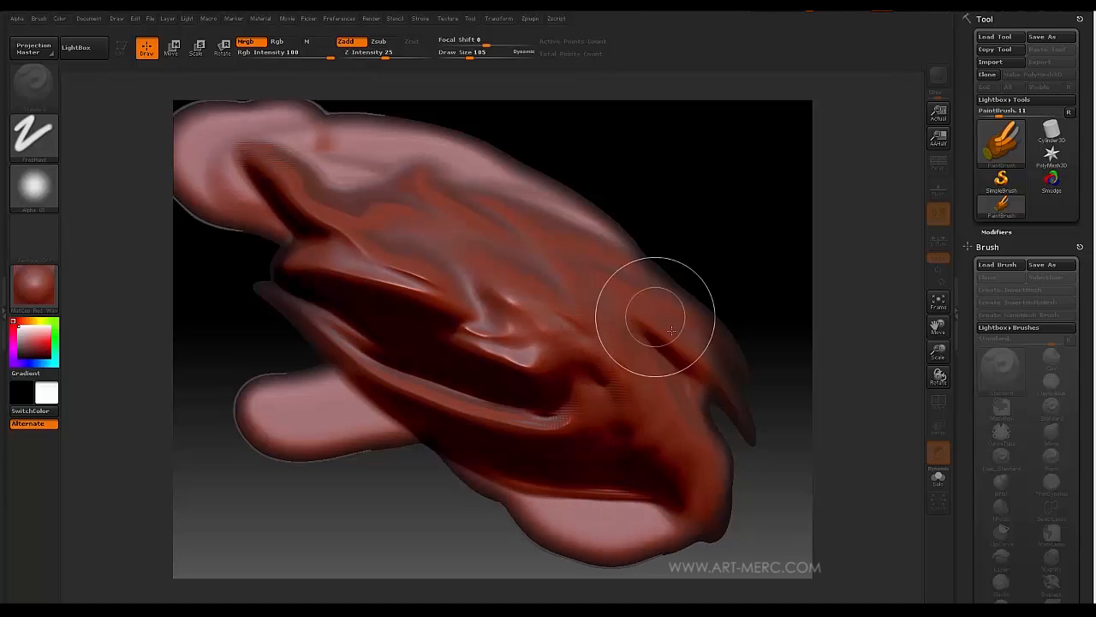
mouse_move(716, 322)
left_mouse_down()
mouse_move(651, 197)
mouse_move(611, 215)
mouse_move(548, 184)
mouse_move(495, 187)
left_mouse_up()
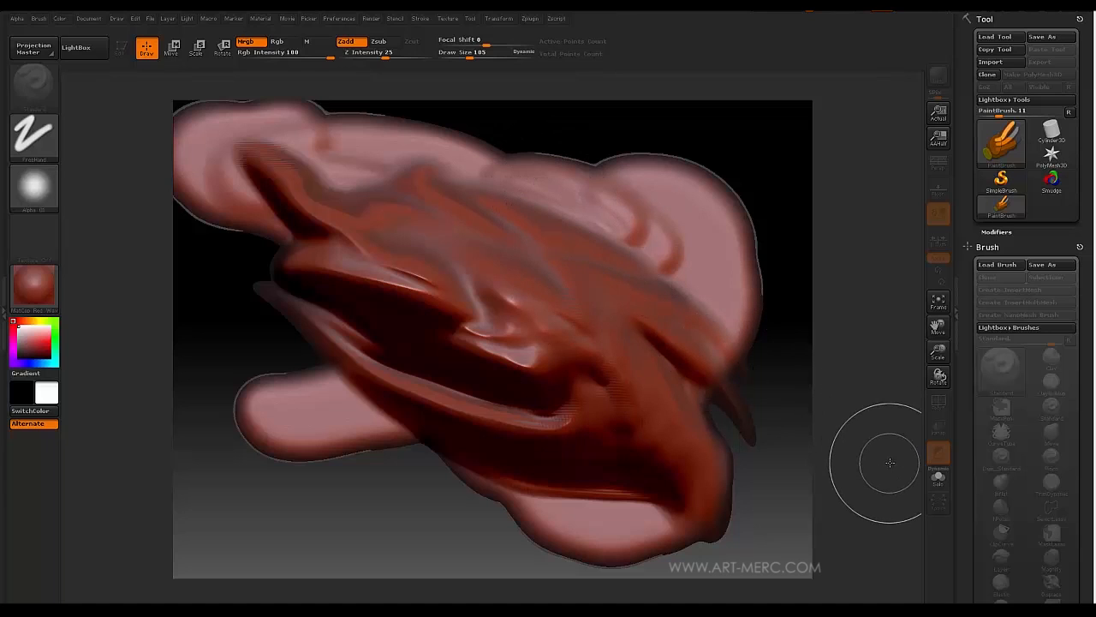
- Clear the canvas, and collapse the docked Brush palette and remove it from the tray
key("ctrl+n")
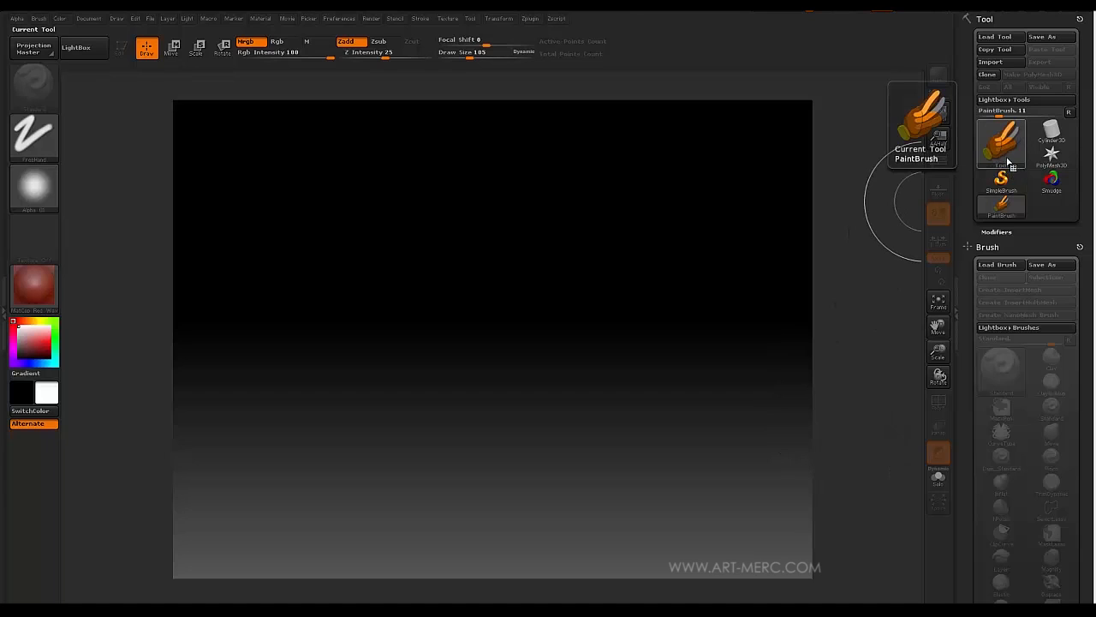
left_click(967, 247)
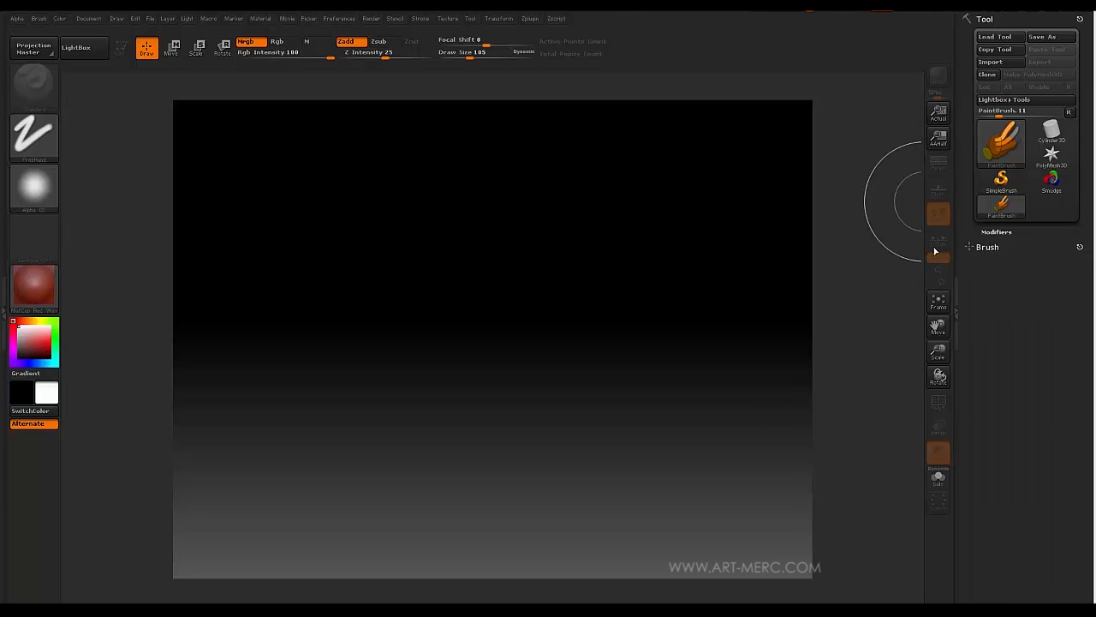
mouse_move(1080, 246)
left_mouse_down()
mouse_move(851, 183)
mouse_move(868, 200)
left_mouse_up()
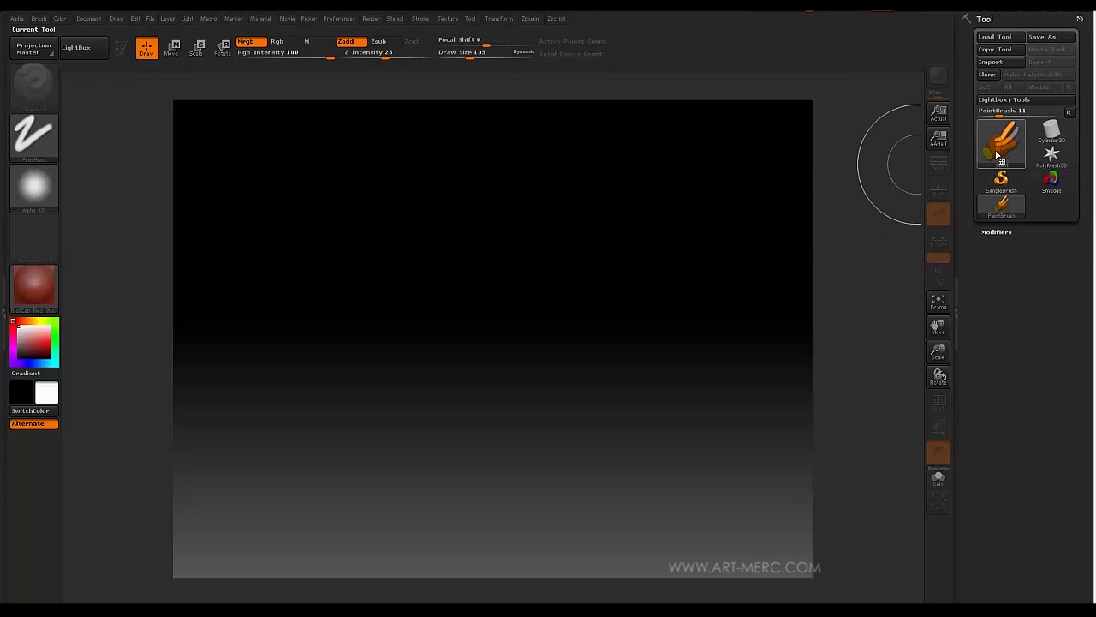
- Choose the Sphere3D mesh and draw four overlapping spheres across the canvas
mouse_move(998, 158)
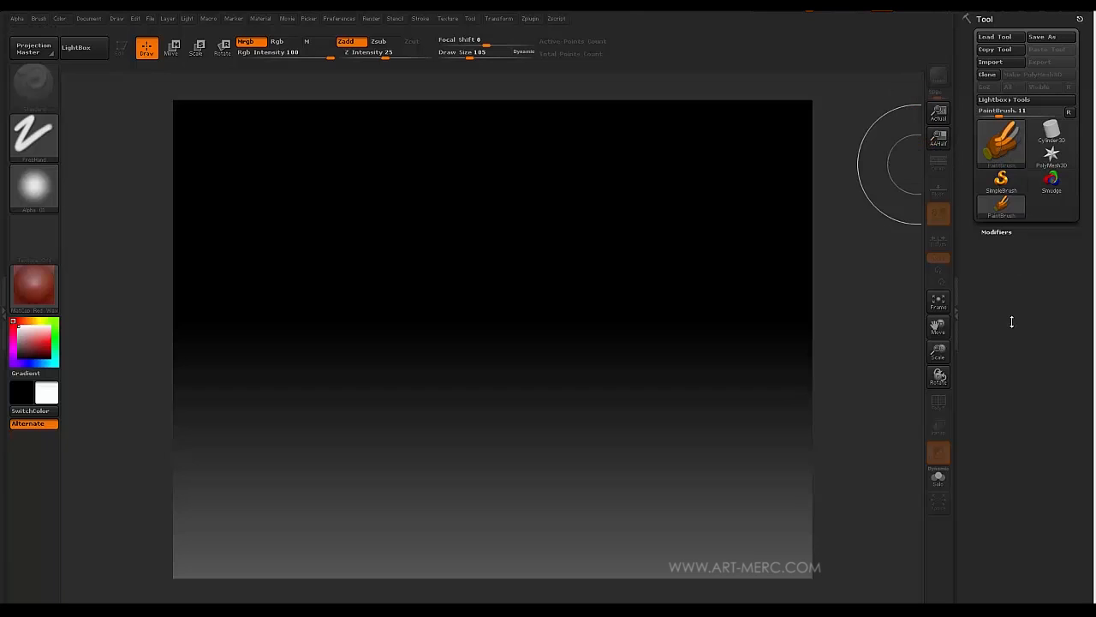
left_click(998, 147)
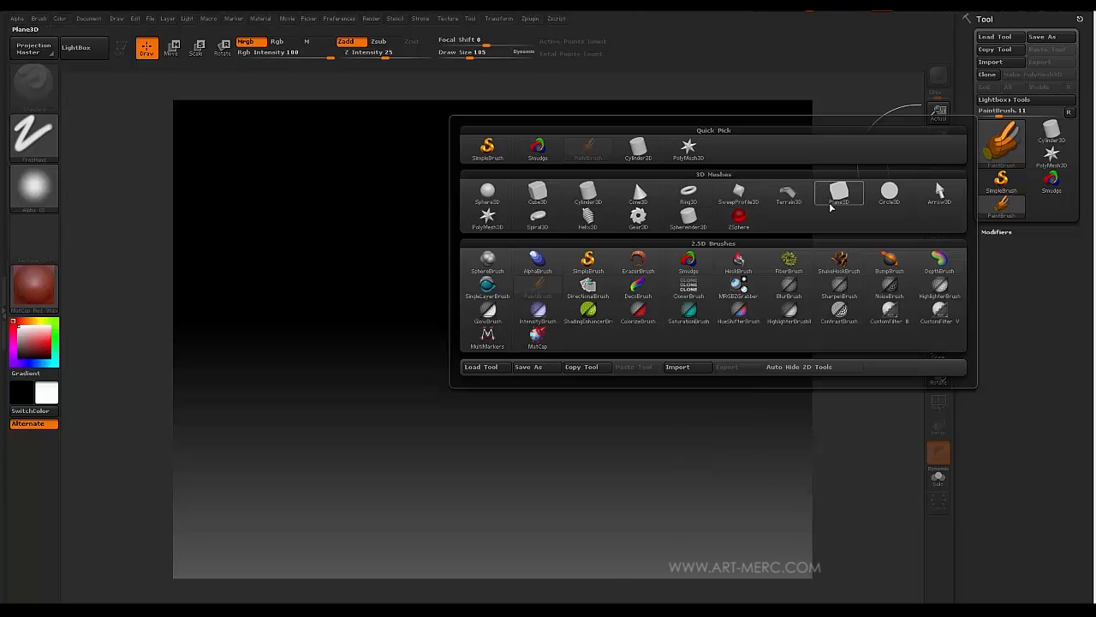
left_click(489, 196)
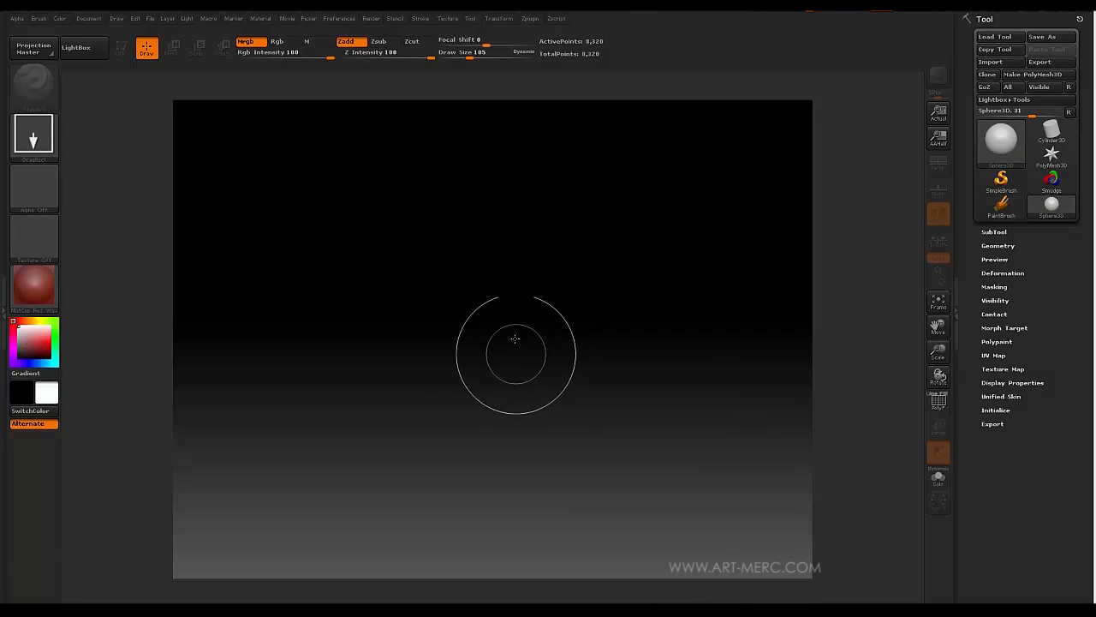
mouse_move(511, 318)
left_mouse_down()
mouse_move(516, 411)
mouse_move(542, 499)
mouse_move(512, 435)
mouse_move(514, 454)
left_mouse_up()
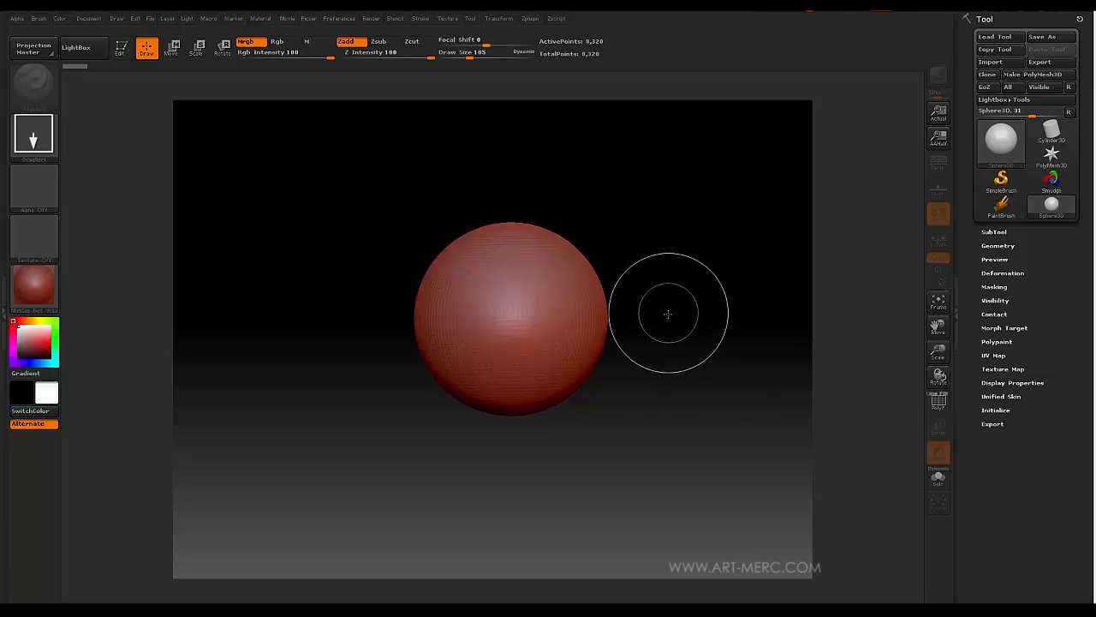
mouse_move(673, 317)
left_mouse_down()
mouse_move(613, 448)
mouse_move(620, 430)
left_mouse_up()
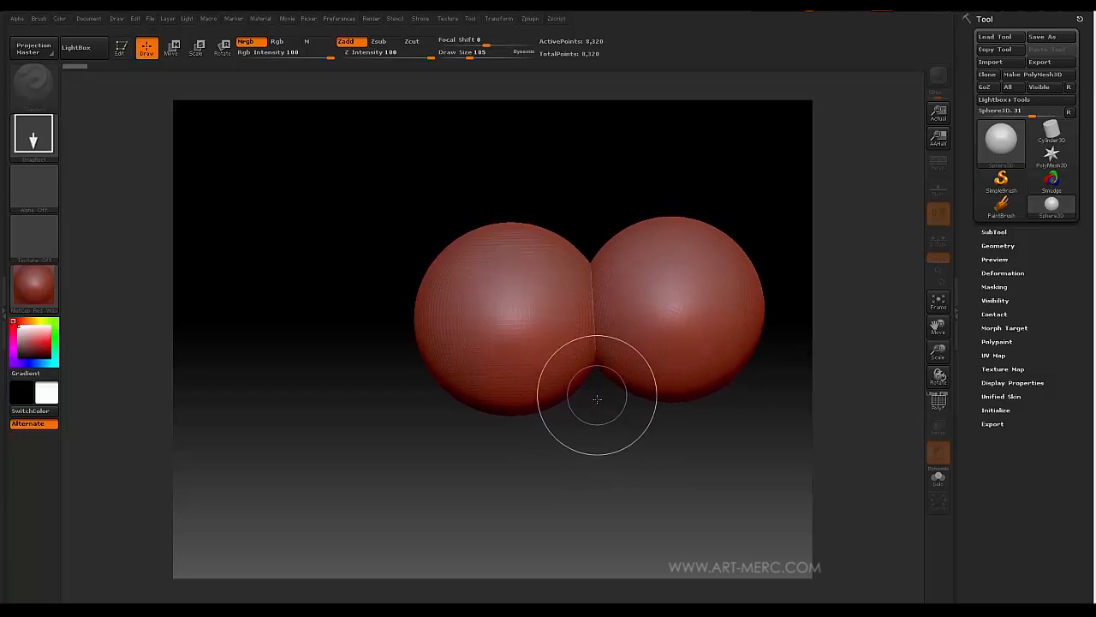
mouse_move(616, 381)
left_mouse_down()
mouse_move(533, 484)
mouse_move(540, 465)
mouse_move(507, 357)
left_mouse_up()
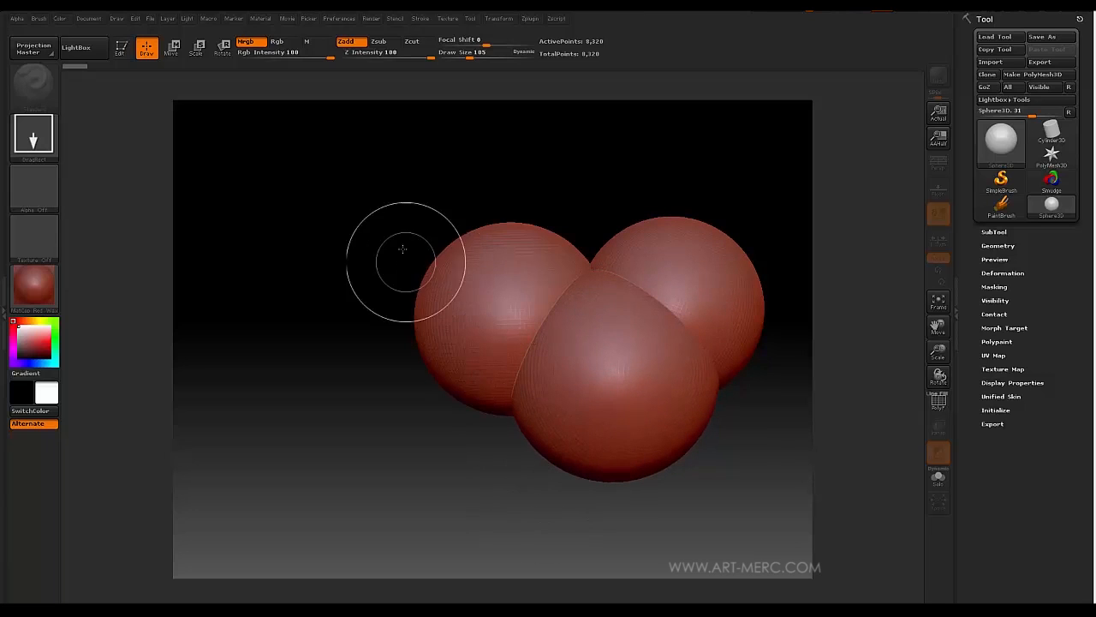
mouse_move(444, 210)
left_mouse_down()
mouse_move(384, 335)
mouse_move(380, 317)
left_mouse_up()
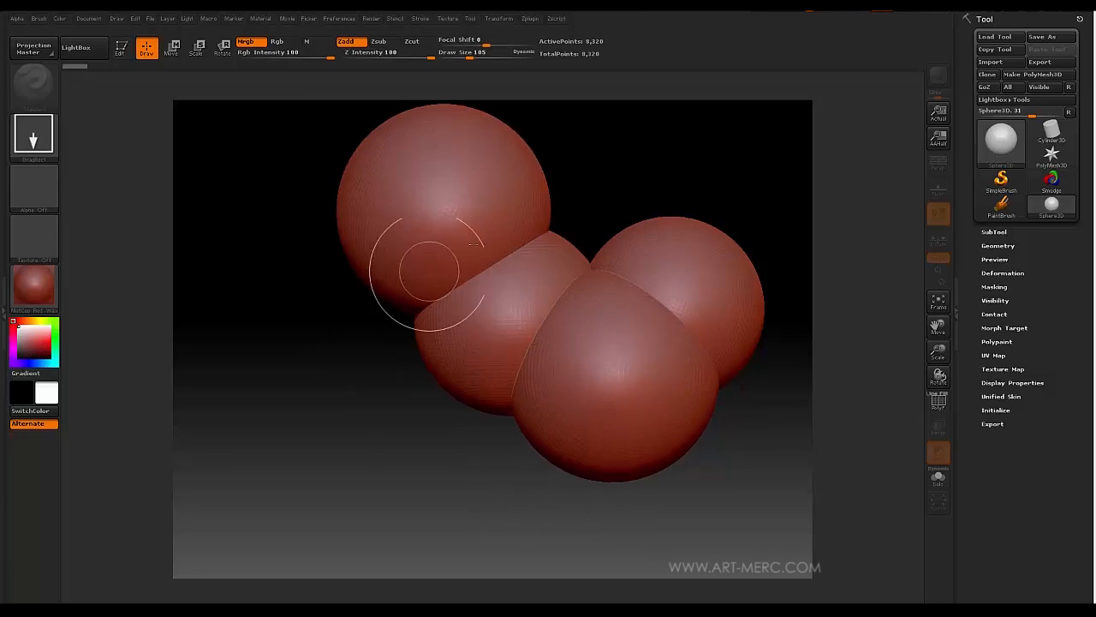
- Paint SimpleBrush strokes over the uppermost sphere and on the empty background below it
left_click(1002, 180)
mouse_move(473, 214)
left_mouse_down()
mouse_move(286, 188)
mouse_move(489, 258)
mouse_move(371, 198)
mouse_move(498, 233)
left_mouse_up()
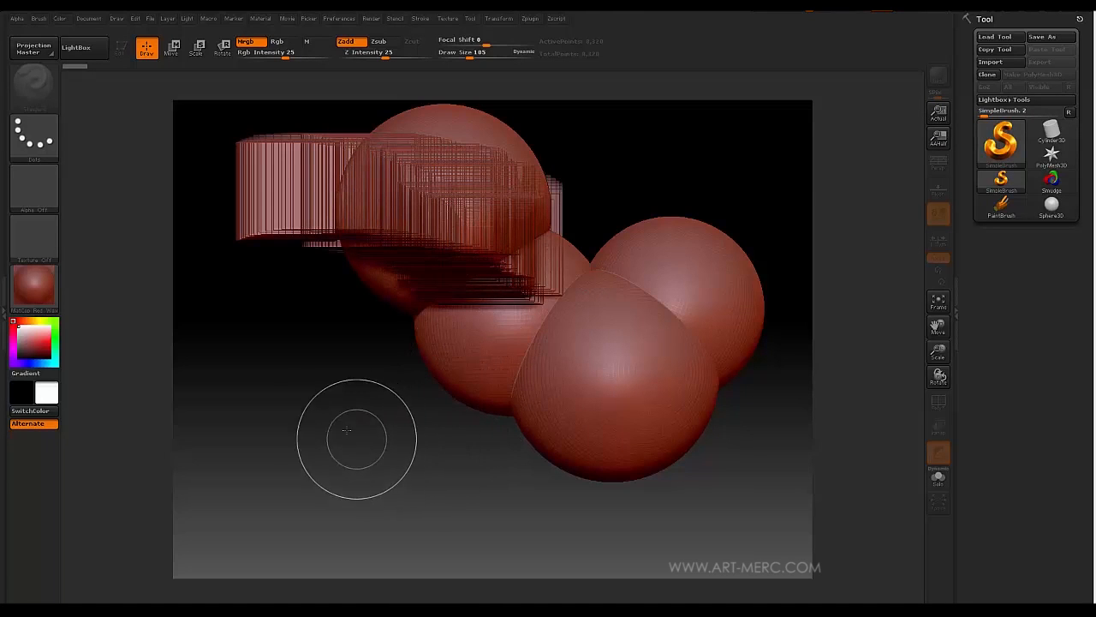
left_click_drag(353, 433, 411, 413)
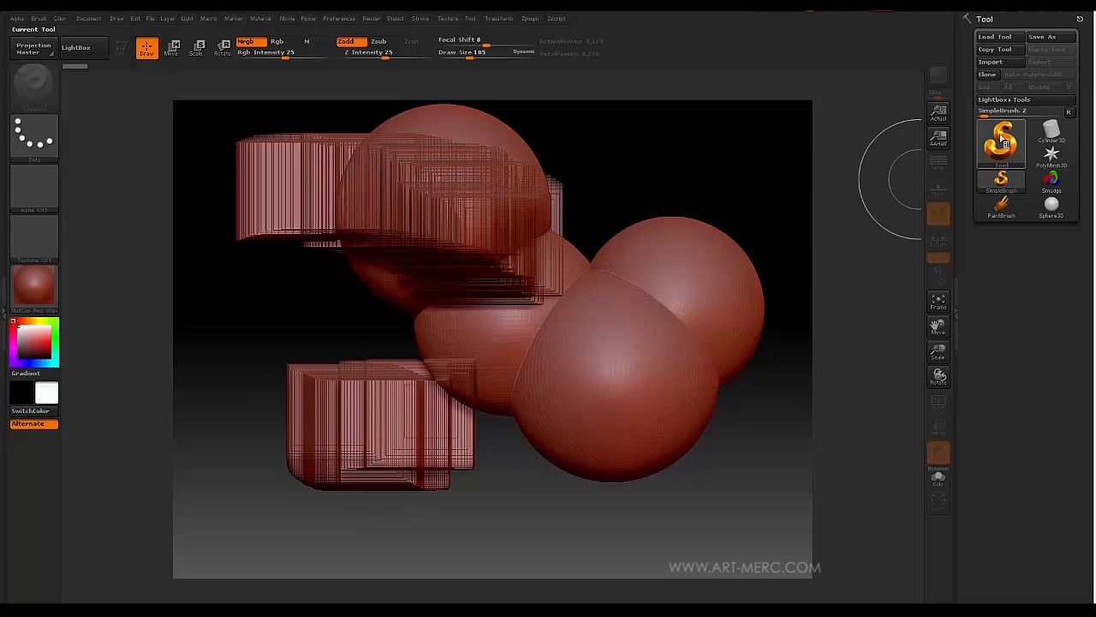
- Draw a single Sphere3D in the upper middle of a cleared canvas and put it in Edit mode
left_click(1000, 139)
left_click(486, 193)
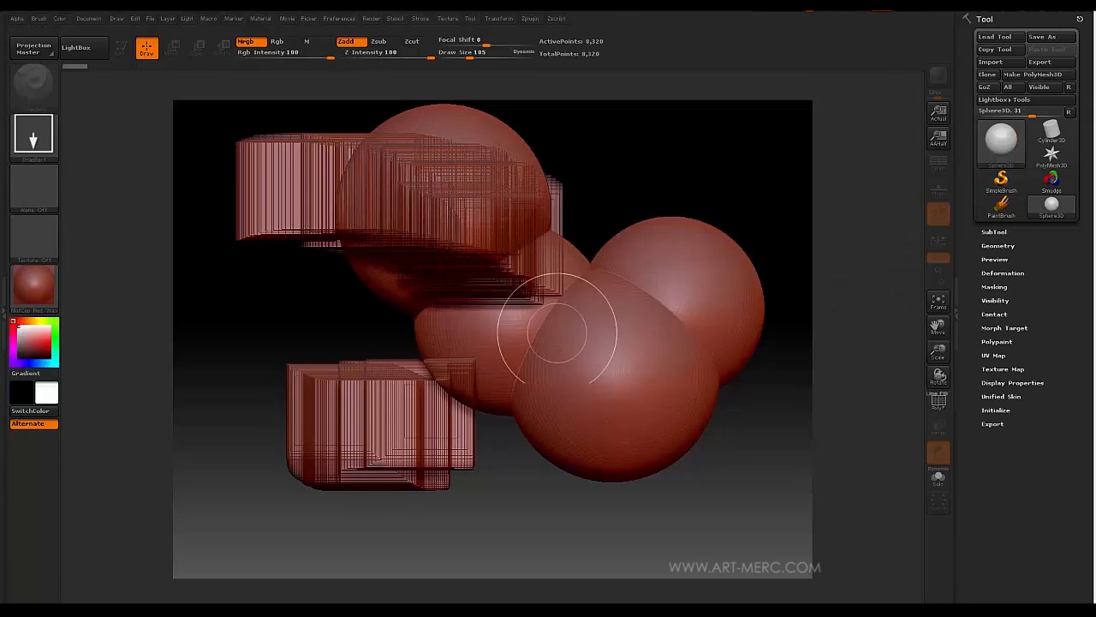
key("ctrl+n")
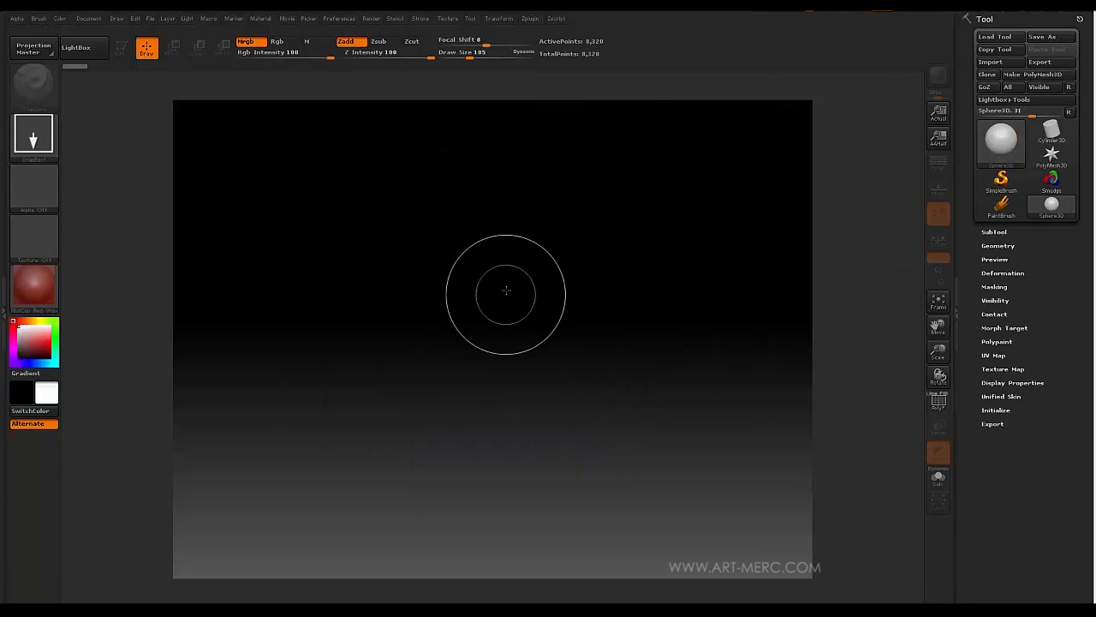
mouse_move(507, 260)
left_mouse_down()
mouse_move(526, 433)
mouse_move(489, 357)
mouse_move(494, 383)
mouse_move(496, 363)
left_mouse_up()
key("t")
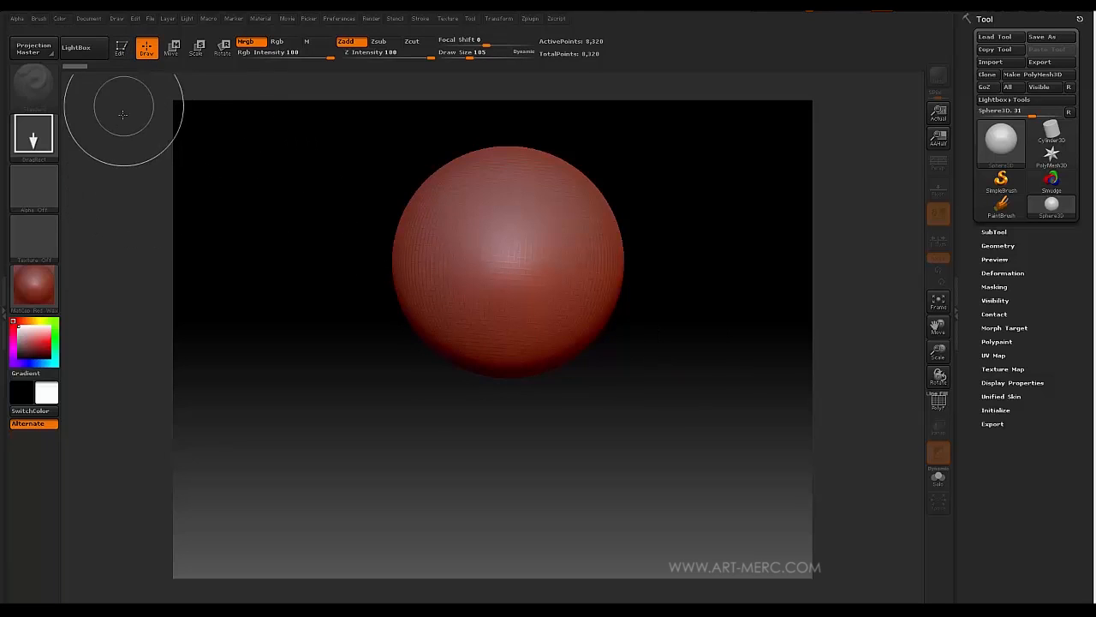
left_click(122, 51)
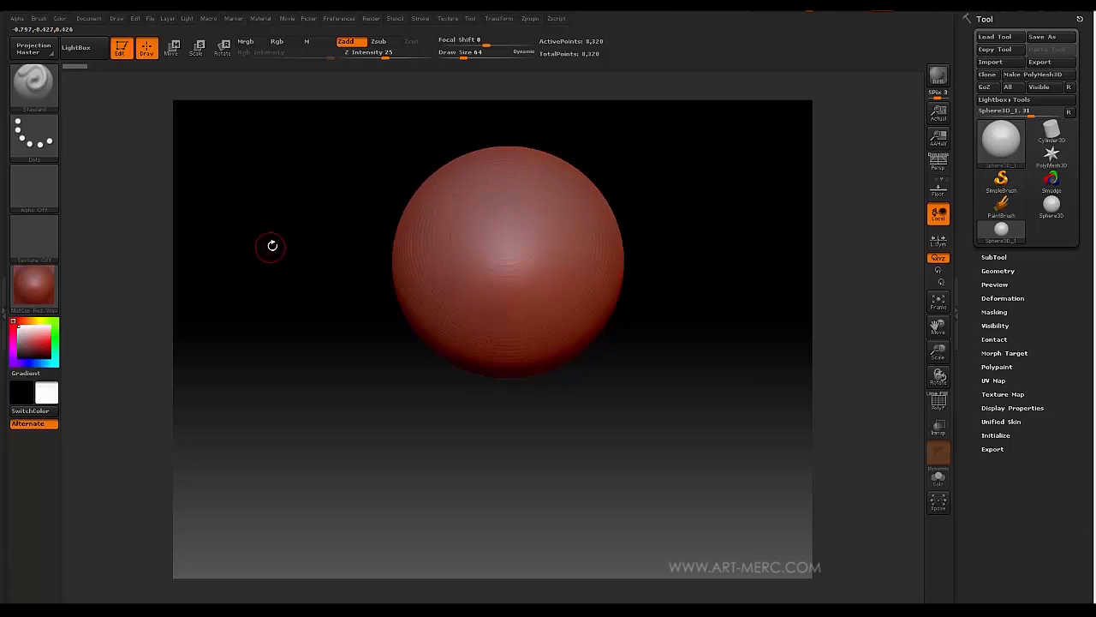
- Toggle the polyframe display on the sphere and leave its wireframe switched on
key("shift+f")
mouse_move(307, 258)
left_mouse_down()
mouse_move(321, 296)
mouse_move(340, 183)
mouse_move(271, 181)
mouse_move(302, 241)
mouse_move(340, 379)
mouse_move(331, 211)
mouse_move(306, 256)
left_mouse_up()
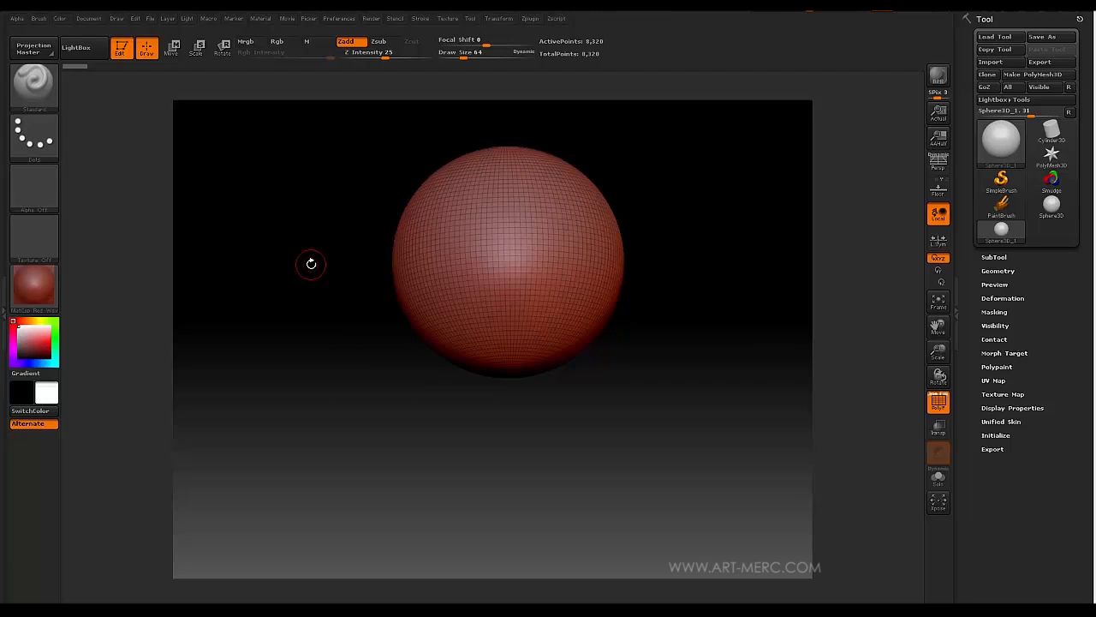
key("shift+f")
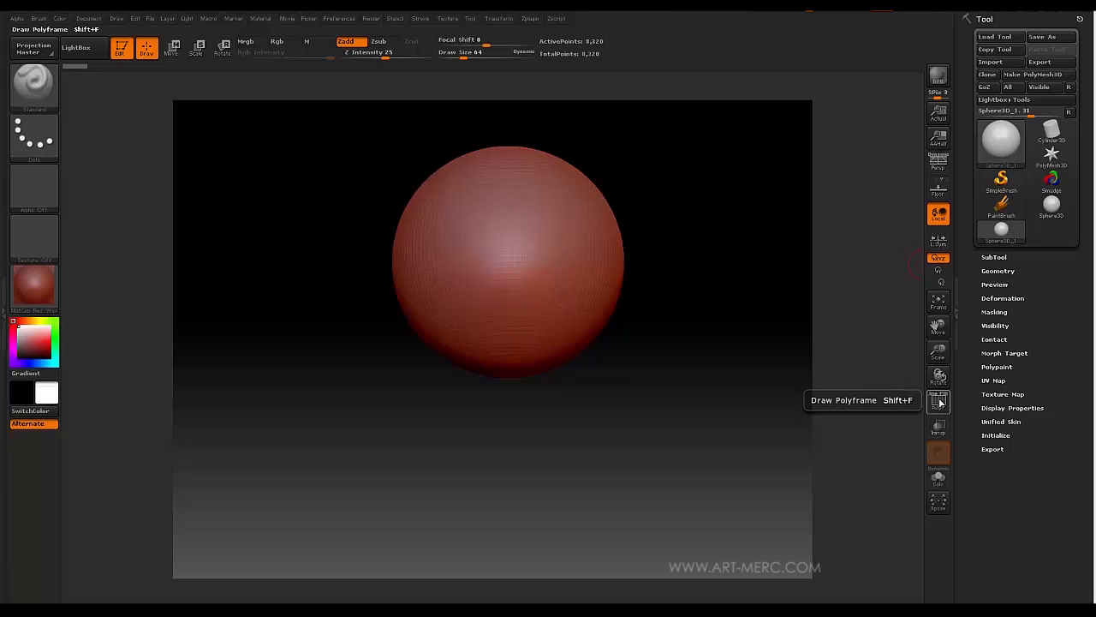
left_click(940, 403)
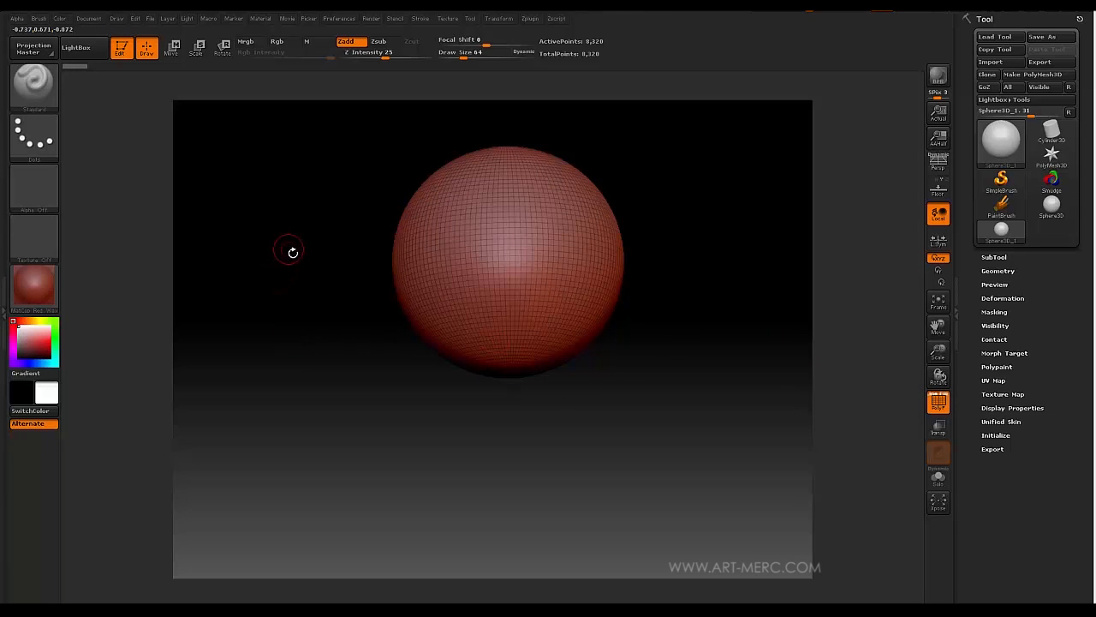
- Examine the wireframe sphere by rotating, moving and scaling the view around it
left_click_drag(291, 248, 398, 453)
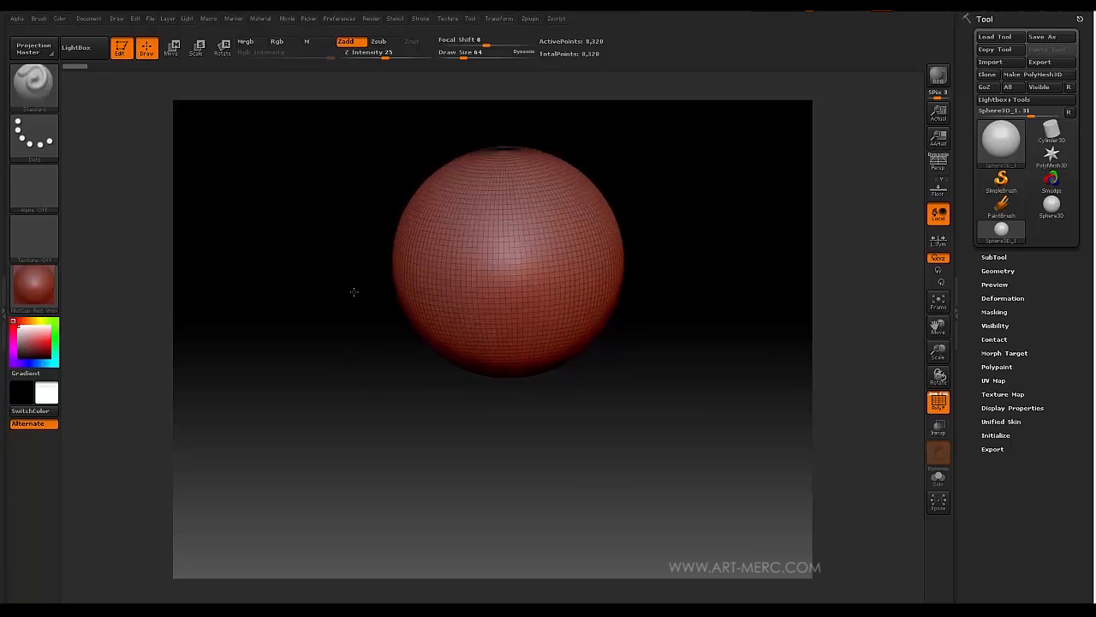
mouse_move(354, 292)
left_mouse_down()
mouse_move(351, 313)
mouse_move(351, 262)
mouse_move(335, 286)
left_mouse_up()
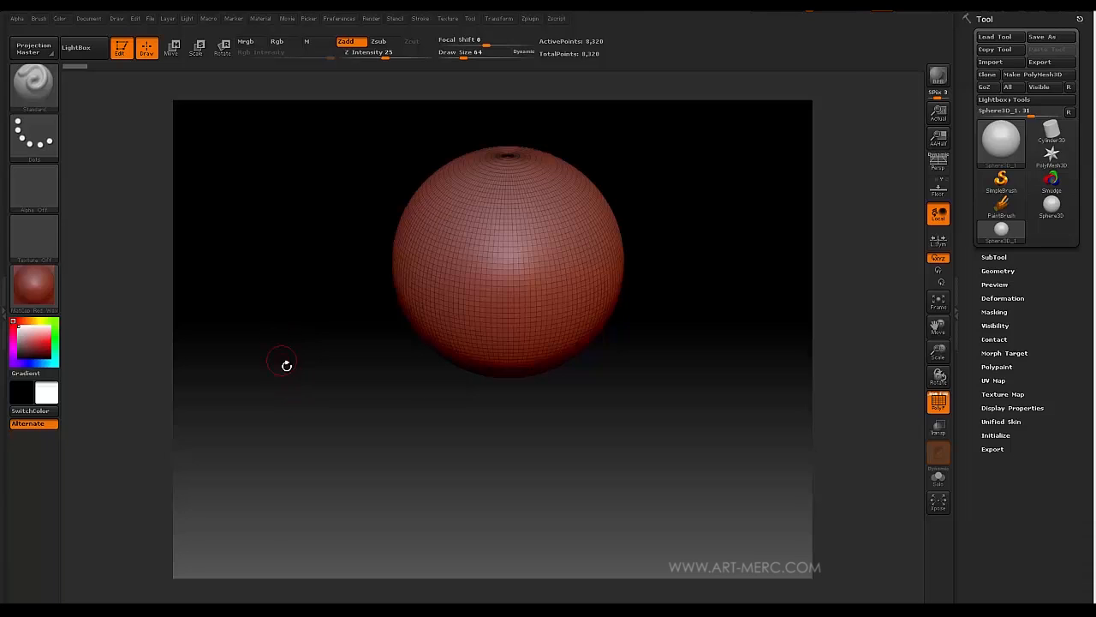
mouse_move(295, 365)
left_mouse_down()
mouse_move(302, 377)
mouse_move(296, 352)
left_mouse_up()
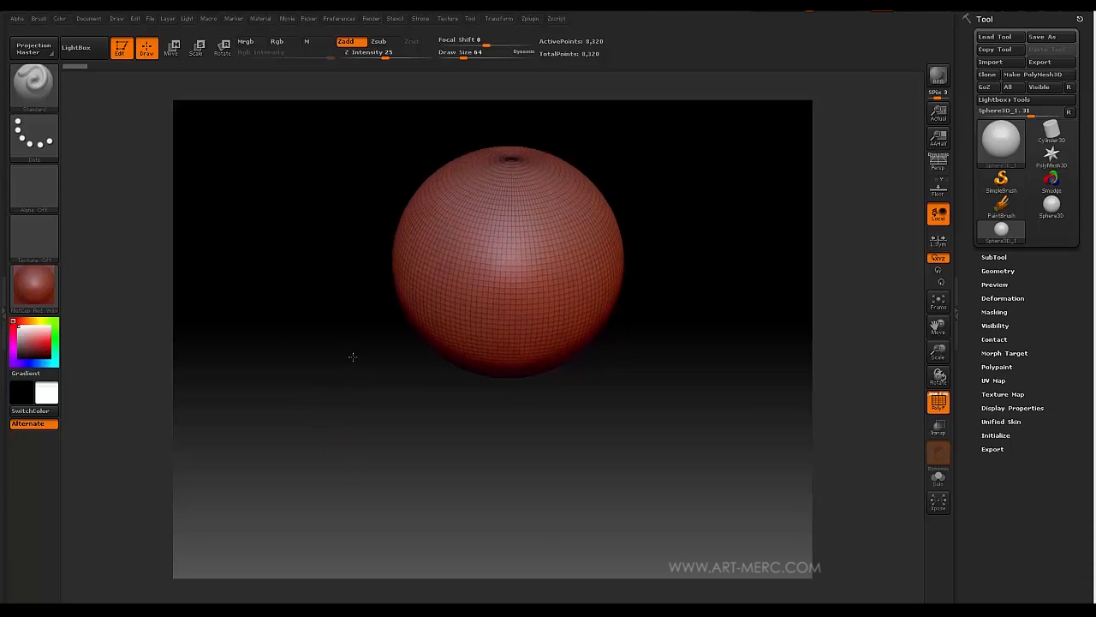
left_click_drag(352, 356, 343, 313)
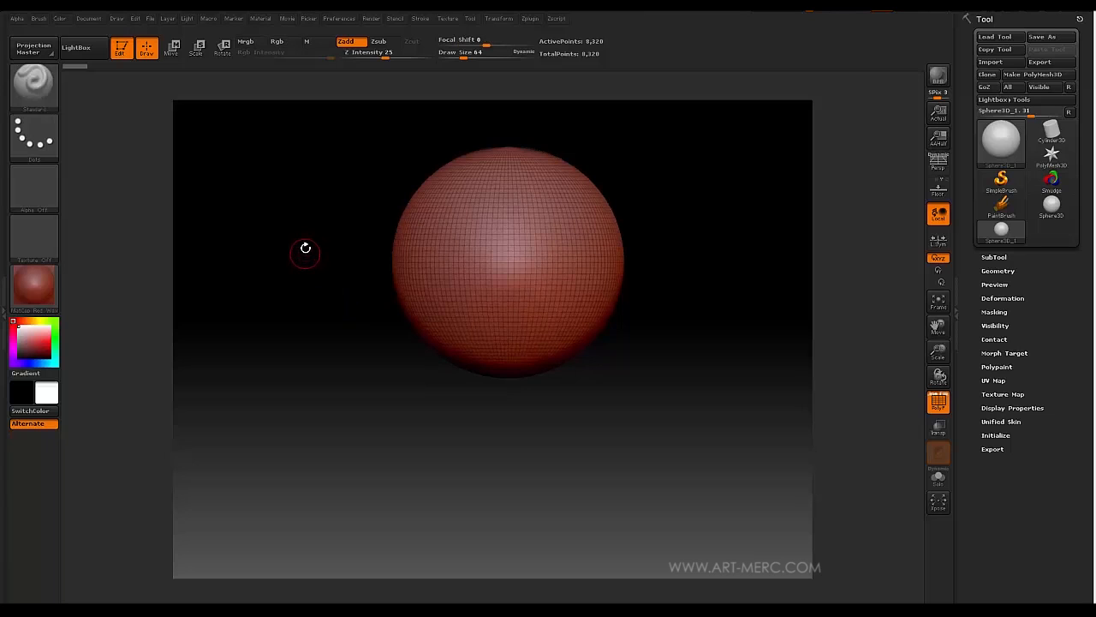
left_click_drag(317, 229, 298, 249)
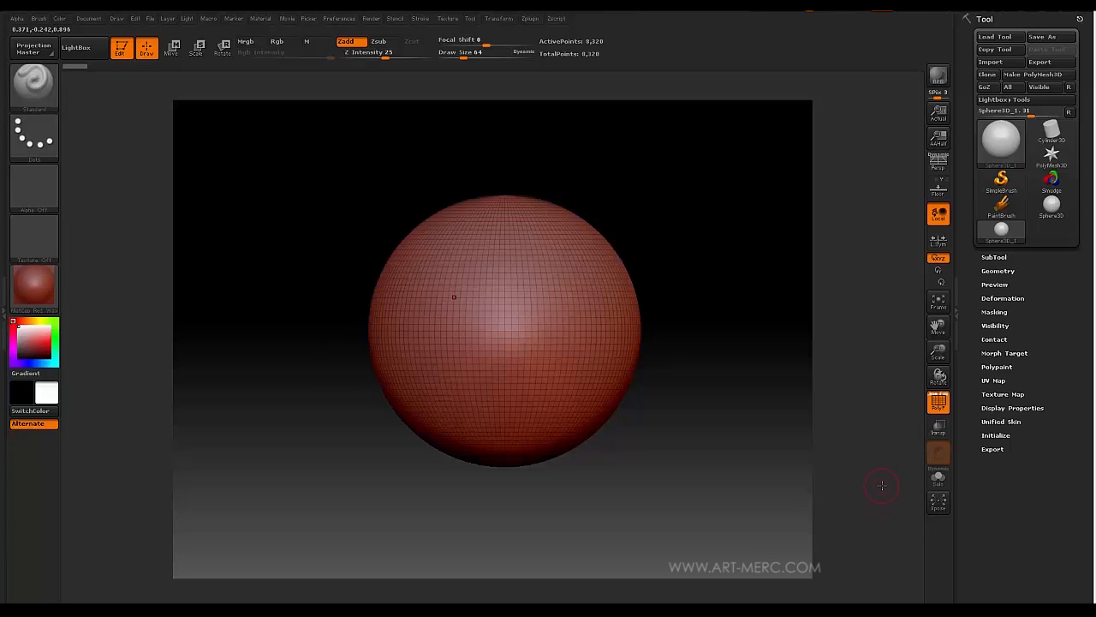
- Turn on the floor grid and view the sphere against it, looking straight at the sphere's pole
left_click(939, 192)
left_click_drag(705, 274, 735, 353)
left_click_drag(754, 402, 769, 474, "alt")
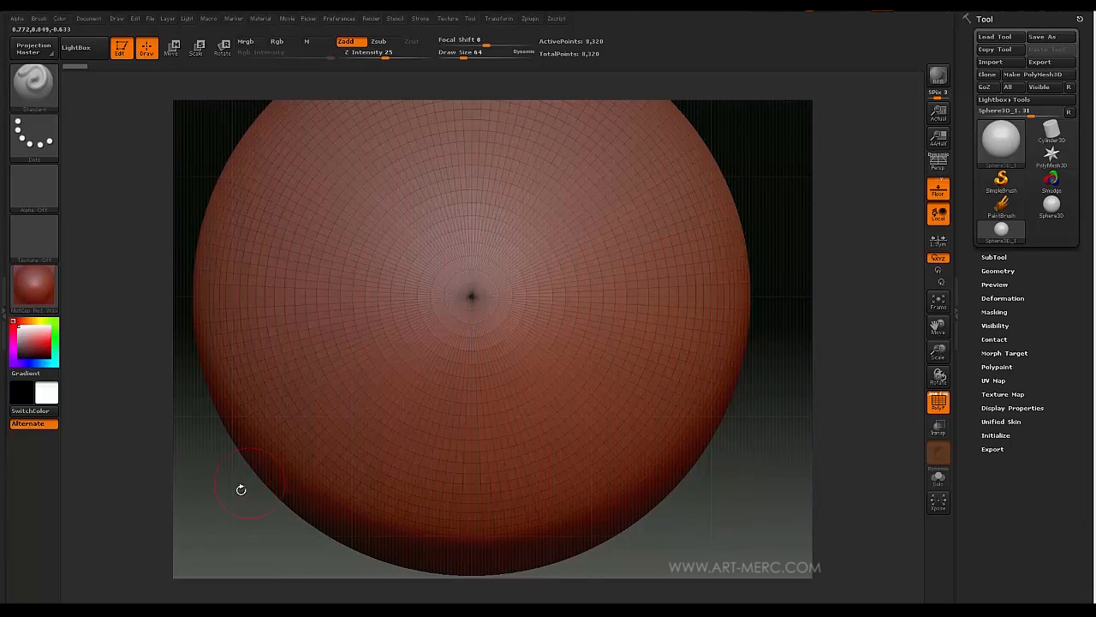
left_click_drag(240, 489, 280, 347)
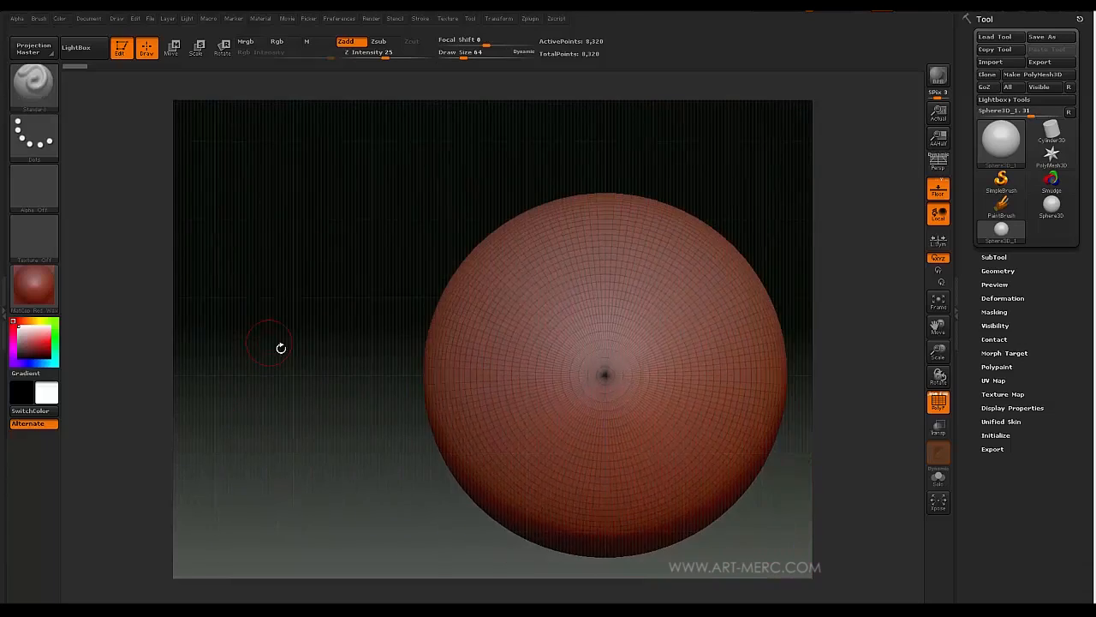
- Examine the sphere on the floor grid from side-on and slightly raised viewpoints, at close and distant zoom
mouse_move(262, 388)
left_mouse_down("alt")
mouse_move(237, 359)
mouse_move(225, 379)
mouse_move(220, 367)
mouse_move(296, 345)
mouse_move(277, 339)
mouse_move(206, 367)
mouse_move(259, 325)
mouse_move(207, 336)
mouse_move(225, 359)
mouse_move(228, 345)
mouse_move(248, 417)
mouse_move(254, 287)
mouse_move(286, 311)
mouse_move(288, 264)
mouse_move(262, 352)
mouse_move(274, 374)
mouse_move(262, 397)
left_mouse_up("alt")
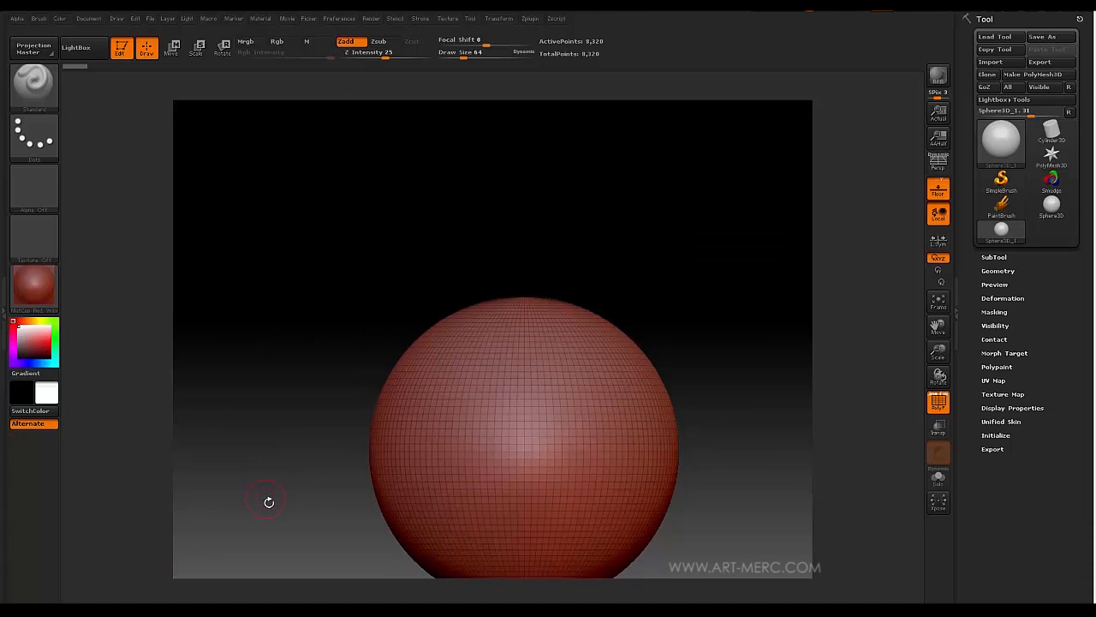
left_click_drag(275, 343, 283, 403)
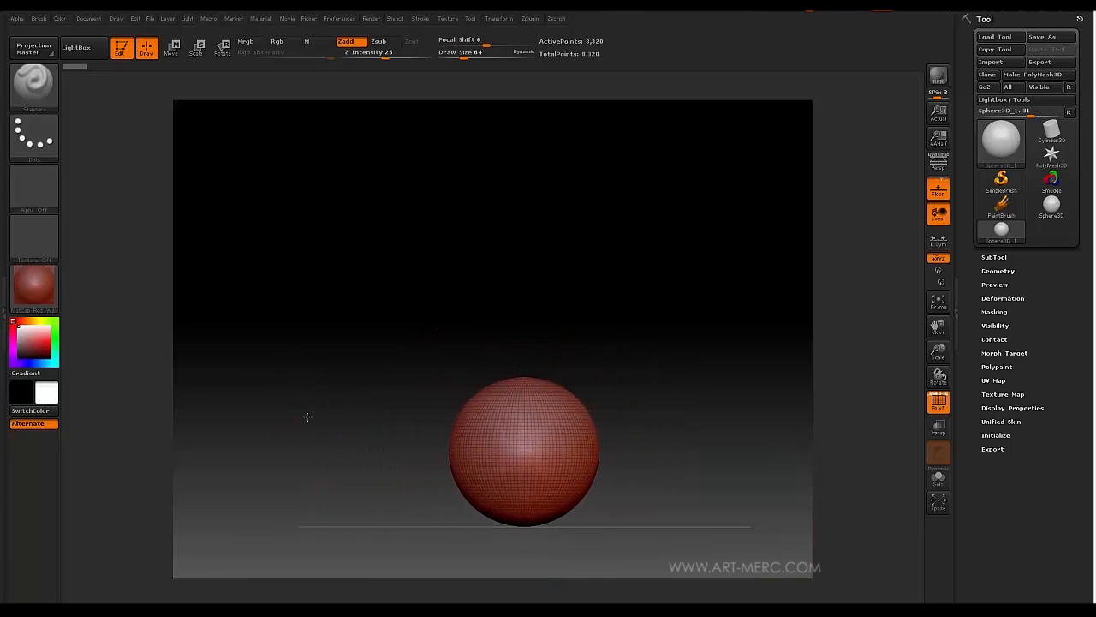
left_click_drag(321, 435, 283, 482, "alt")
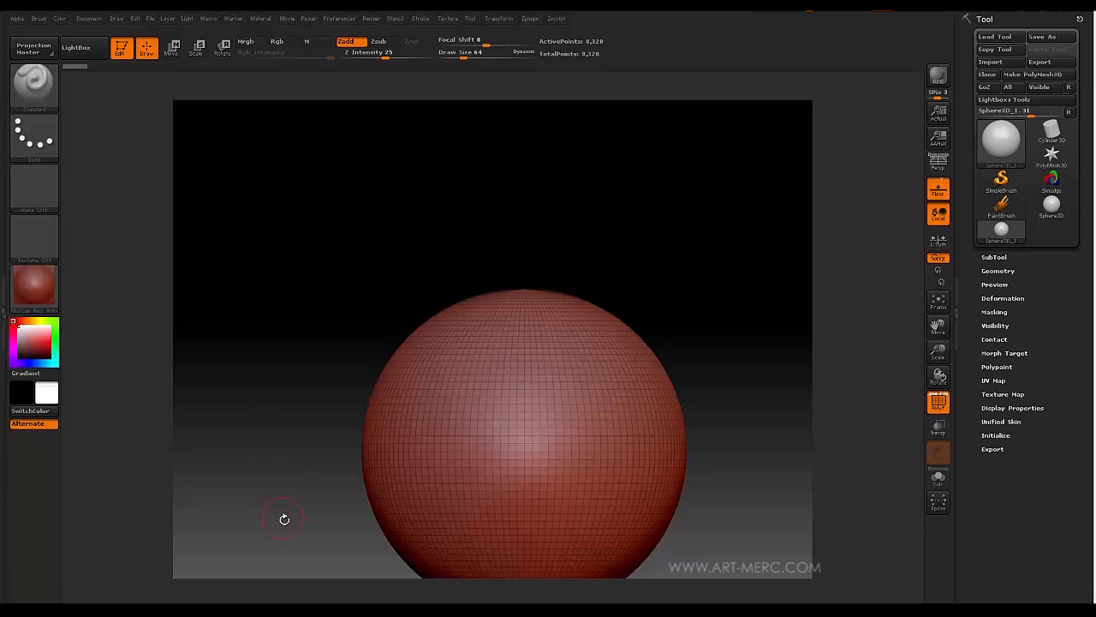
mouse_move(284, 459)
left_mouse_down()
mouse_move(280, 396)
mouse_move(297, 488)
mouse_move(283, 479)
mouse_move(280, 431)
mouse_move(281, 464)
left_mouse_up()
left_click_drag(301, 505, 273, 305, "alt")
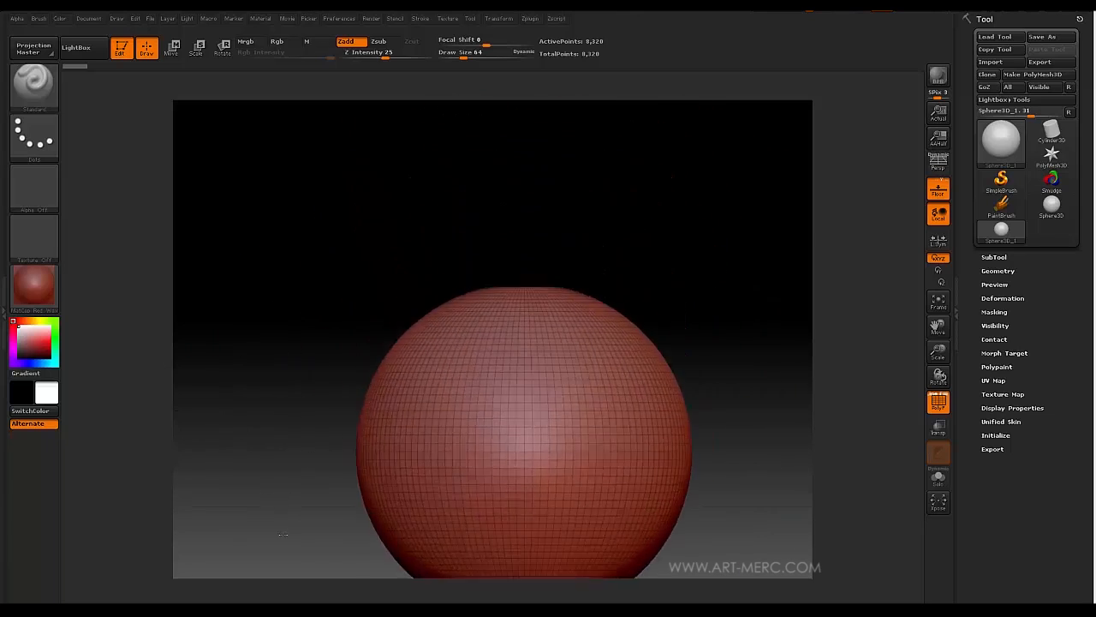
left_click_drag(262, 431, 284, 452)
left_click_drag(271, 538, 251, 428)
left_click_drag(267, 550, 277, 430)
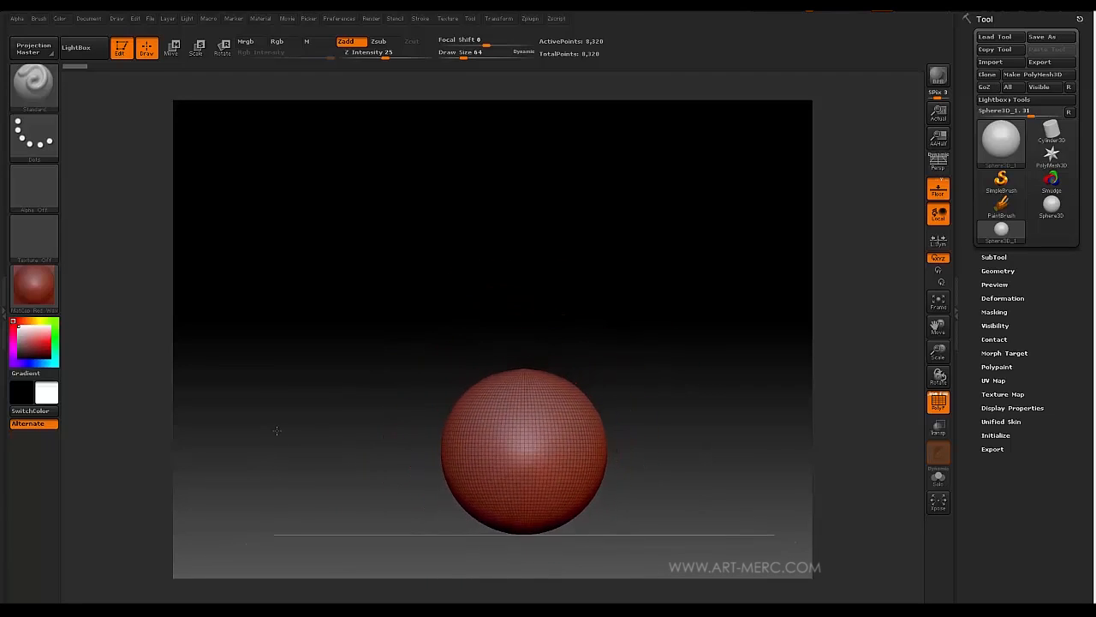
left_click_drag(274, 506, 334, 360)
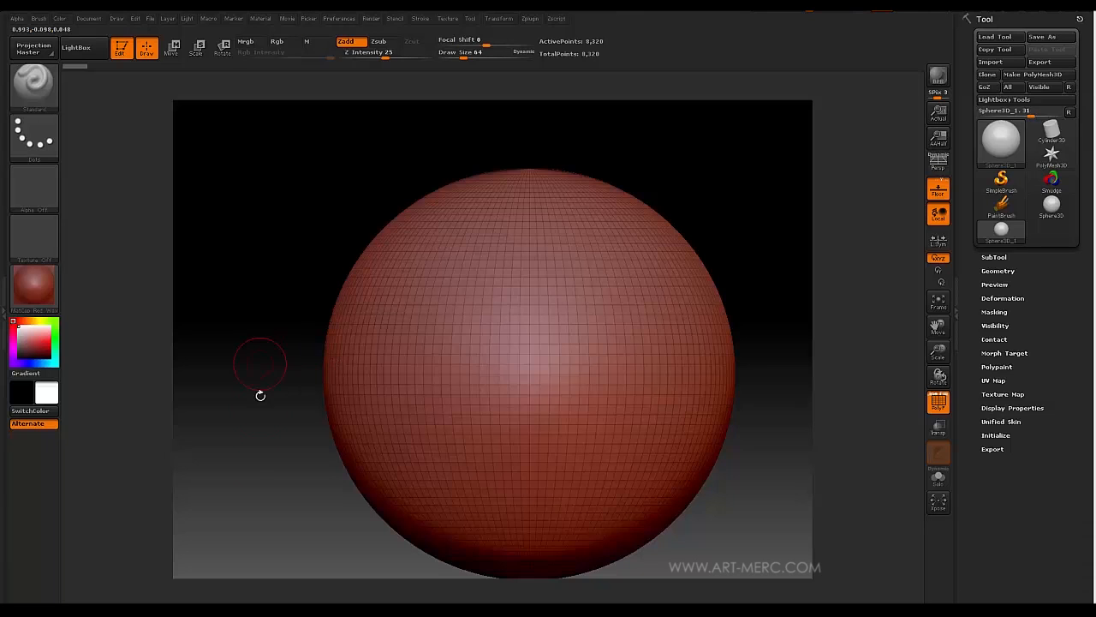
left_click_drag(261, 395, 290, 322)
mouse_move(295, 403)
left_mouse_down()
mouse_move(283, 294)
mouse_move(297, 375)
mouse_move(277, 459)
mouse_move(288, 327)
mouse_move(264, 379)
mouse_move(259, 289)
mouse_move(242, 381)
mouse_move(242, 289)
mouse_move(268, 432)
mouse_move(251, 311)
mouse_move(241, 333)
mouse_move(446, 368)
left_mouse_up()
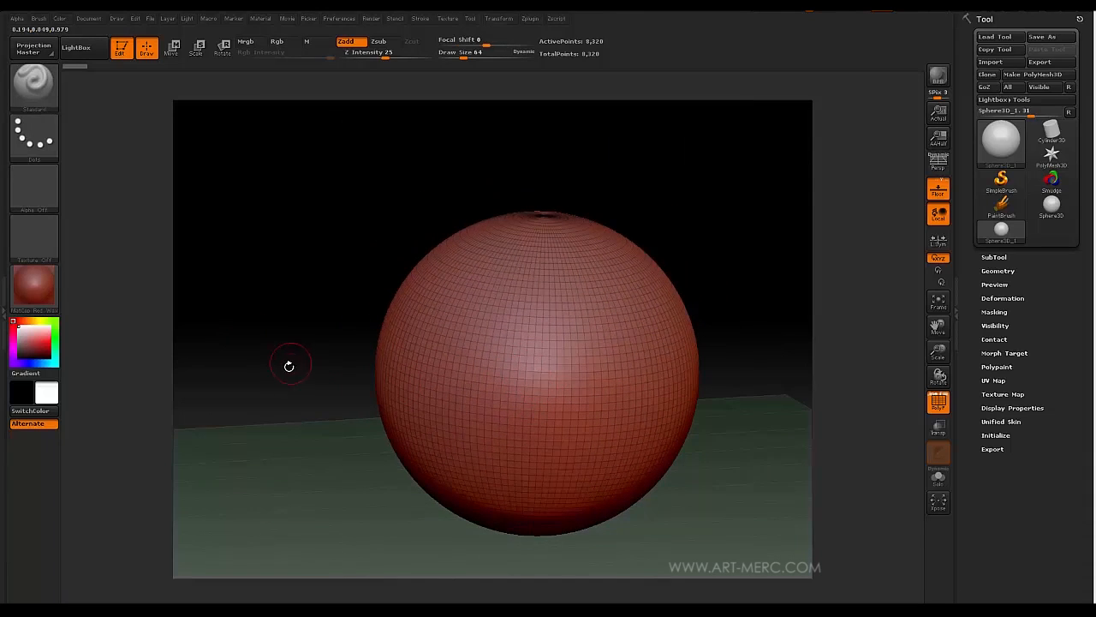
- Open the sphere's geometry settings and convert the sphere into an editable PolyMesh3D tool
left_click_drag(288, 366, 280, 339)
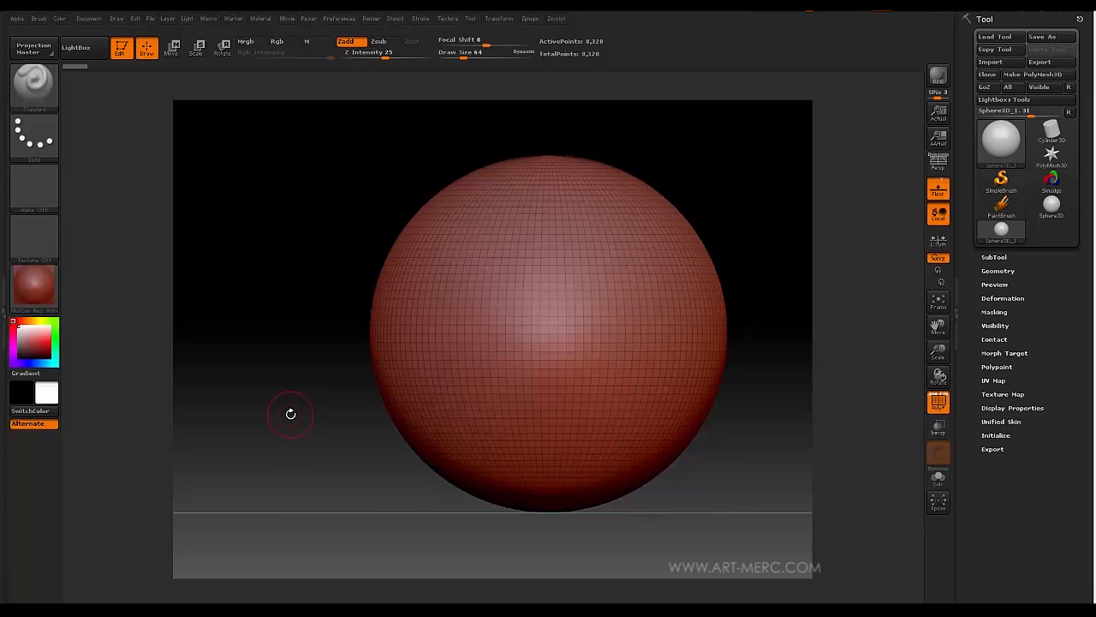
left_click(993, 271)
left_click(983, 291)
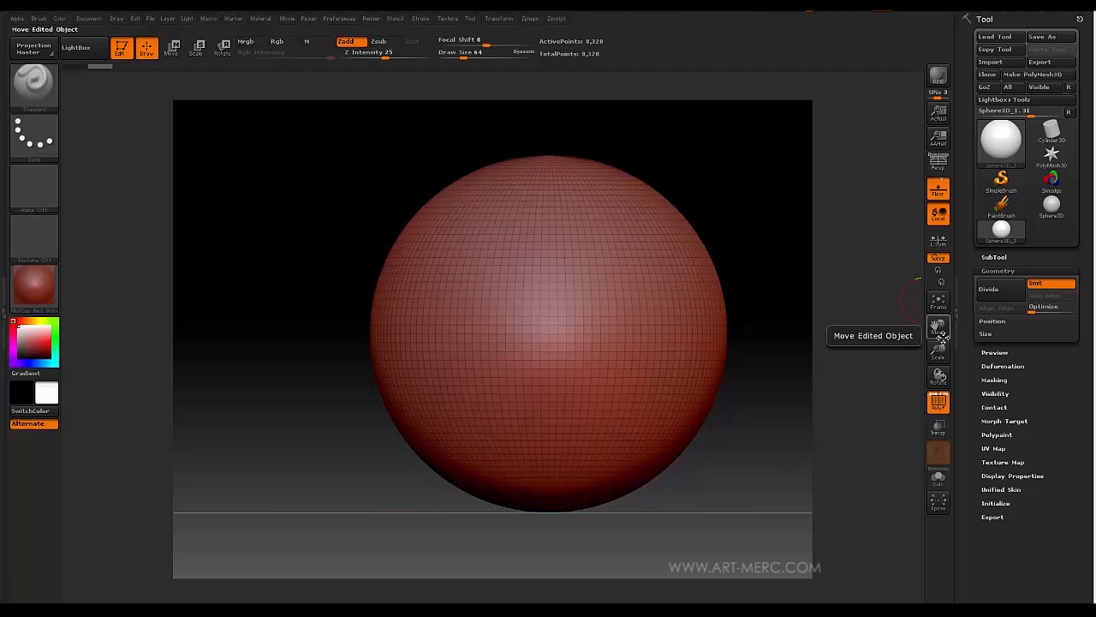
key("ctrl")
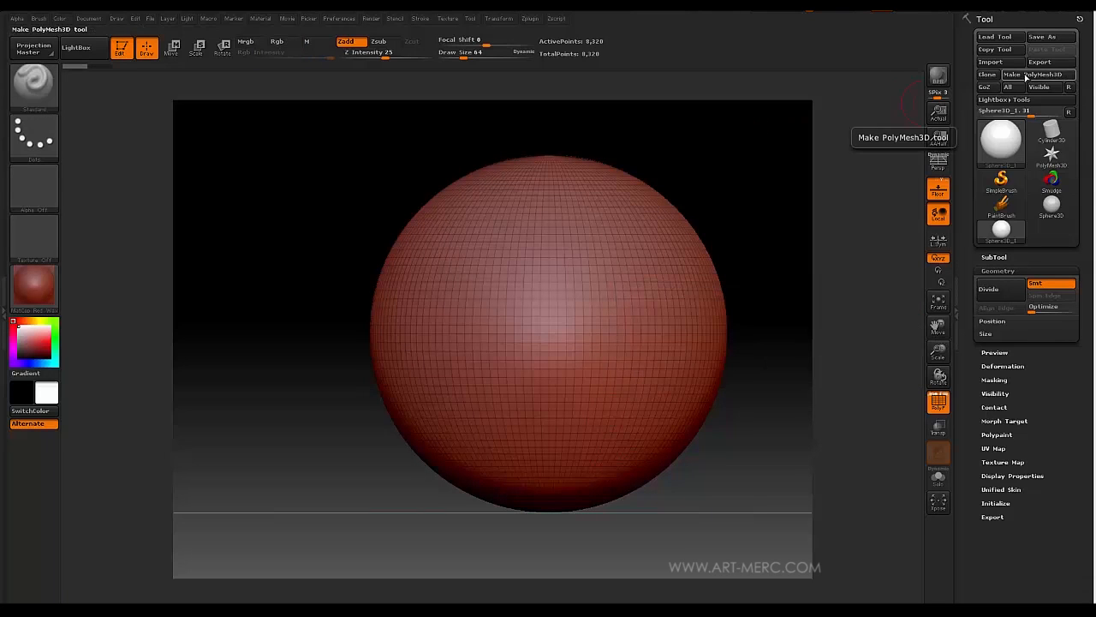
left_click(1026, 75)
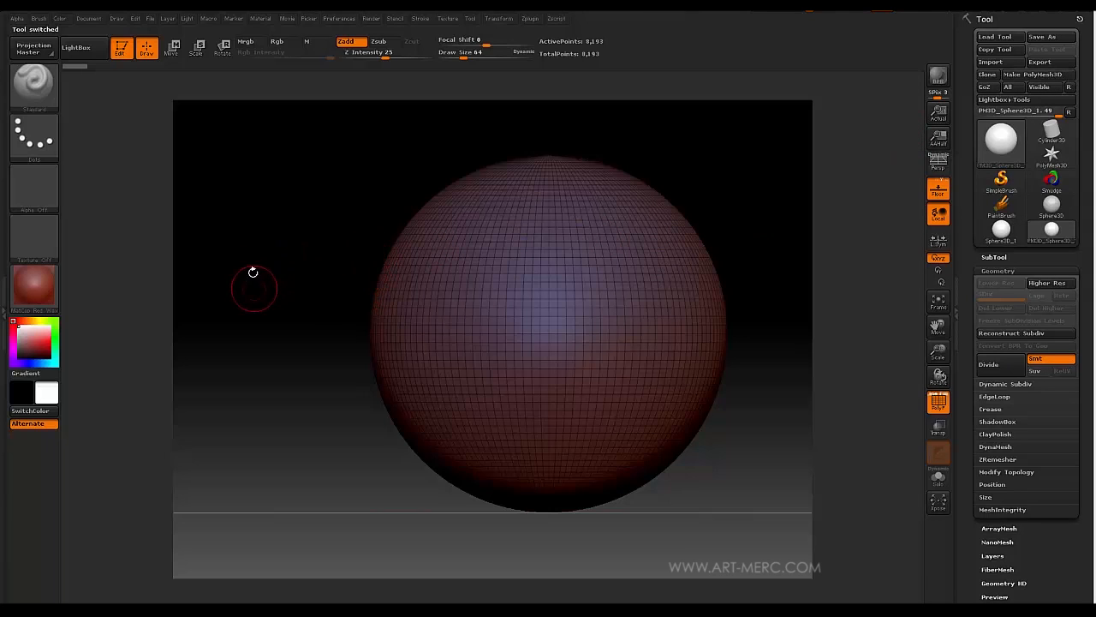
- Examine the converted sphere from slightly tilted viewpoints, ending with the view snapped straight-on to the floor
mouse_move(252, 271)
left_mouse_down()
mouse_move(283, 353)
mouse_move(269, 242)
mouse_move(277, 296)
mouse_move(267, 257)
mouse_move(273, 286)
mouse_move(294, 296)
mouse_move(286, 262)
mouse_move(289, 277)
left_mouse_up()
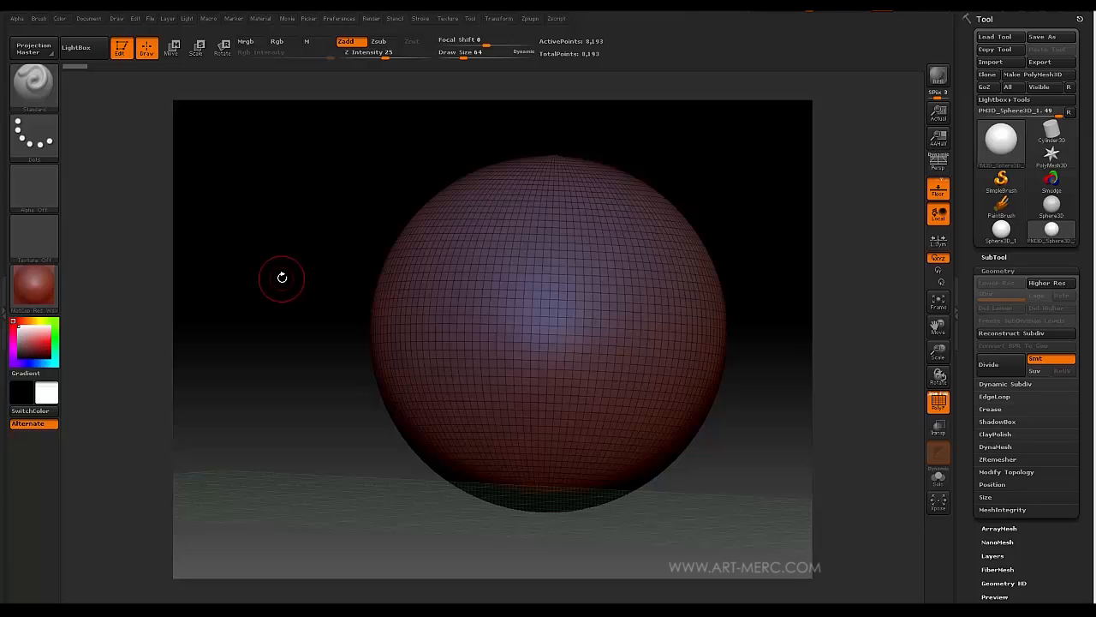
mouse_move(254, 249)
left_mouse_down()
mouse_move(283, 282)
mouse_move(267, 293)
mouse_move(252, 269)
mouse_move(258, 255)
left_mouse_up()
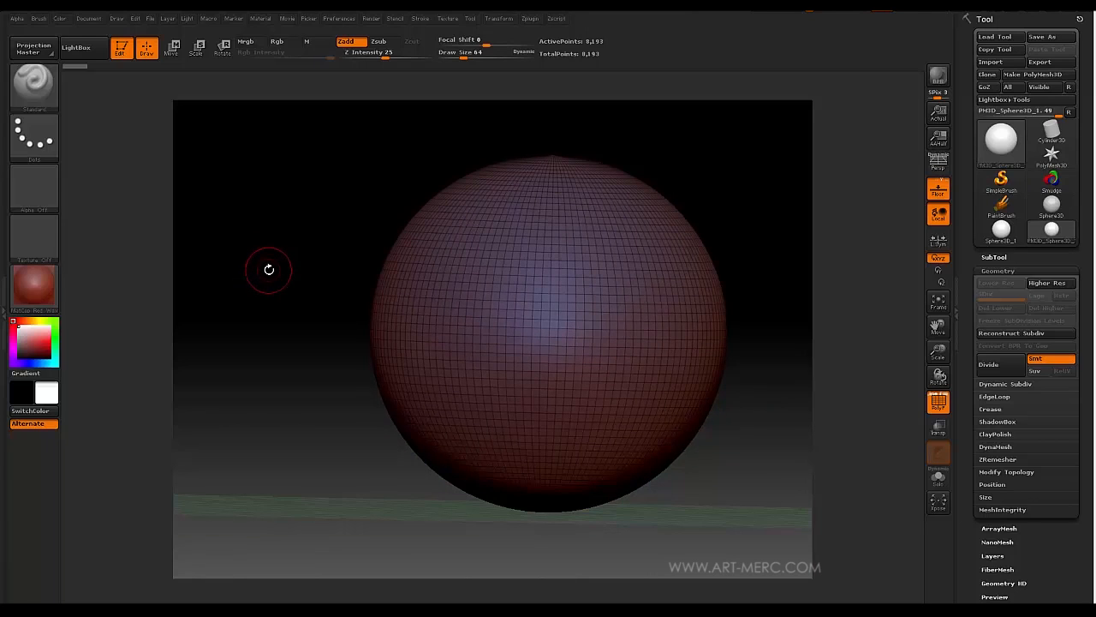
mouse_move(266, 269)
left_mouse_down()
mouse_move(274, 291)
mouse_move(265, 264)
mouse_move(262, 300)
mouse_move(268, 278)
left_mouse_up()
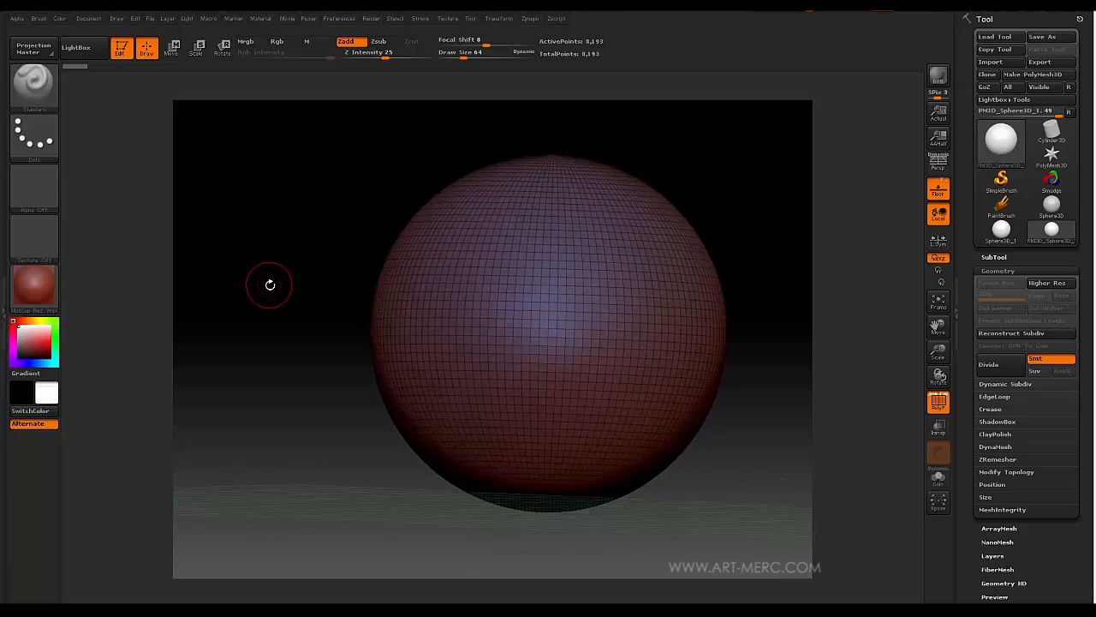
mouse_move(269, 281)
left_mouse_down()
mouse_move(276, 286)
mouse_move(271, 264)
left_mouse_up()
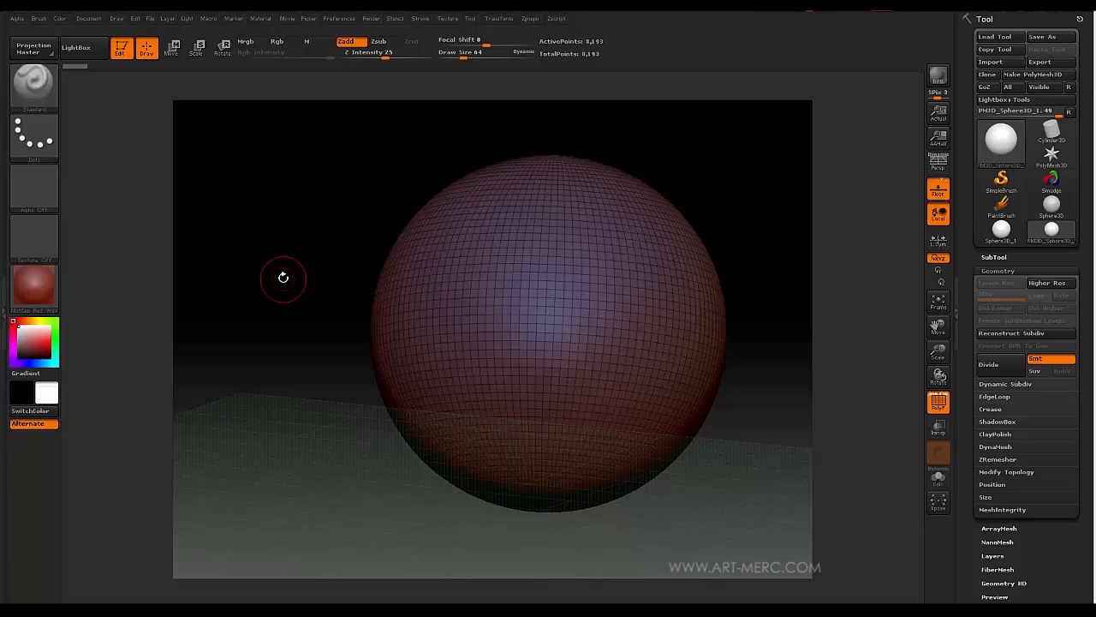
mouse_move(284, 277)
left_mouse_down("shift")
mouse_move(276, 304)
mouse_move(298, 267)
mouse_move(285, 285)
mouse_move(286, 274)
left_mouse_up("shift")
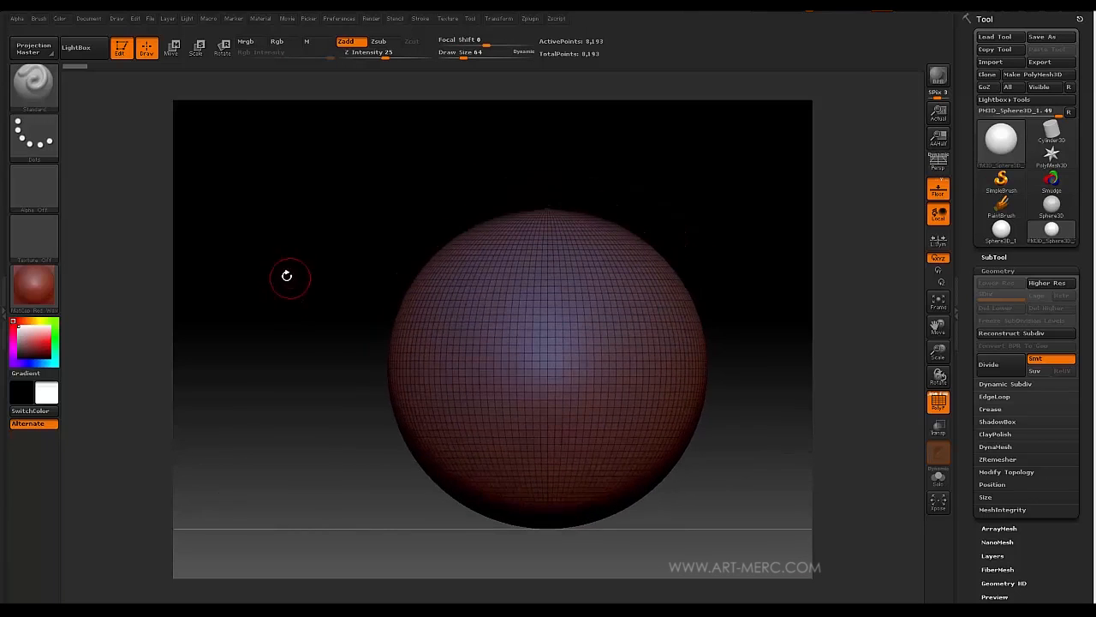
- Select the Move brush from the 3D sculpting brushes
left_click(33, 101)
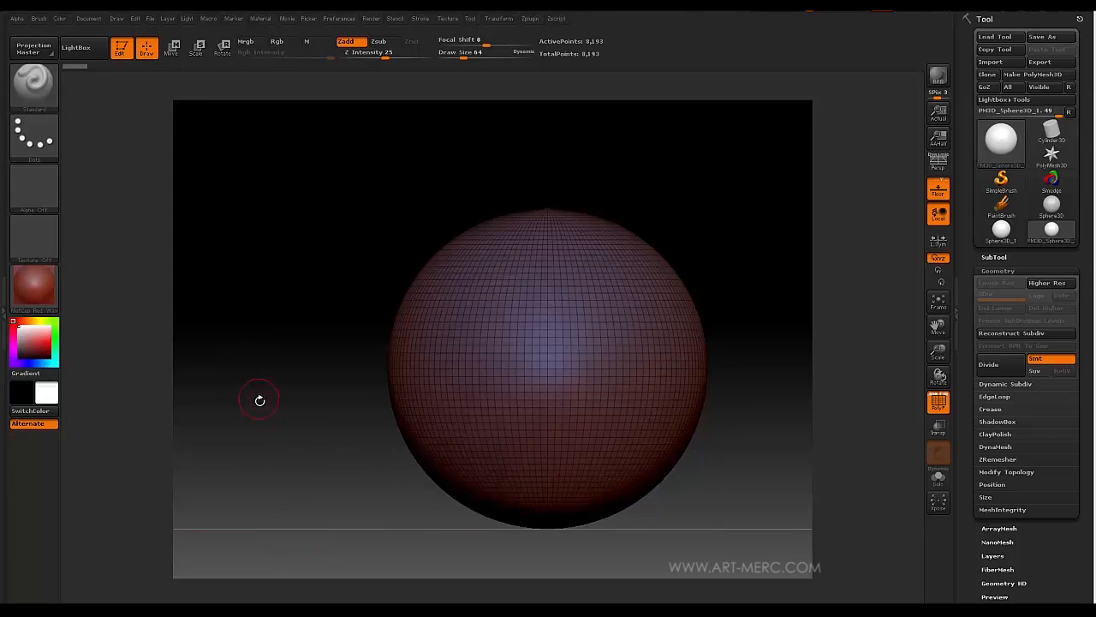
key("b")
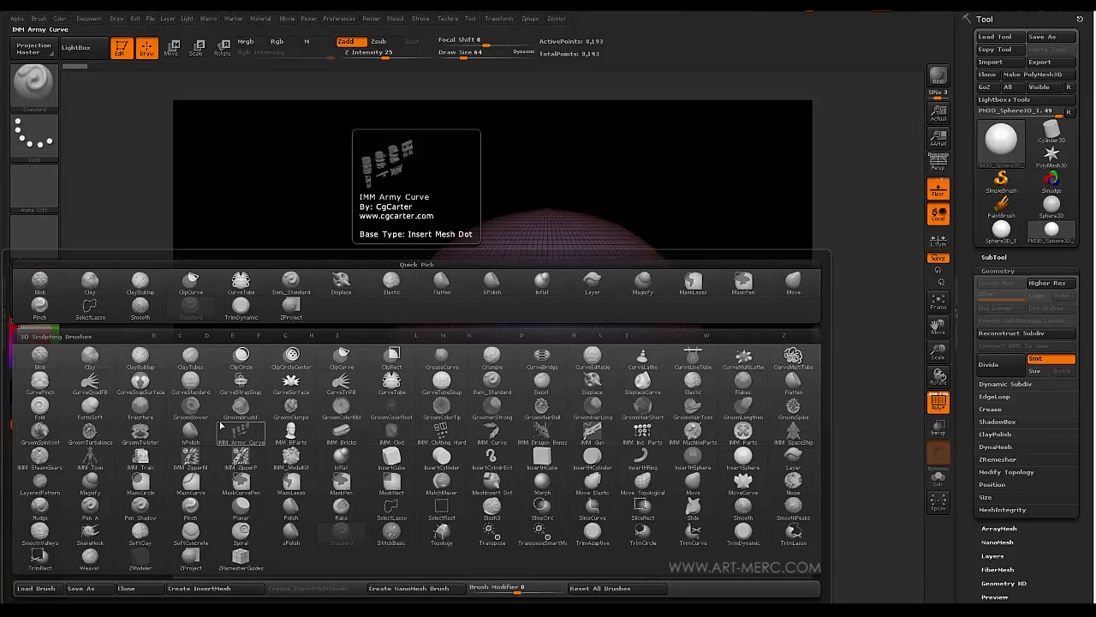
key("m")
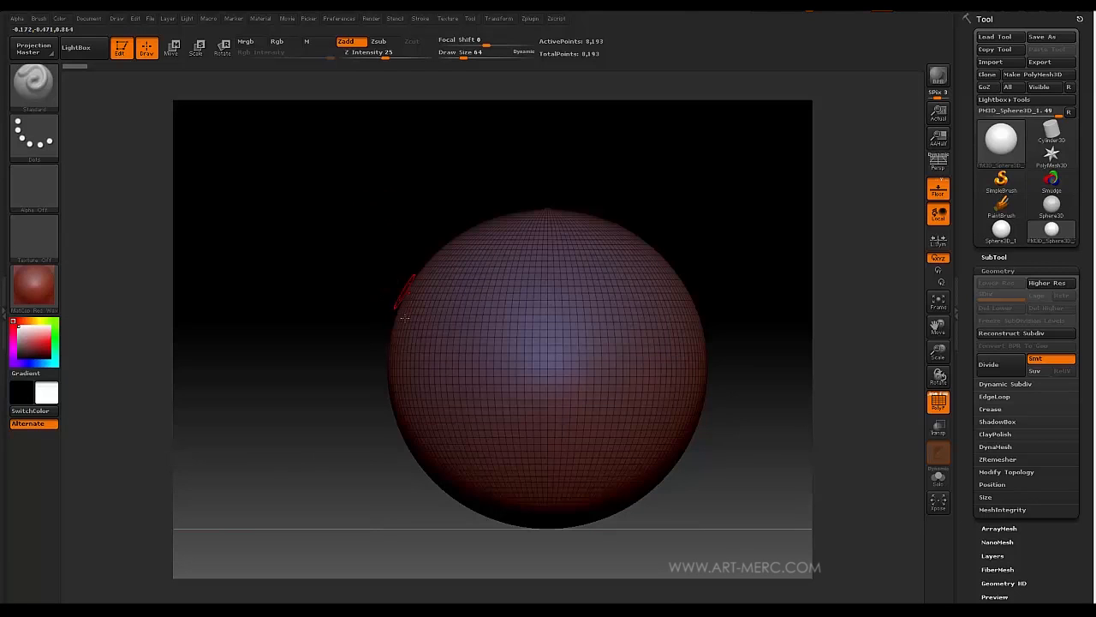
key("b")
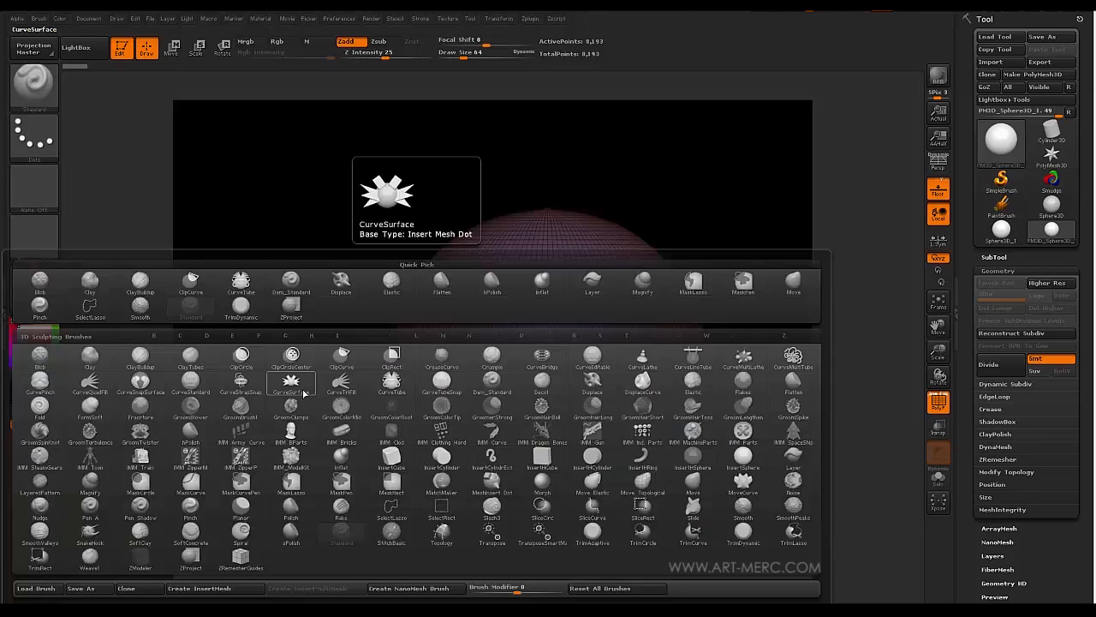
key("m")
key("v")
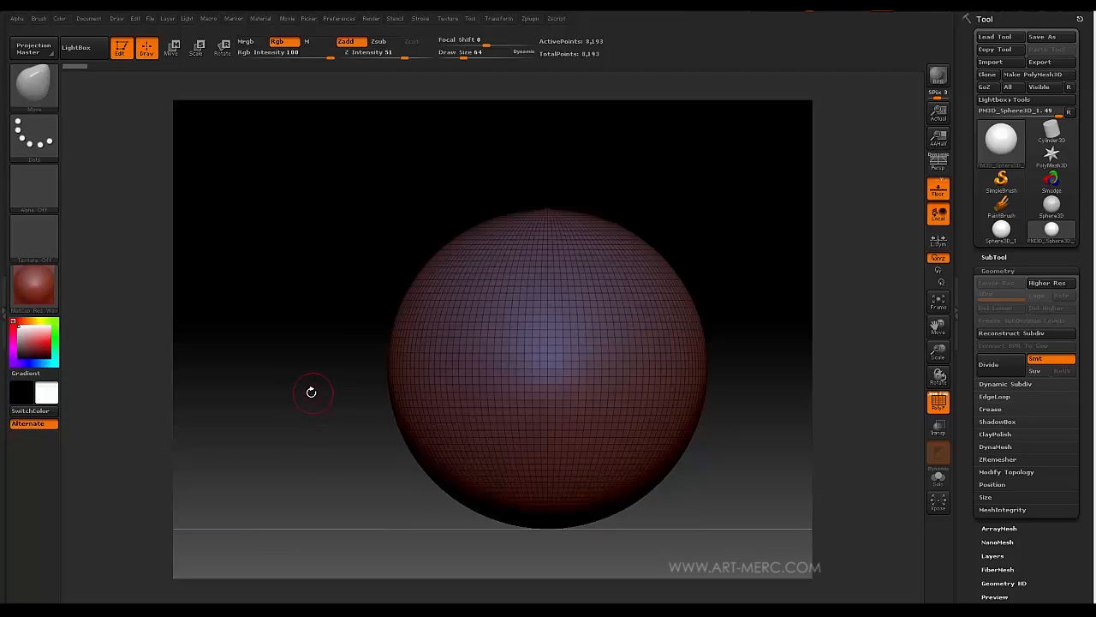
- Set the Move brush's draw size to 93, try pulling the sphere's left side outward, and undo the pull
key("s")
mouse_move(310, 396)
left_mouse_down()
mouse_move(337, 385)
mouse_move(316, 387)
mouse_move(328, 343)
mouse_move(335, 370)
mouse_move(344, 365)
mouse_move(324, 368)
mouse_move(320, 382)
mouse_move(320, 310)
mouse_move(342, 386)
left_mouse_up()
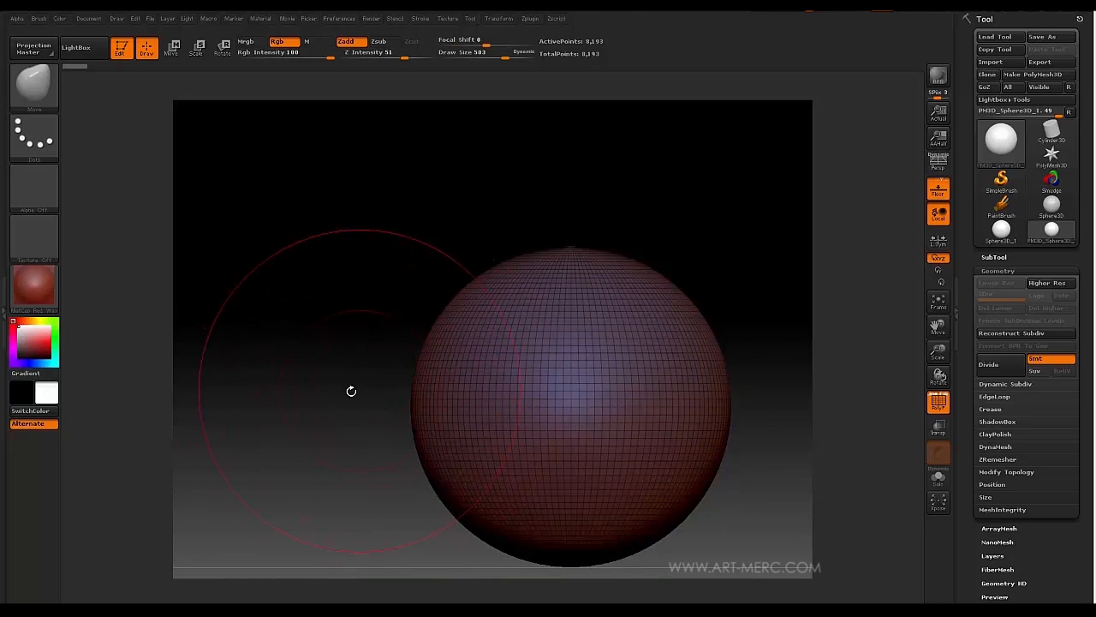
key("s")
left_click_drag(344, 423, 306, 413)
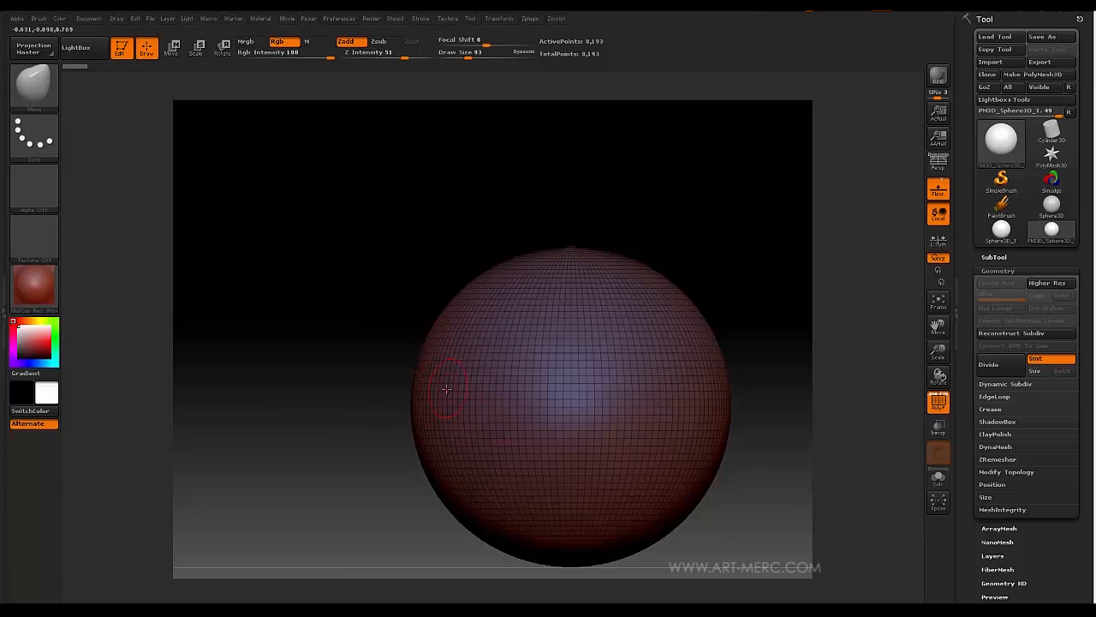
mouse_move(451, 378)
left_mouse_down()
mouse_move(360, 346)
mouse_move(265, 345)
mouse_move(255, 334)
mouse_move(265, 267)
mouse_move(225, 261)
mouse_move(288, 318)
mouse_move(348, 494)
mouse_move(340, 277)
mouse_move(335, 331)
mouse_move(350, 376)
left_mouse_up()
key("ctrl+z")
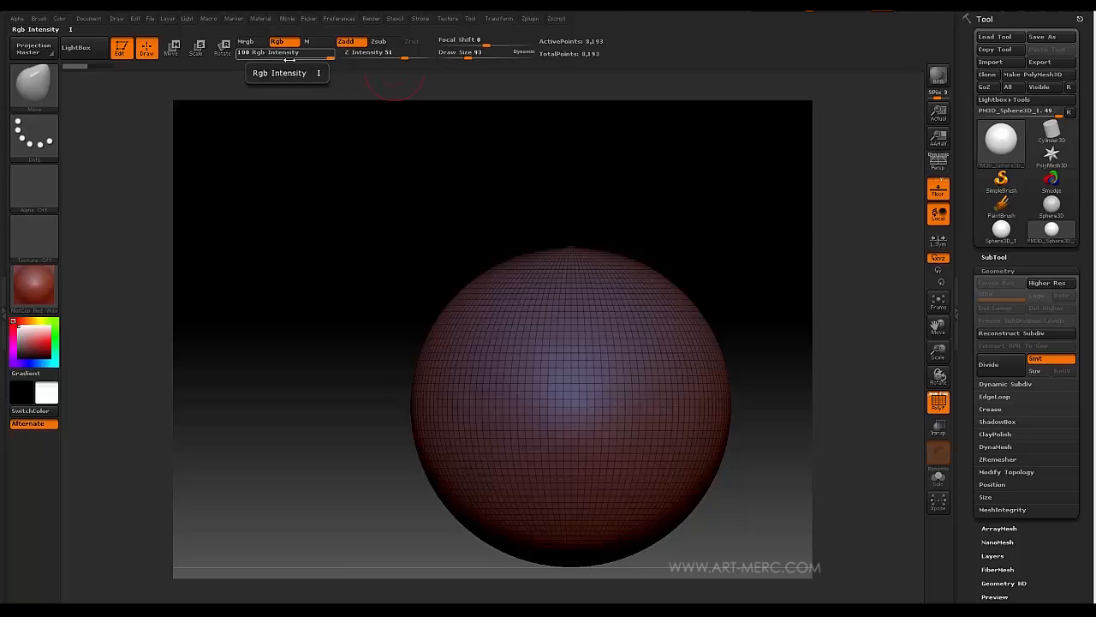
- Enlarge the Move brush's draw size to about 460
mouse_move(257, 66)
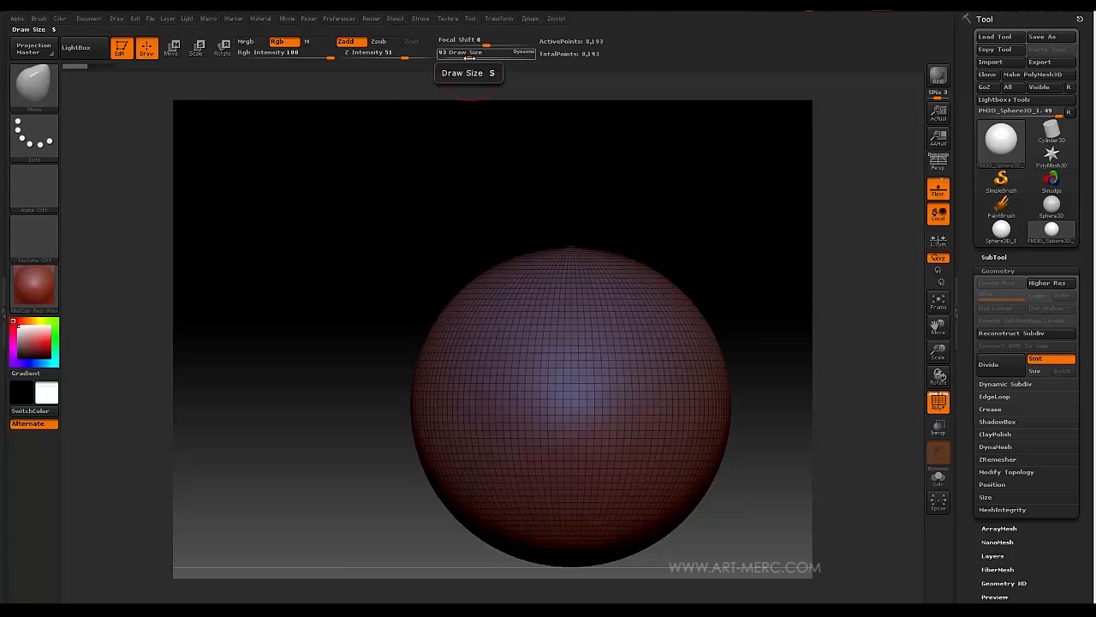
left_click_drag(469, 54, 500, 52)
left_click_drag(497, 51, 493, 51)
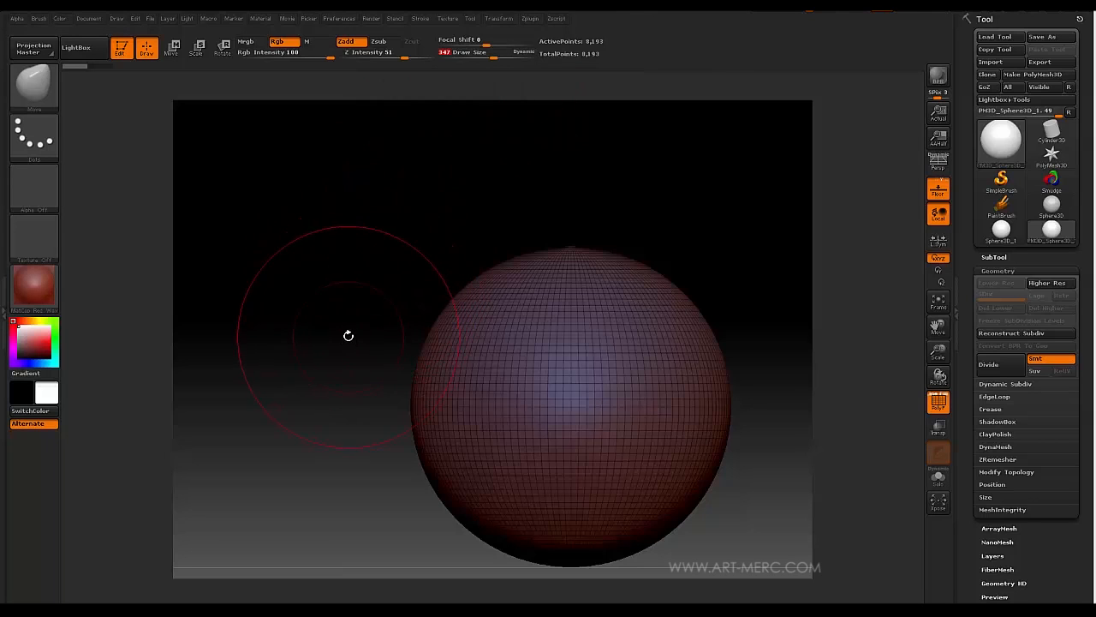
key("s")
mouse_move(350, 331)
left_mouse_down()
mouse_move(338, 330)
mouse_move(358, 323)
left_mouse_up()
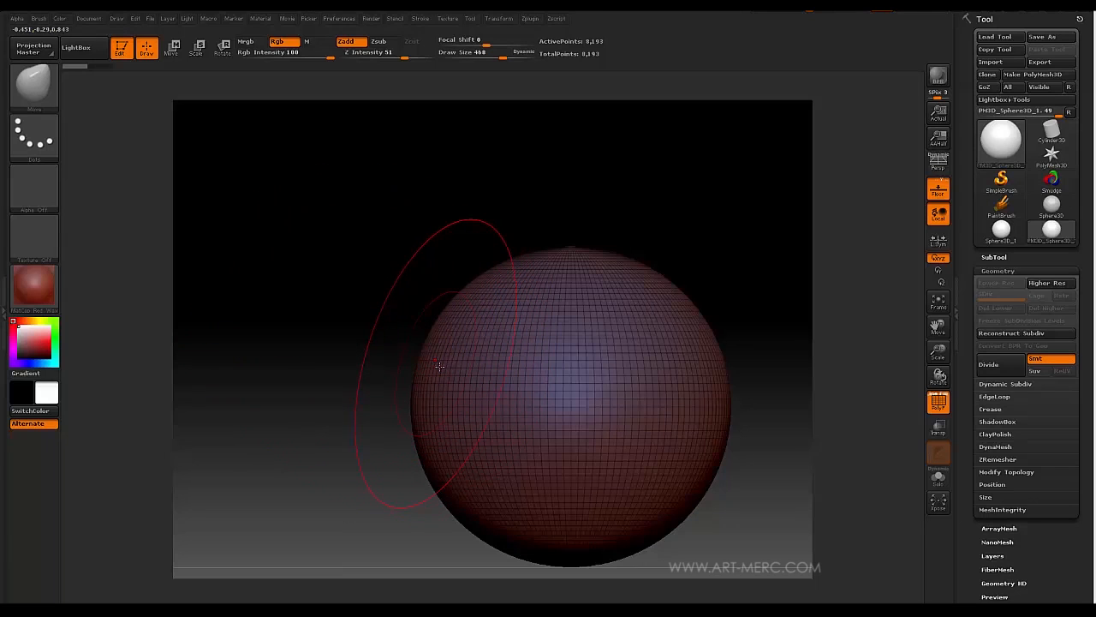
- Try pushing a dent into the sphere's left side with the Move brush, and revert the sphere through its undo history
mouse_move(445, 366)
left_mouse_down()
mouse_move(279, 294)
mouse_move(441, 364)
mouse_move(311, 320)
mouse_move(441, 364)
left_mouse_up()
mouse_move(377, 231)
left_mouse_down()
mouse_move(294, 299)
mouse_move(285, 379)
mouse_move(282, 350)
mouse_move(334, 225)
mouse_move(330, 193)
mouse_move(318, 316)
mouse_move(351, 208)
mouse_move(352, 240)
left_mouse_up()
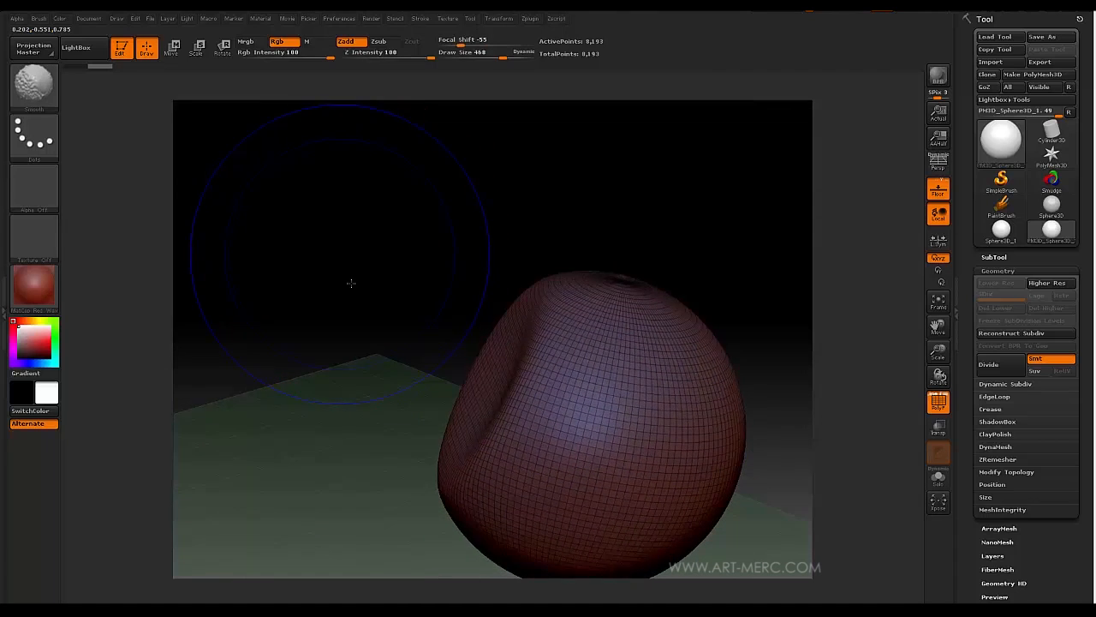
mouse_move(350, 284)
left_mouse_down()
mouse_move(360, 325)
mouse_move(351, 276)
mouse_move(367, 206)
mouse_move(355, 286)
mouse_move(350, 272)
mouse_move(335, 320)
mouse_move(349, 416)
mouse_move(365, 382)
mouse_move(372, 296)
mouse_move(368, 362)
mouse_move(372, 222)
mouse_move(377, 283)
mouse_move(340, 374)
mouse_move(345, 259)
mouse_move(343, 299)
left_mouse_up()
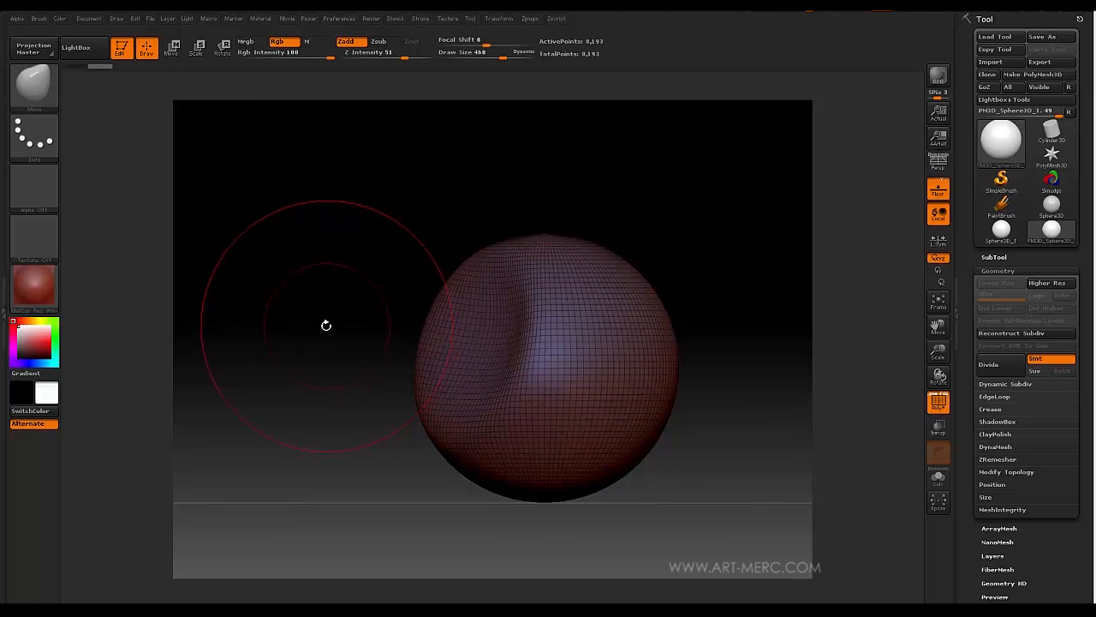
left_click_drag(325, 326, 326, 321, "shift")
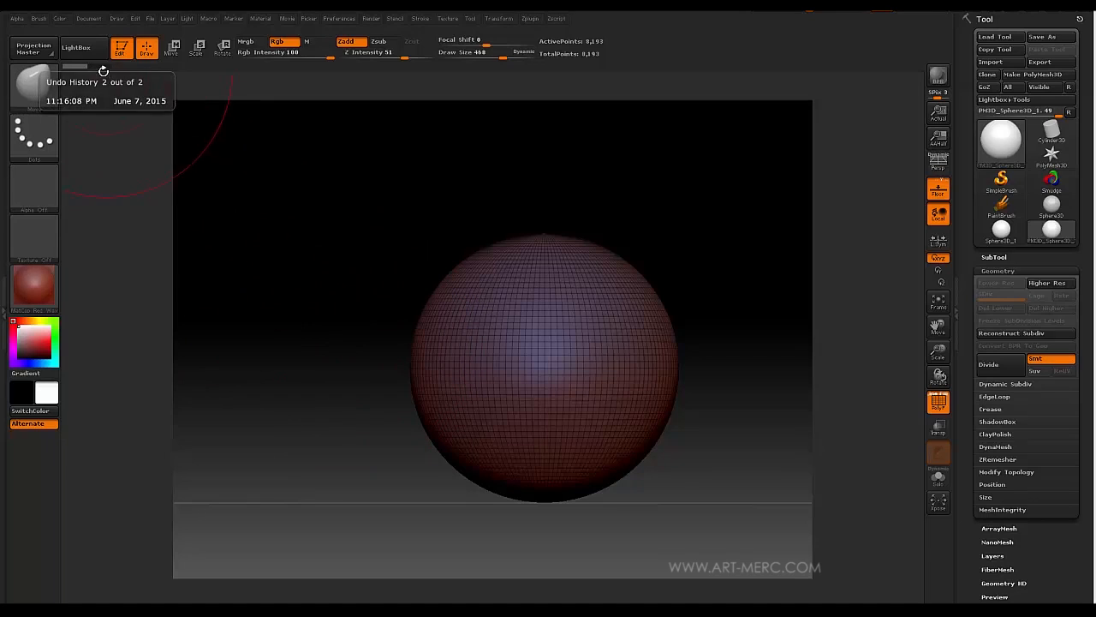
mouse_move(79, 65)
left_mouse_down()
mouse_move(99, 64)
mouse_move(59, 71)
left_mouse_up()
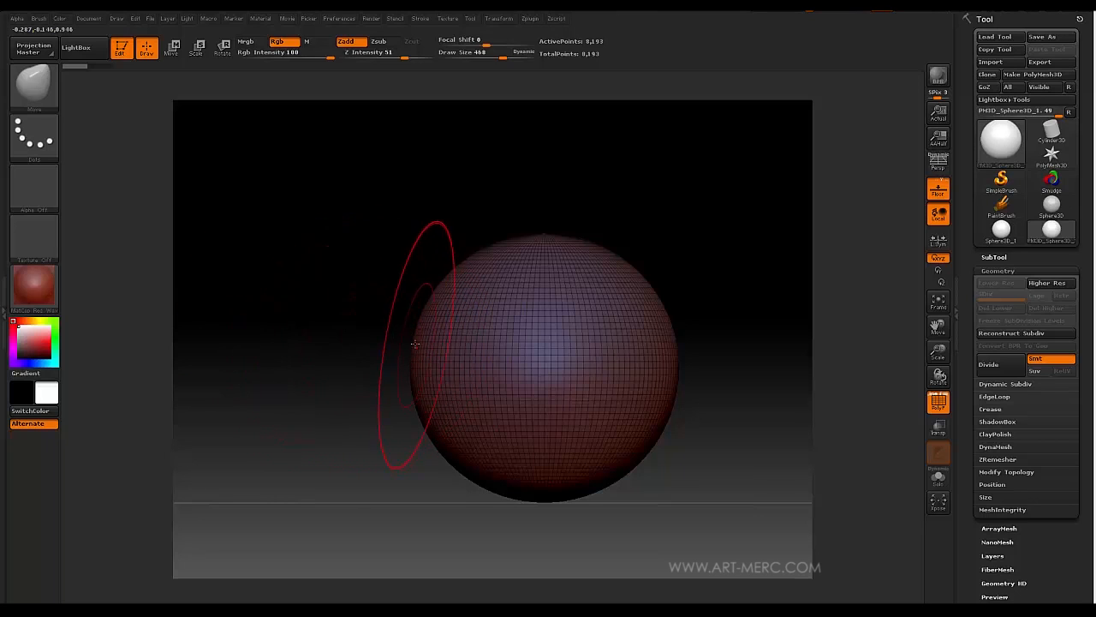
- Try pulling both sides of the sphere outward symmetrically with the Move brush, and undo the pull
mouse_move(360, 274)
left_mouse_down()
mouse_move(395, 340)
mouse_move(497, 310)
left_mouse_up()
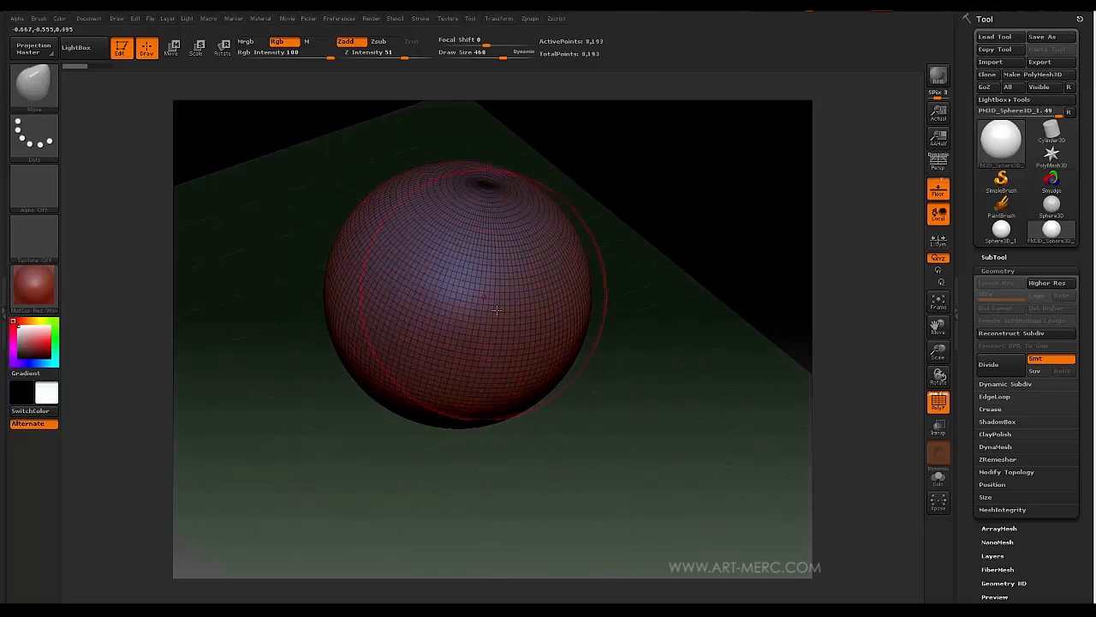
mouse_move(304, 247)
left_mouse_down()
mouse_move(252, 154)
mouse_move(448, 211)
mouse_move(480, 238)
mouse_move(320, 207)
mouse_move(339, 209)
left_mouse_up()
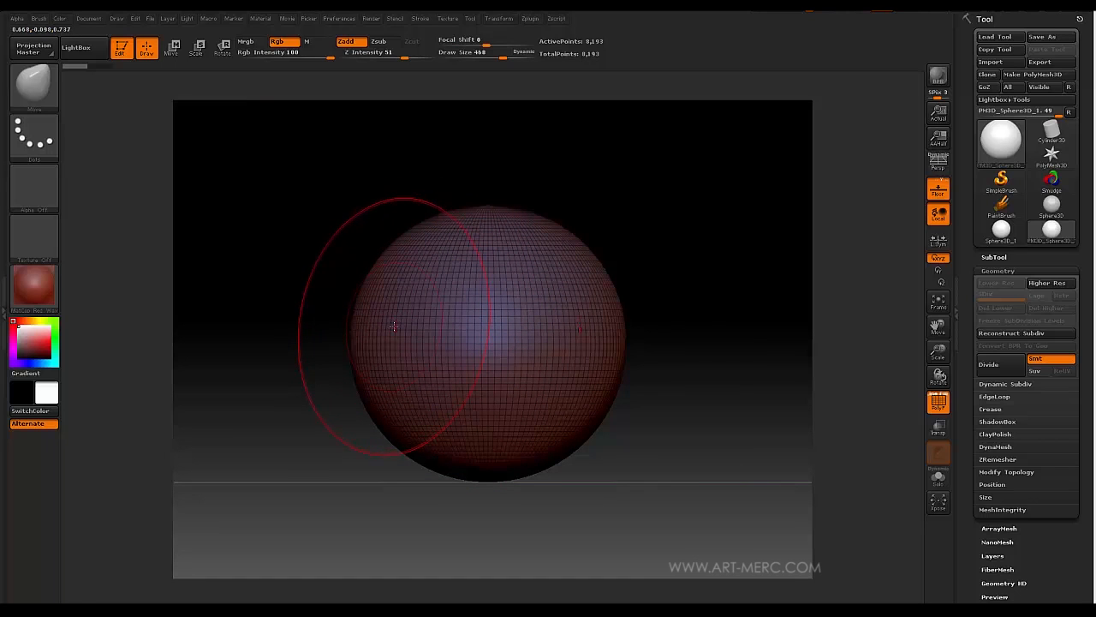
mouse_move(390, 324)
left_mouse_down()
mouse_move(385, 336)
mouse_move(331, 275)
mouse_move(506, 299)
mouse_move(525, 315)
mouse_move(572, 303)
mouse_move(286, 296)
mouse_move(227, 257)
mouse_move(372, 308)
mouse_move(215, 247)
mouse_move(294, 217)
mouse_move(226, 197)
mouse_move(315, 246)
left_mouse_up()
left_click_drag(574, 298, 330, 227)
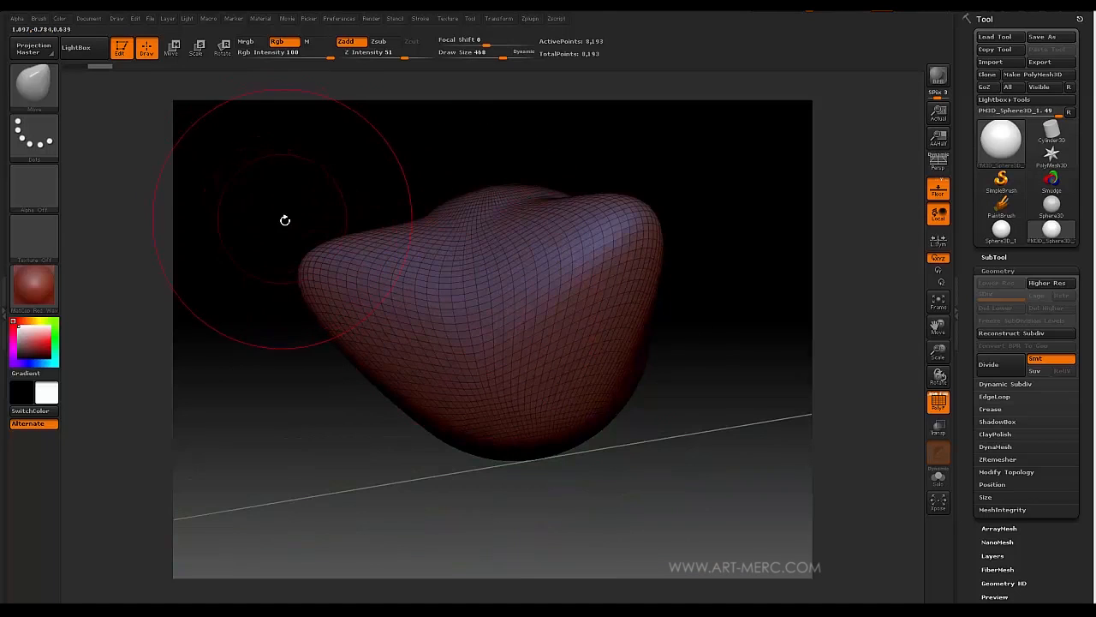
key("ctrl+z")
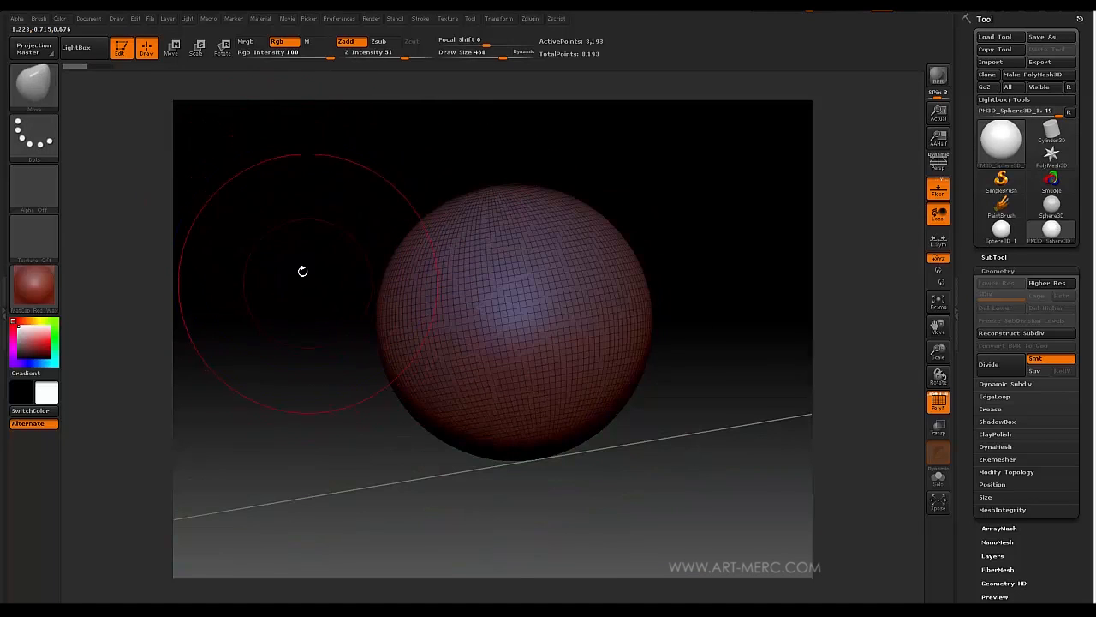
- Pull two large symmetrical lobes upward from the sphere with the Move brush, leaving a deep valley between them
mouse_move(302, 271)
left_mouse_down()
mouse_move(306, 306)
mouse_move(320, 299)
mouse_move(316, 323)
mouse_move(330, 301)
mouse_move(367, 392)
mouse_move(480, 176)
left_mouse_up()
mouse_move(311, 213)
left_mouse_down("shift")
mouse_move(309, 242)
mouse_move(360, 162)
mouse_move(338, 286)
mouse_move(344, 318)
mouse_move(336, 314)
left_mouse_up("shift")
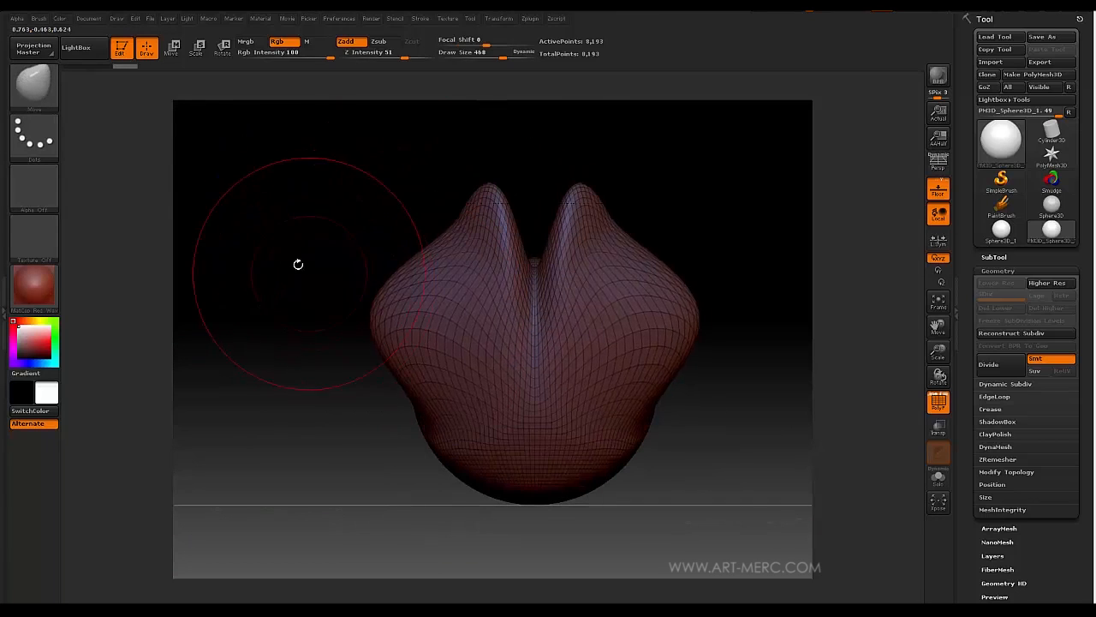
mouse_move(298, 264)
left_mouse_down()
mouse_move(274, 225)
mouse_move(289, 203)
mouse_move(295, 210)
left_mouse_up()
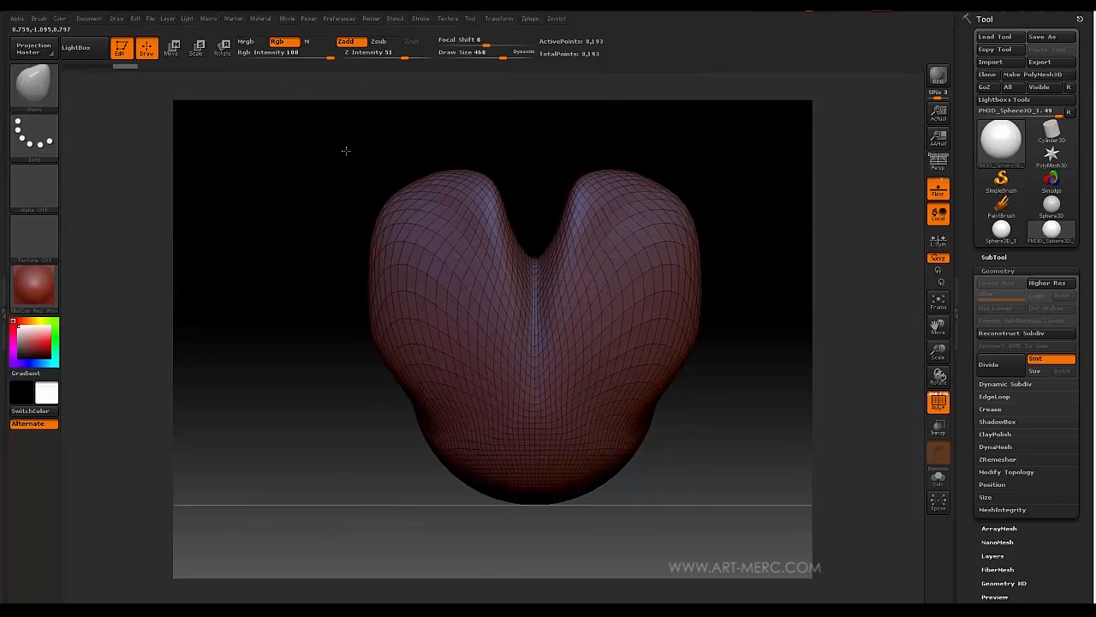
mouse_move(343, 152)
left_mouse_down()
mouse_move(360, 232)
mouse_move(577, 326)
mouse_move(558, 312)
mouse_move(533, 254)
mouse_move(531, 329)
mouse_move(546, 394)
left_mouse_up()
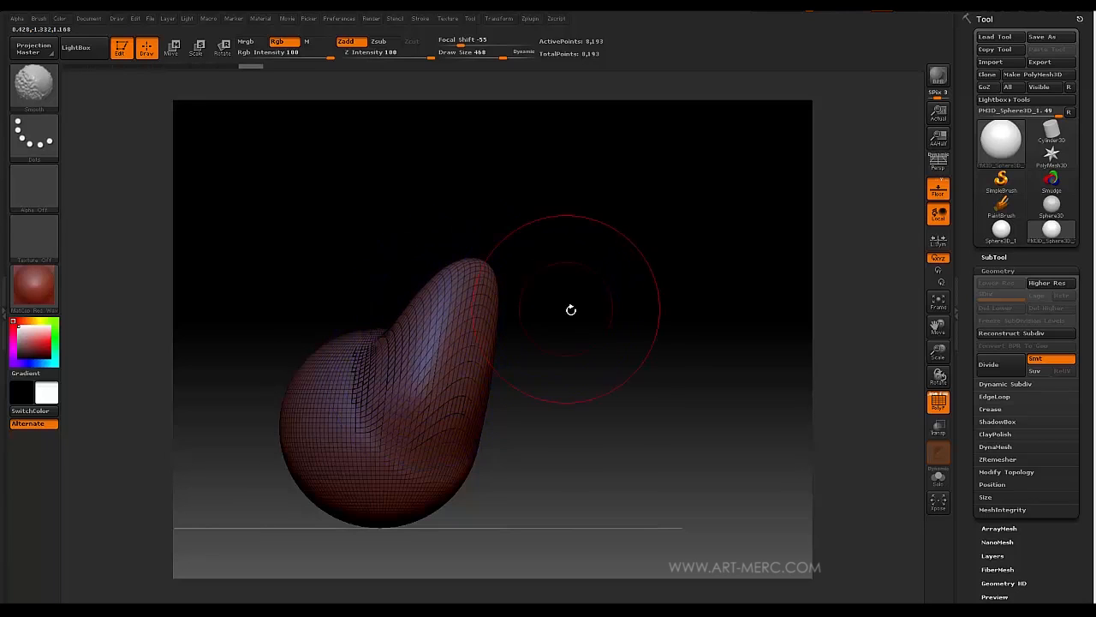
- Soften the two lobes with the Smooth brush and inspect the form from the side
left_click_drag(572, 310, 496, 321, "shift")
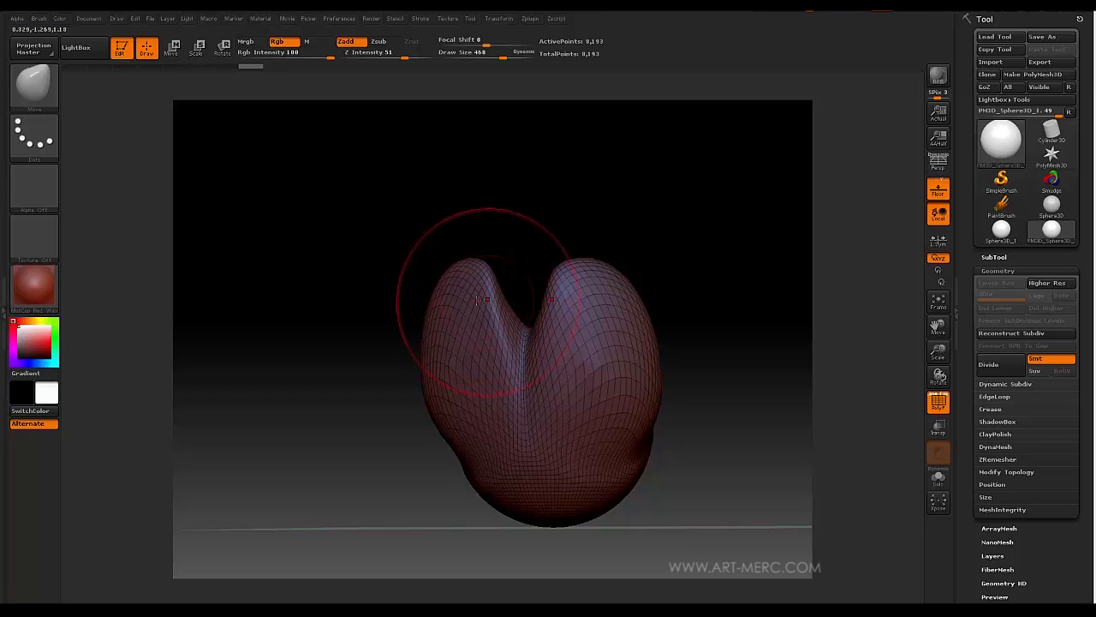
key("shift")
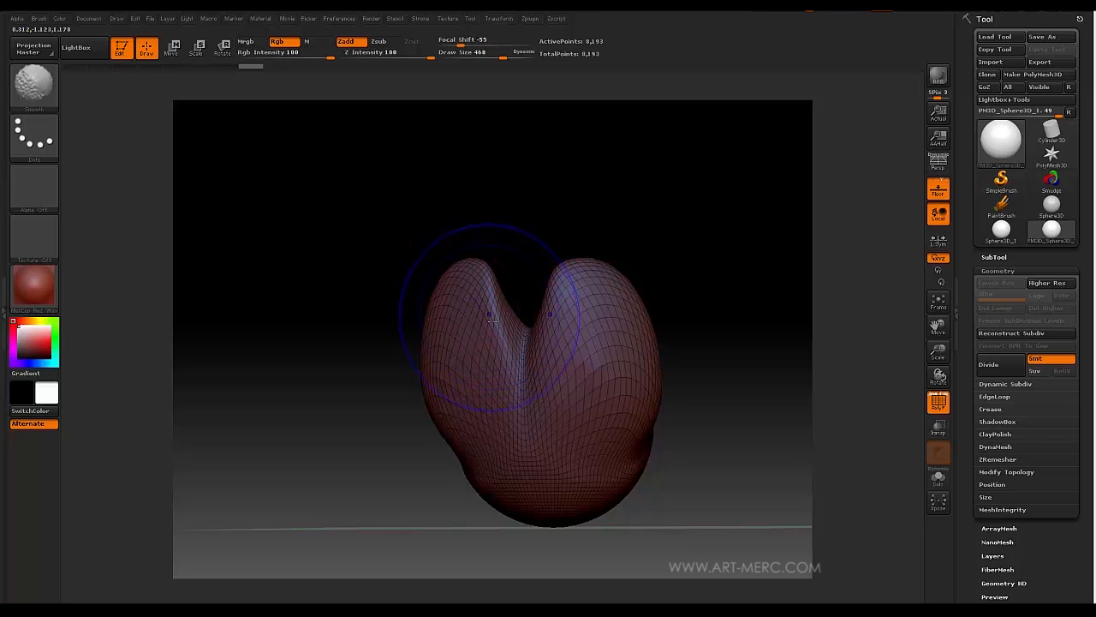
mouse_move(491, 319)
left_mouse_down("shift")
mouse_move(473, 301)
mouse_move(435, 371)
left_mouse_up("shift")
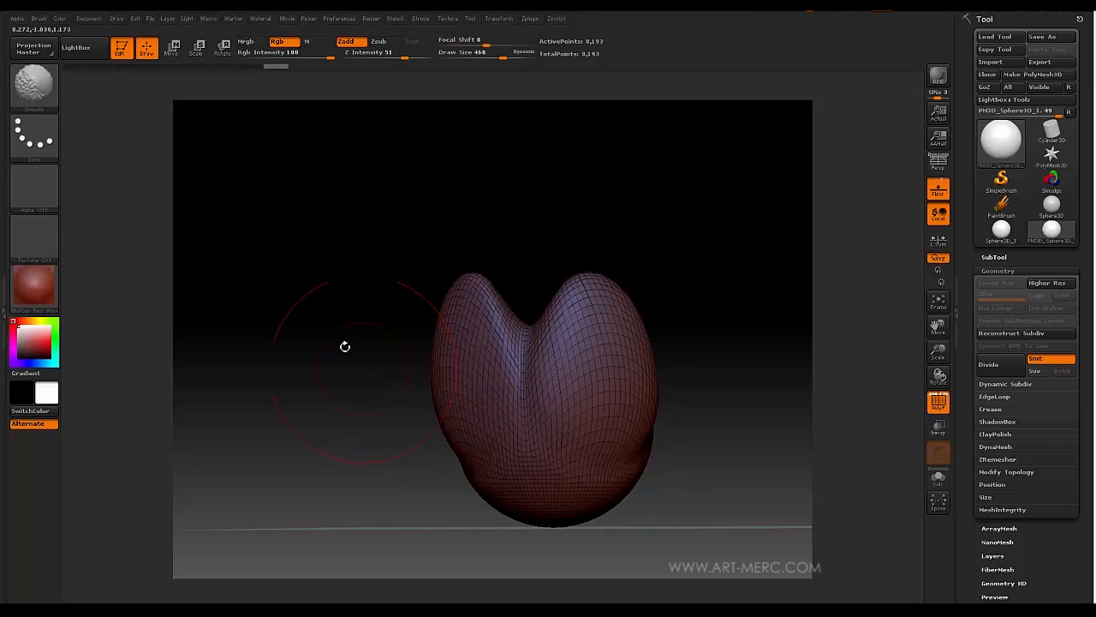
mouse_move(345, 346)
left_mouse_down()
mouse_move(483, 311)
mouse_move(445, 282)
mouse_move(309, 240)
mouse_move(355, 226)
mouse_move(326, 279)
mouse_move(348, 249)
left_mouse_up()
key("shift")
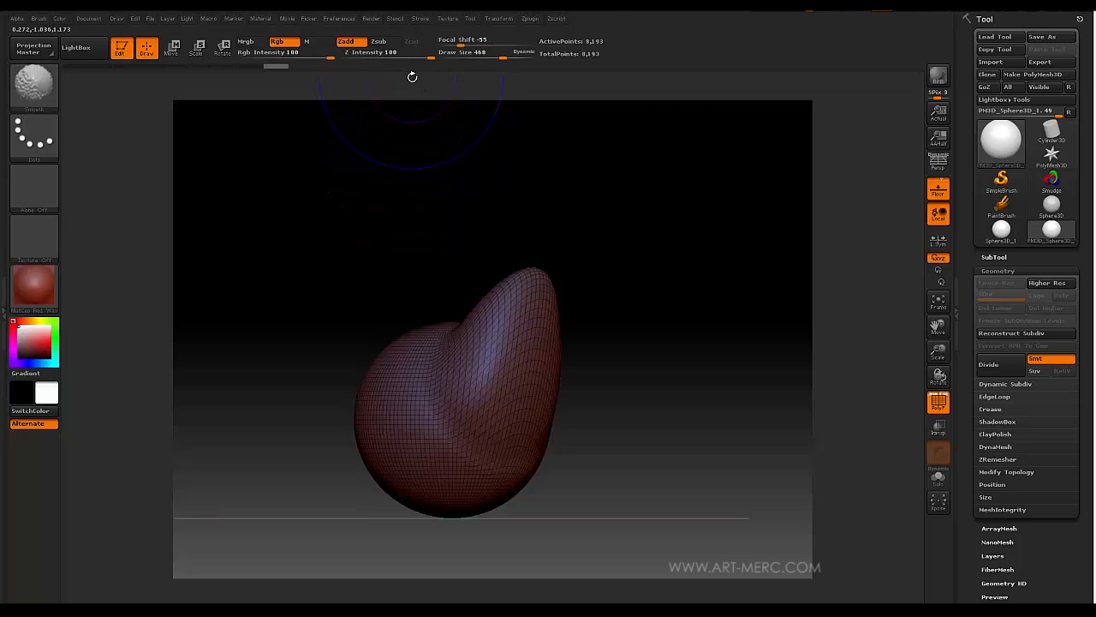
- Compare the Move and Smooth brush settings, and smooth the side of the two-lobed form
key("shift")
key("shift")
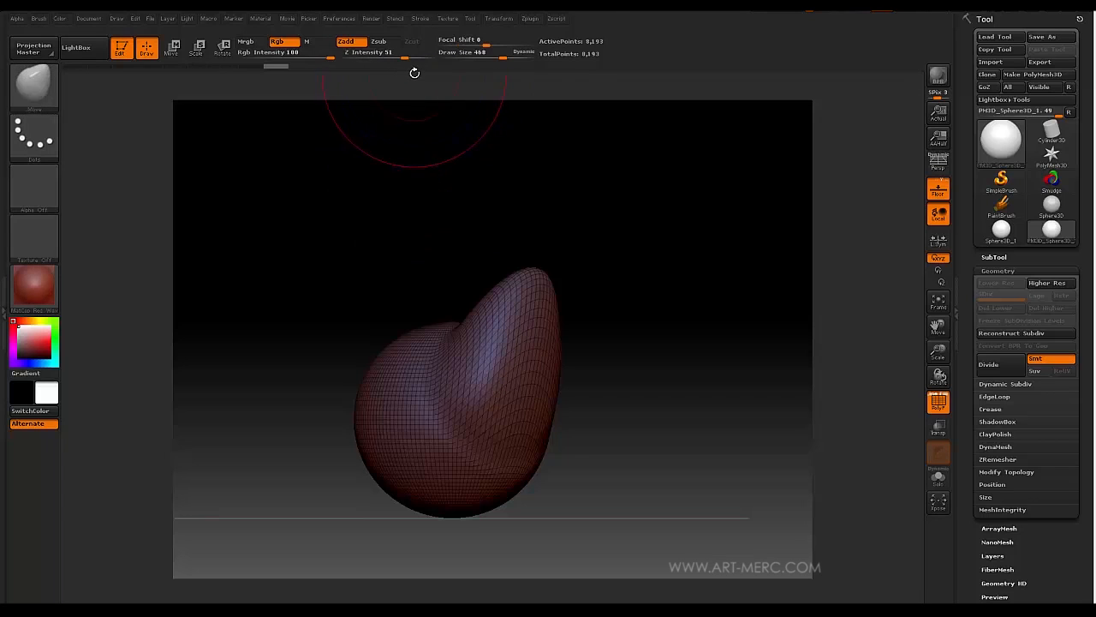
left_click_drag(384, 255, 332, 225, "alt")
mouse_move(333, 187)
left_mouse_down("alt")
mouse_move(347, 198)
mouse_move(349, 277)
mouse_move(362, 203)
mouse_move(399, 208)
mouse_move(377, 245)
mouse_move(393, 218)
mouse_move(384, 213)
mouse_move(419, 186)
mouse_move(405, 160)
mouse_move(411, 222)
mouse_move(414, 196)
mouse_move(405, 239)
mouse_move(416, 181)
mouse_move(389, 204)
mouse_move(405, 210)
mouse_move(420, 166)
mouse_move(369, 177)
mouse_move(451, 137)
mouse_move(454, 146)
left_mouse_up("alt")
mouse_move(427, 397)
left_mouse_down("shift")
mouse_move(416, 411)
mouse_move(416, 338)
left_mouse_up("shift")
mouse_move(337, 300)
left_mouse_down("alt")
mouse_move(338, 286)
mouse_move(397, 253)
mouse_move(426, 328)
left_mouse_up("alt")
mouse_move(349, 190)
left_mouse_down("alt")
mouse_move(413, 238)
mouse_move(396, 100)
left_mouse_up("alt")
- Set the Move brush's Z Intensity to about 30 and pull the two lobes farther outward
left_click_drag(402, 53, 386, 53)
left_click_drag(368, 191, 412, 220)
mouse_move(571, 258)
left_mouse_down()
mouse_move(663, 117)
mouse_move(792, 59)
left_mouse_up()
left_click_drag(656, 153, 600, 273, "alt")
left_click_drag(386, 53, 394, 51)
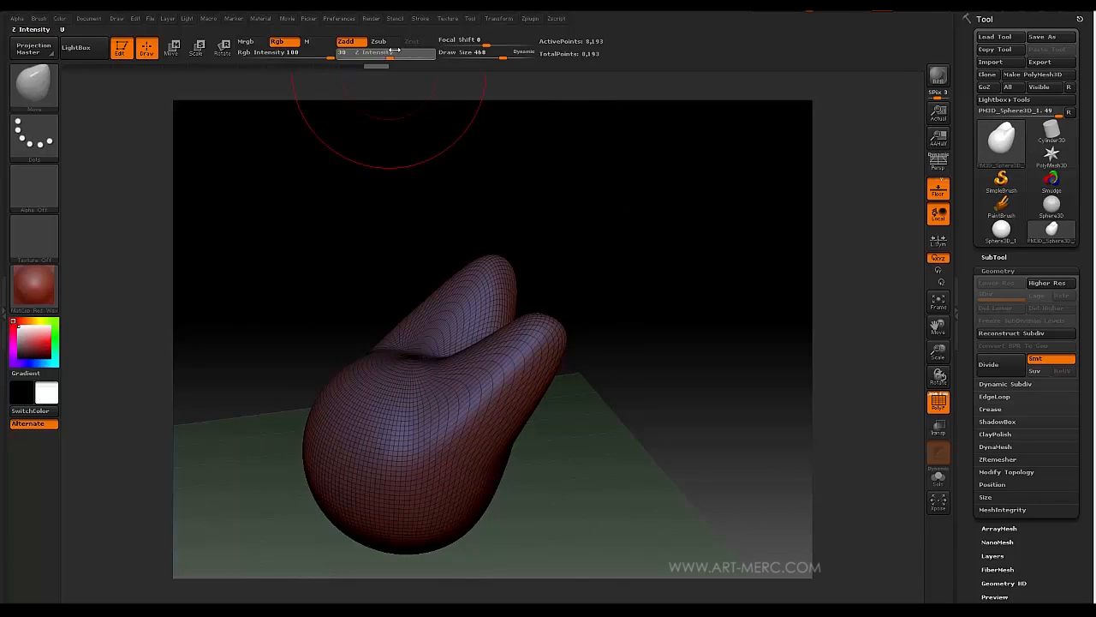
- Test the Smooth brush on the lobes at Z Intensity 100, and soften them more gently at Z Intensity 29
key("shift")
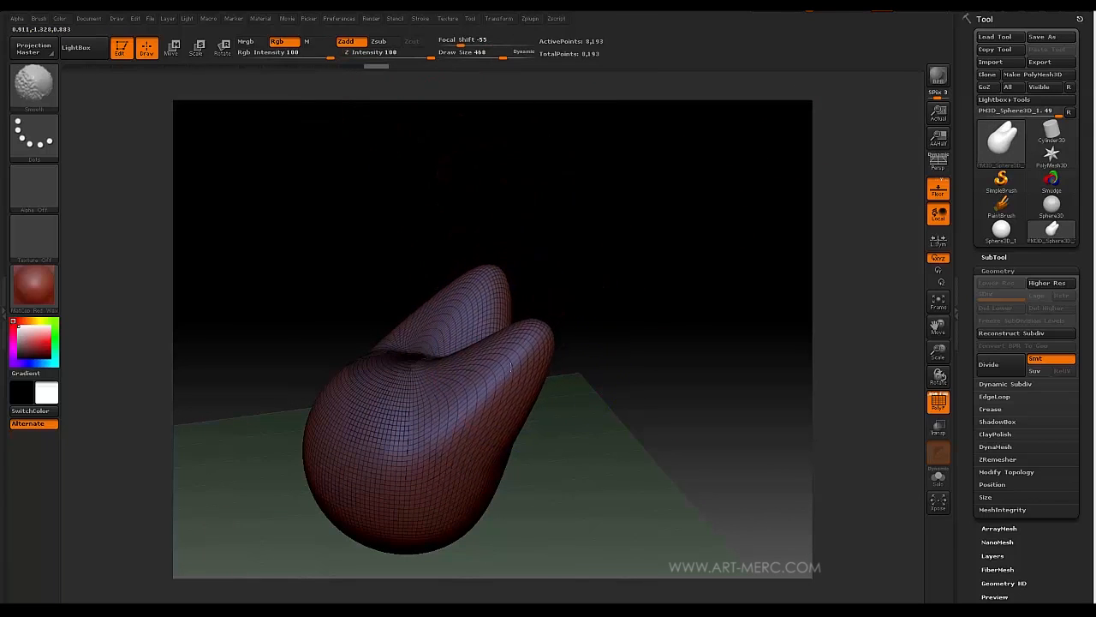
left_click_drag(501, 362, 506, 363, "shift")
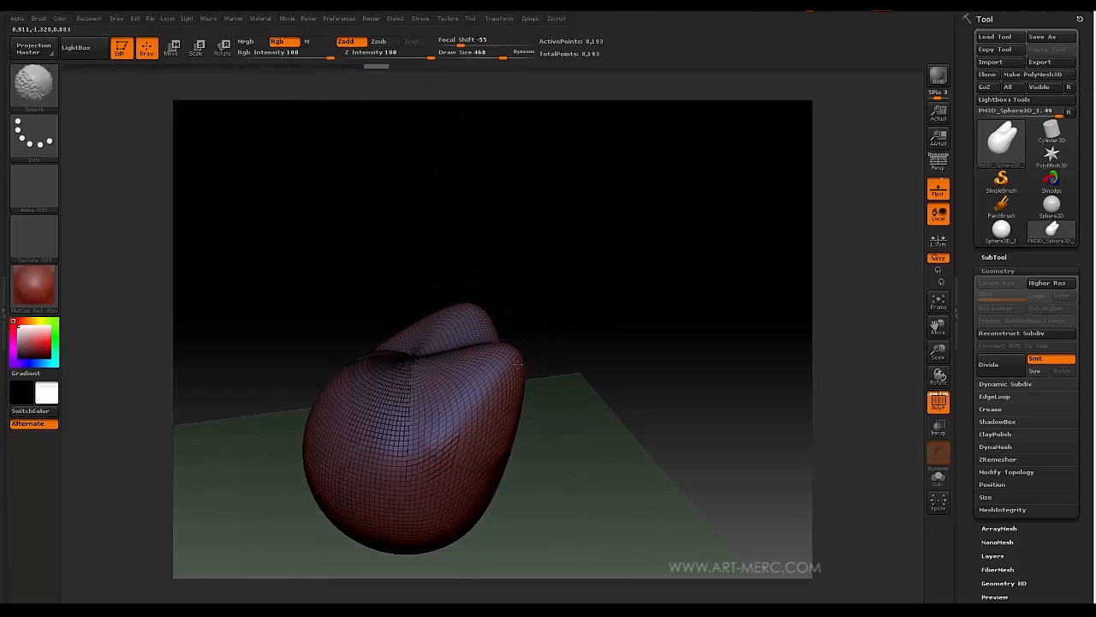
mouse_move(385, 244)
left_mouse_down()
mouse_move(416, 237)
mouse_move(405, 256)
mouse_move(411, 154)
left_mouse_up()
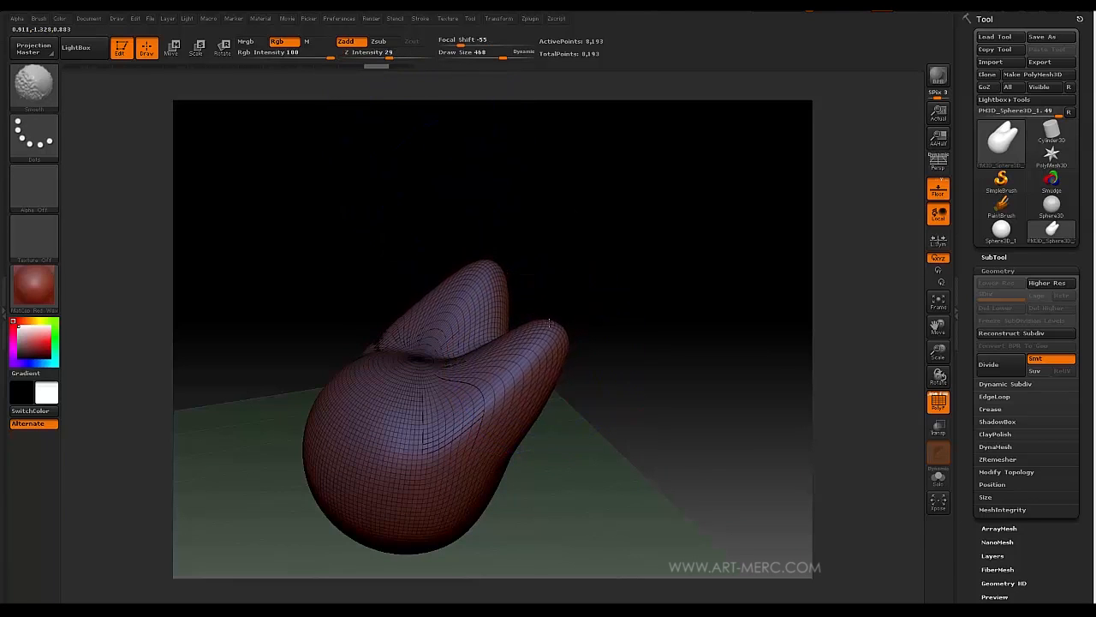
mouse_move(597, 287)
left_mouse_down()
mouse_move(507, 251)
mouse_move(470, 177)
mouse_move(442, 277)
mouse_move(481, 247)
left_mouse_up()
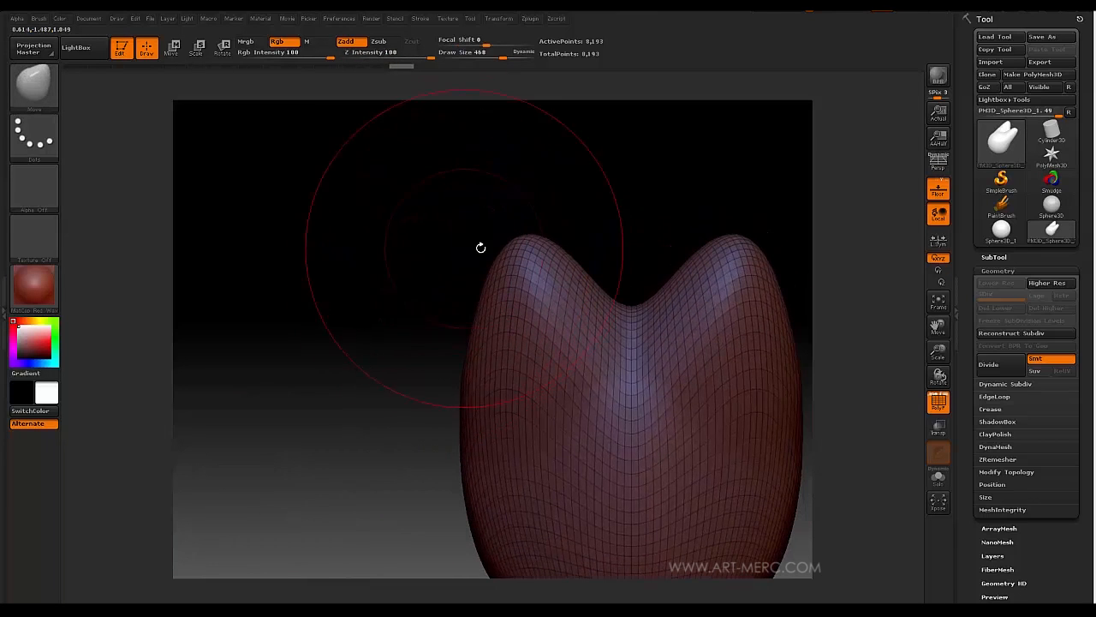
left_click_drag(554, 277, 476, 259, "shift")
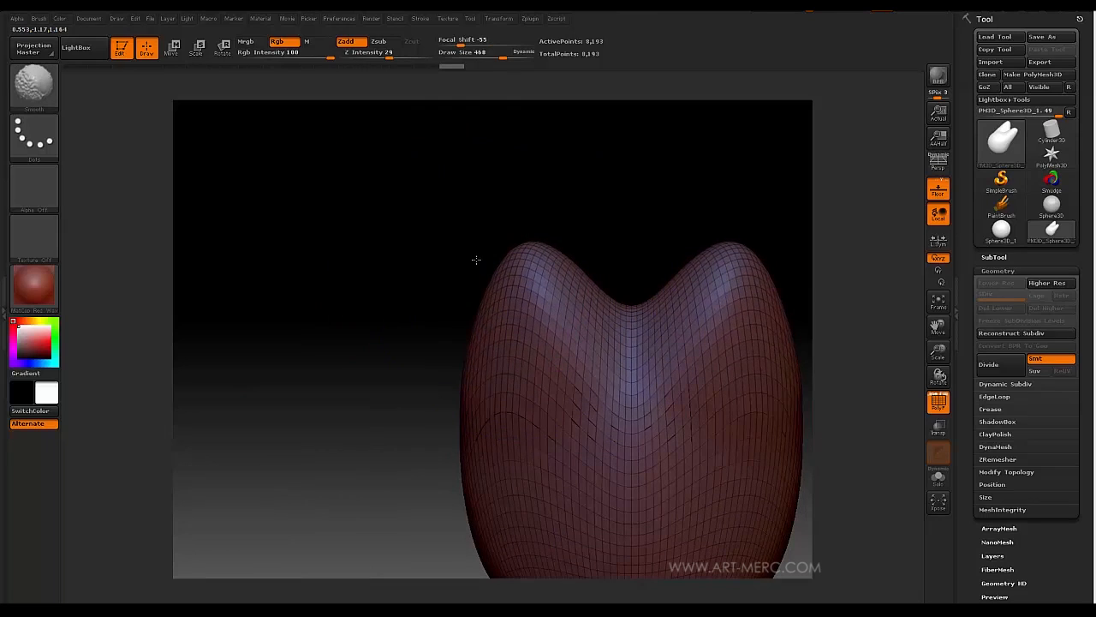
mouse_move(422, 330)
left_mouse_down()
mouse_move(436, 206)
mouse_move(380, 184)
mouse_move(460, 284)
left_mouse_up()
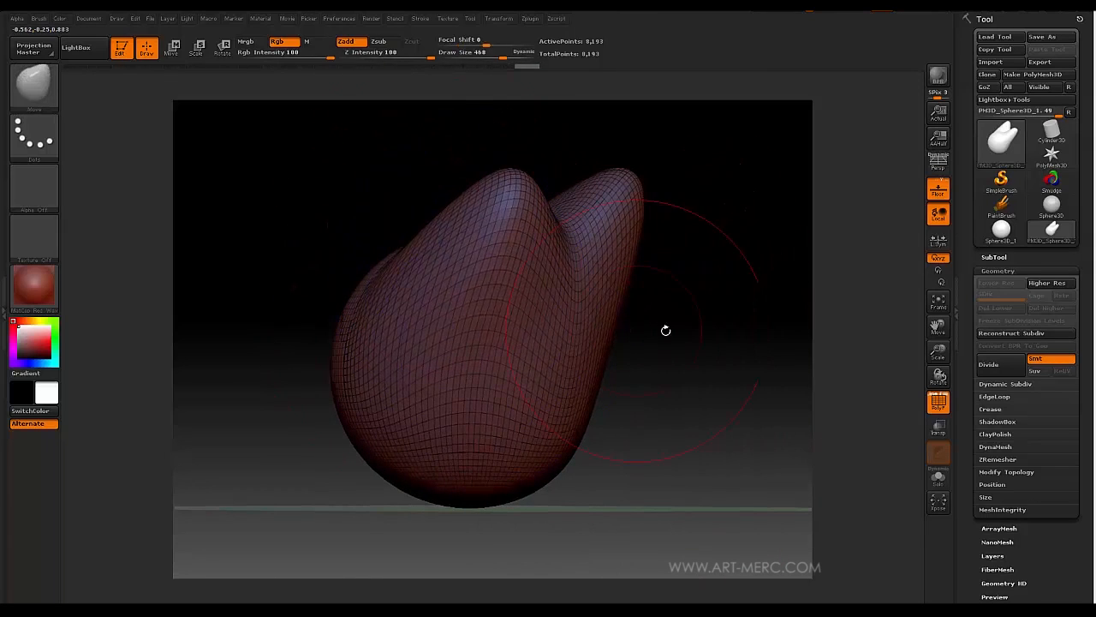
- Set the draw size to 854, reshape the body with the Move brush, and smooth the hollow between the lobes
mouse_move(666, 330)
left_mouse_down()
mouse_move(691, 330)
mouse_move(674, 228)
left_mouse_up()
mouse_move(624, 337)
left_mouse_down()
mouse_move(678, 335)
mouse_move(404, 248)
mouse_move(477, 191)
mouse_move(408, 168)
mouse_move(424, 247)
left_mouse_up()
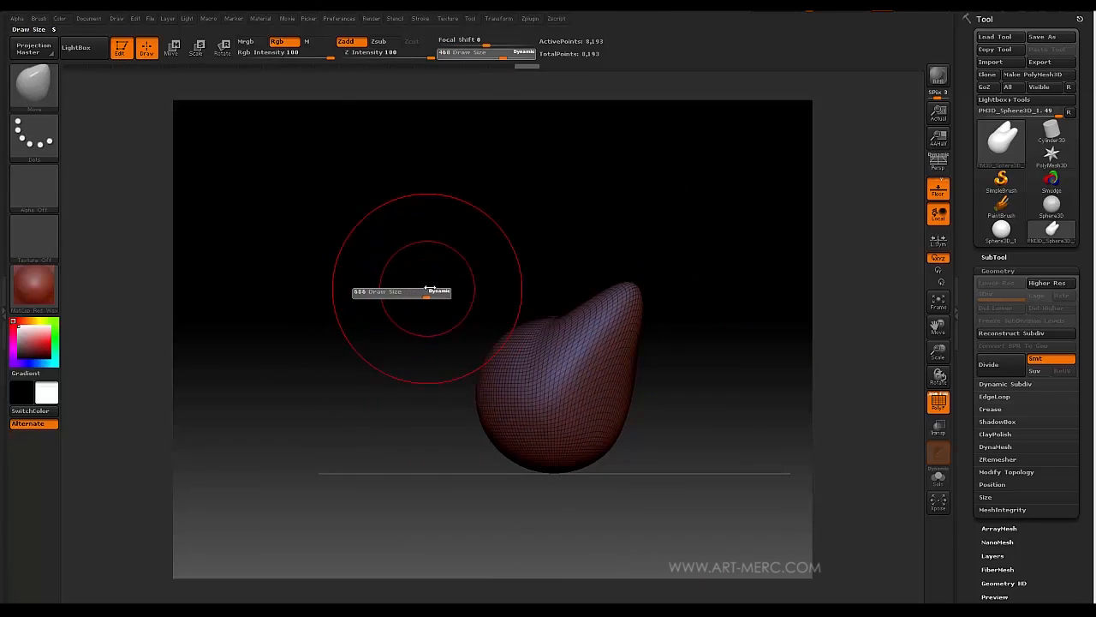
left_click_drag(441, 286, 446, 286)
mouse_move(526, 338)
left_mouse_down()
mouse_move(548, 362)
mouse_move(445, 343)
mouse_move(282, 274)
mouse_move(346, 333)
mouse_move(362, 240)
mouse_move(363, 339)
mouse_move(363, 311)
mouse_move(391, 294)
mouse_move(382, 291)
mouse_move(410, 321)
left_mouse_up()
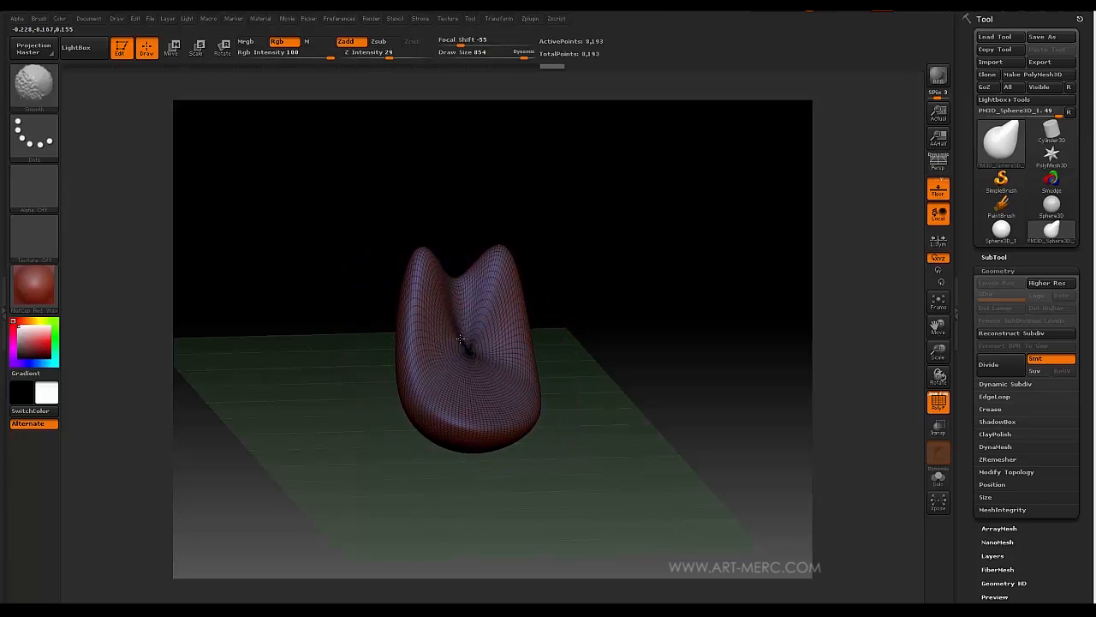
mouse_move(469, 345)
left_mouse_down()
mouse_move(262, 220)
mouse_move(362, 284)
mouse_move(440, 199)
mouse_move(392, 284)
mouse_move(367, 208)
mouse_move(421, 223)
mouse_move(413, 241)
mouse_move(379, 235)
mouse_move(386, 225)
mouse_move(371, 311)
mouse_move(391, 257)
left_mouse_up()
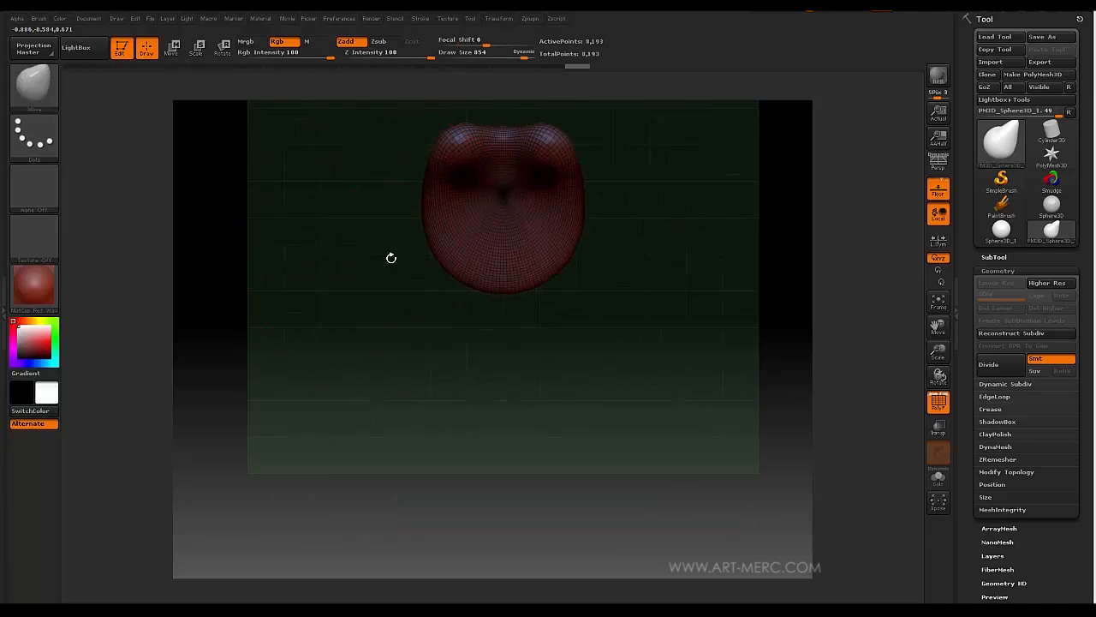
- Stretch the front of the form into a long tapered extension with the Move brush
left_click_drag(482, 283, 469, 471)
mouse_move(382, 340)
left_mouse_down()
mouse_move(333, 314)
mouse_move(423, 179)
mouse_move(403, 174)
left_mouse_up()
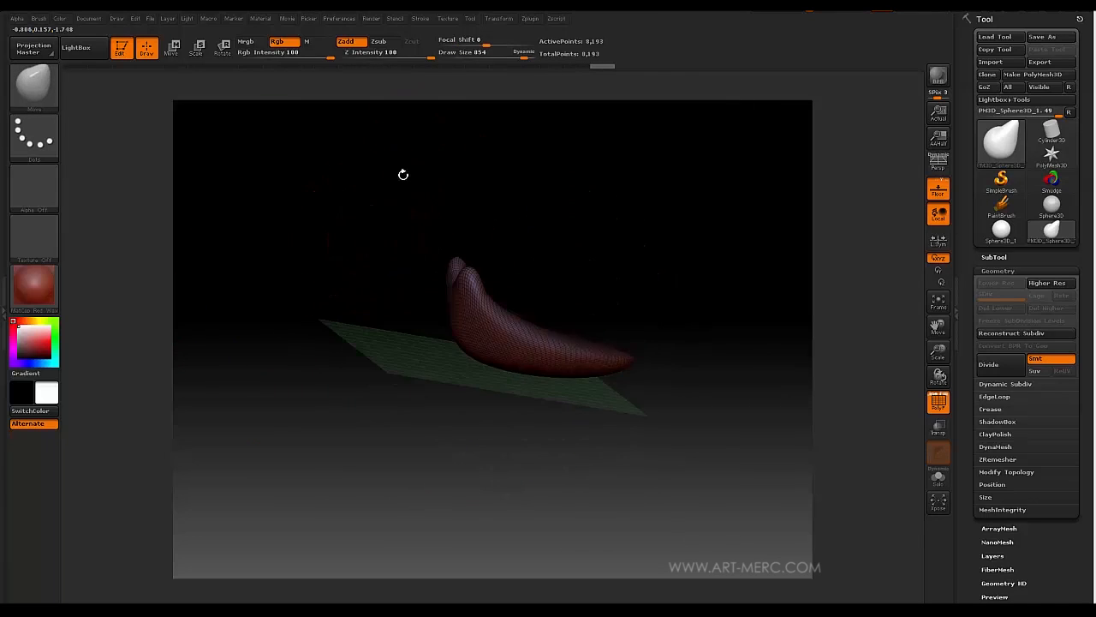
left_click_drag(368, 237, 400, 195, "alt")
left_click_drag(396, 269, 394, 374, "alt")
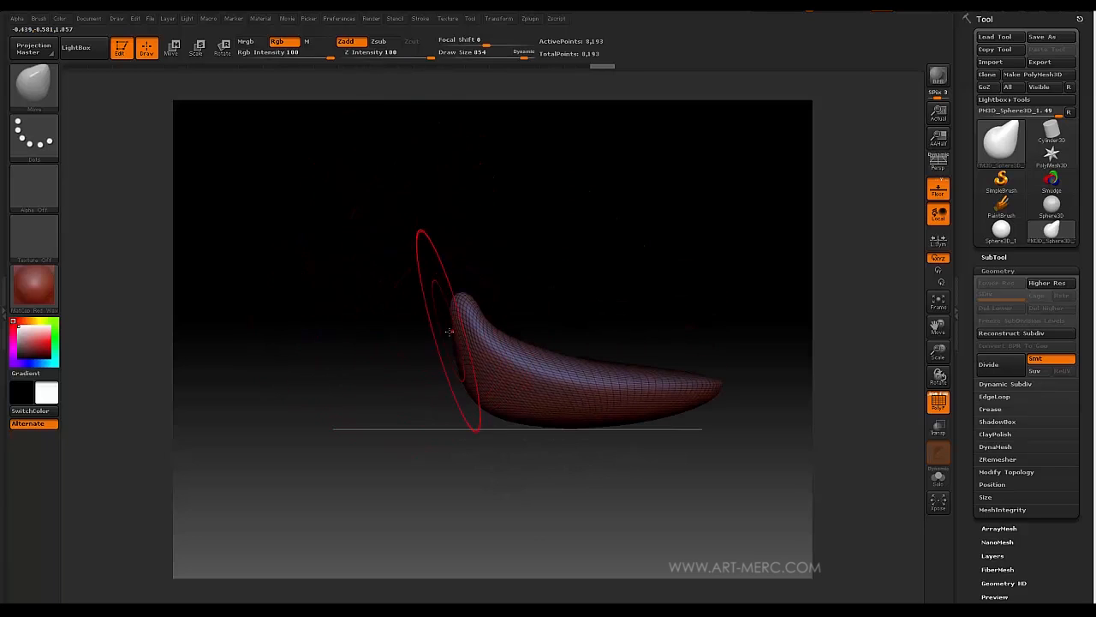
- Pull the rear of the form into a boot-like shape with the Move brush, and soften it with the Smooth brush
mouse_move(454, 330)
left_mouse_down()
mouse_move(366, 258)
mouse_move(406, 252)
mouse_move(364, 257)
mouse_move(391, 257)
mouse_move(438, 329)
left_mouse_up()
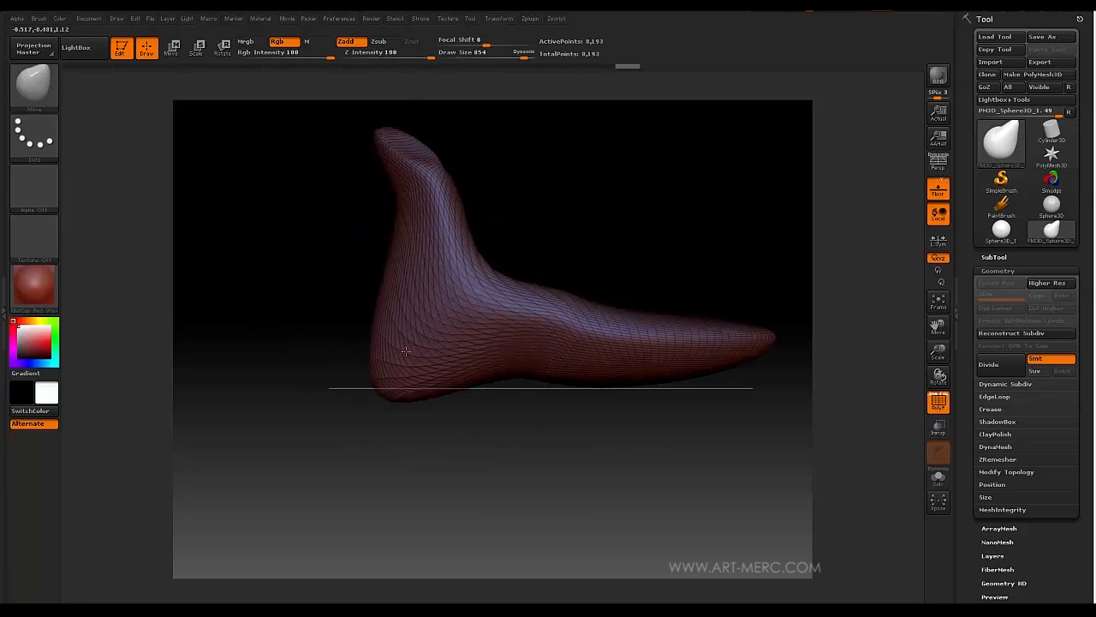
left_click_drag(492, 405, 420, 238)
left_click_drag(428, 138, 493, 318)
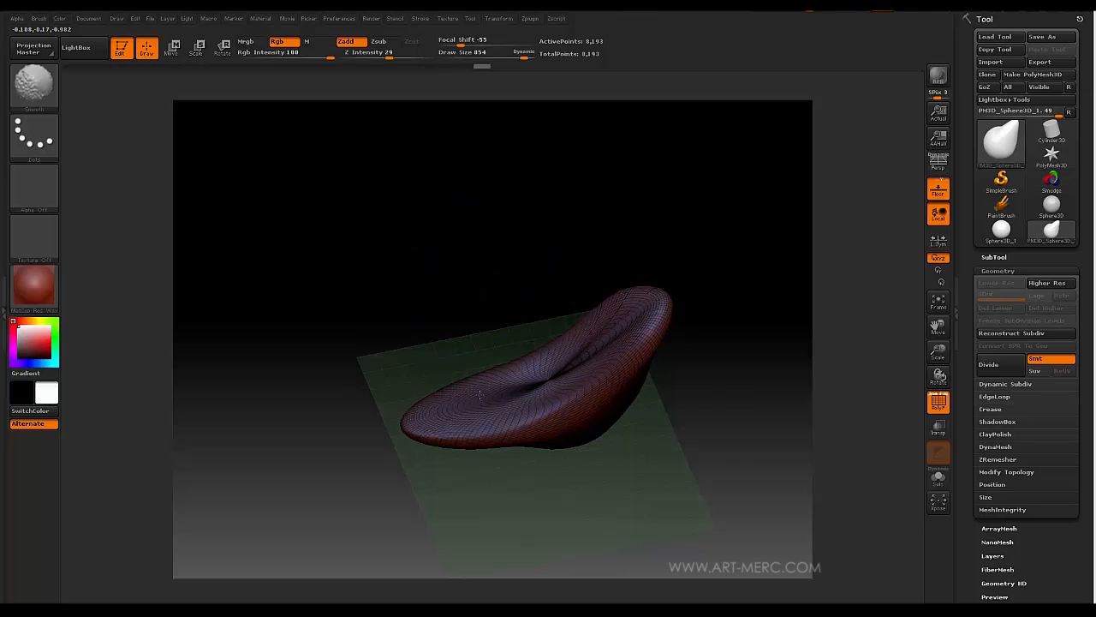
mouse_move(480, 395)
left_mouse_down()
mouse_move(446, 228)
mouse_move(490, 176)
left_mouse_up()
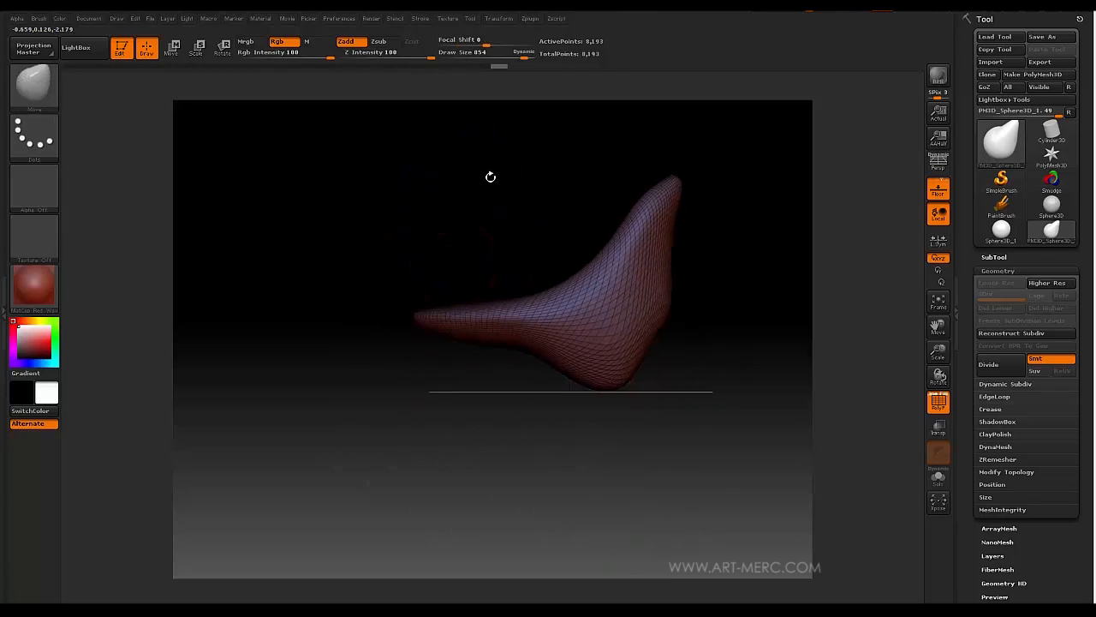
- Examine the stretched form and its polygon wireframe from all sides, both close up and from far away
left_click_drag(451, 255, 536, 215)
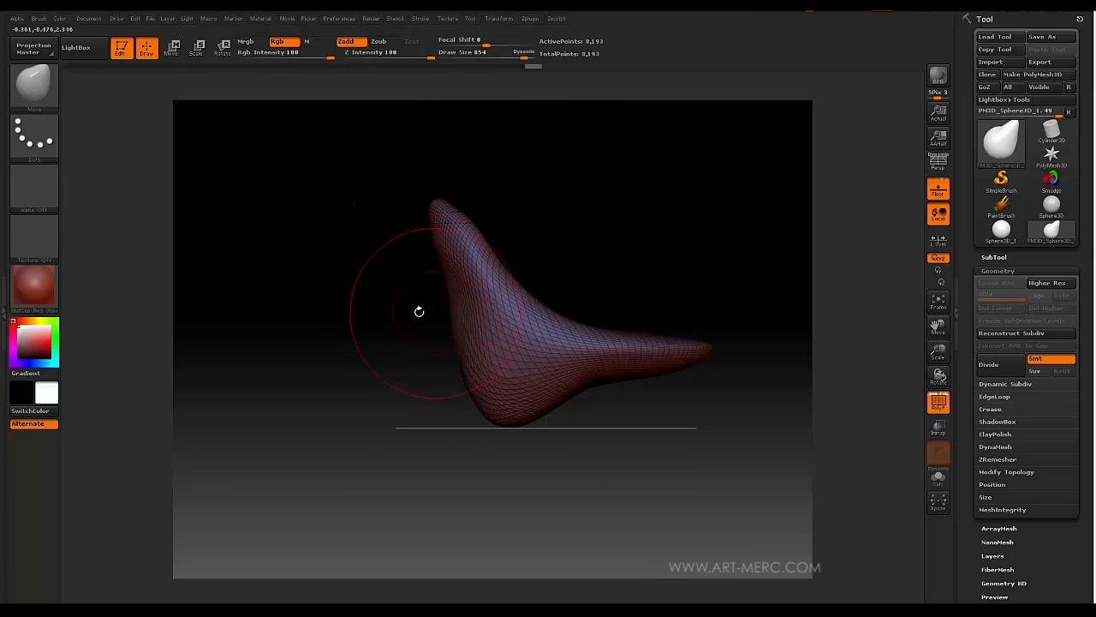
left_click_drag(419, 311, 543, 156)
left_click_drag(557, 200, 641, 272)
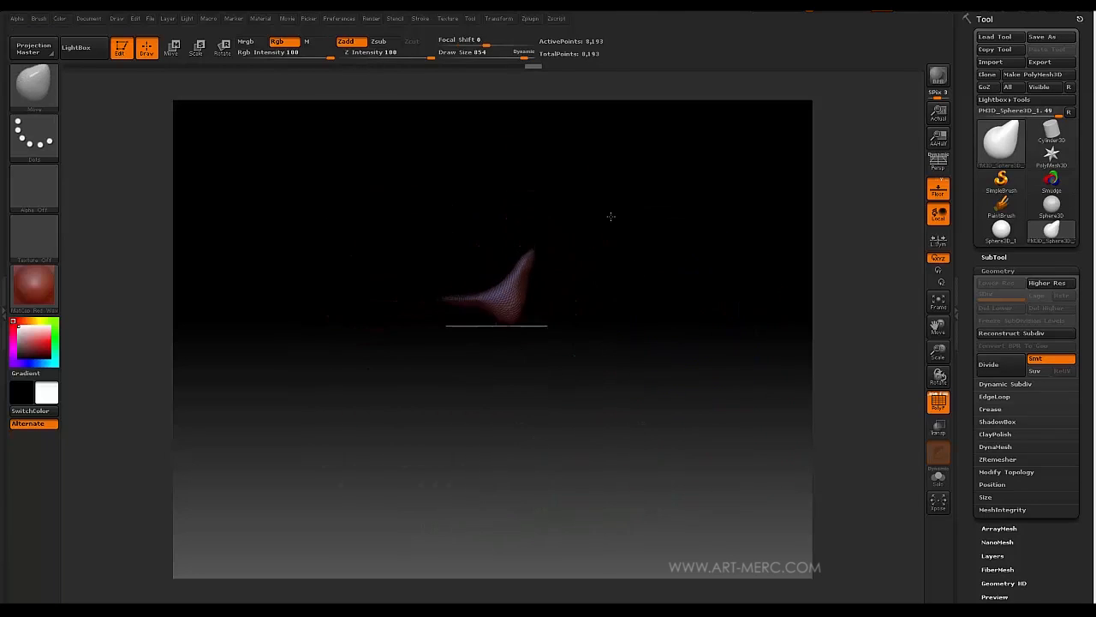
left_click_drag(606, 304, 554, 181, "alt")
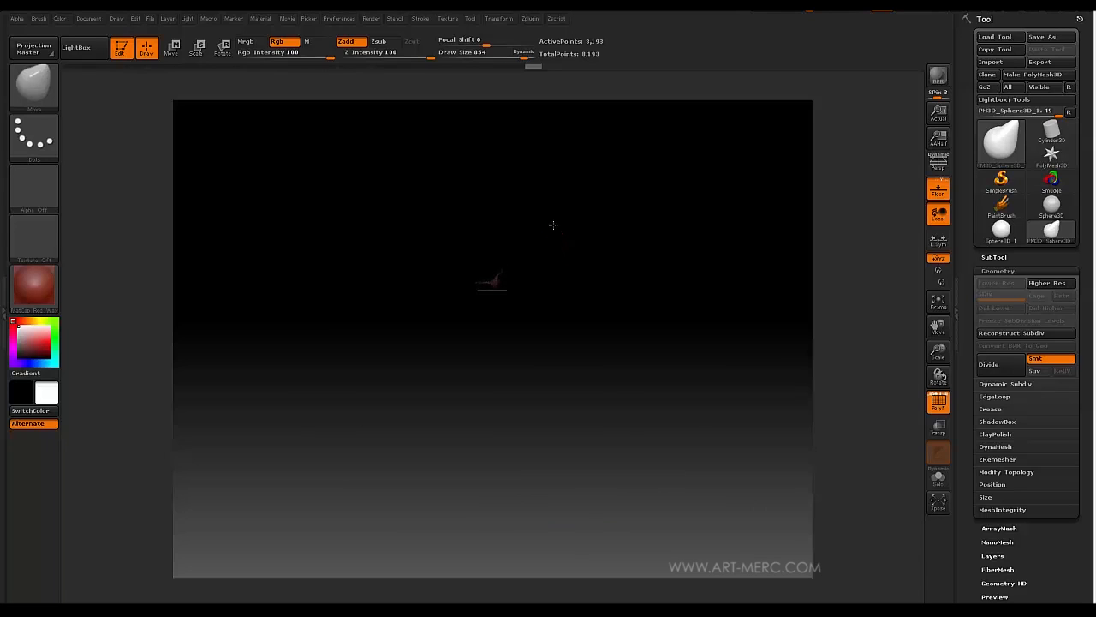
mouse_move(594, 267)
left_mouse_down()
mouse_move(639, 372)
mouse_move(683, 343)
mouse_move(665, 306)
mouse_move(674, 364)
mouse_move(621, 358)
mouse_move(479, 252)
mouse_move(470, 269)
mouse_move(482, 284)
mouse_move(472, 235)
mouse_move(592, 286)
mouse_move(601, 235)
mouse_move(611, 274)
mouse_move(661, 293)
mouse_move(651, 303)
mouse_move(671, 398)
mouse_move(686, 360)
mouse_move(646, 314)
mouse_move(559, 298)
mouse_move(514, 276)
mouse_move(477, 257)
mouse_move(468, 226)
mouse_move(384, 222)
mouse_move(616, 366)
left_mouse_up()
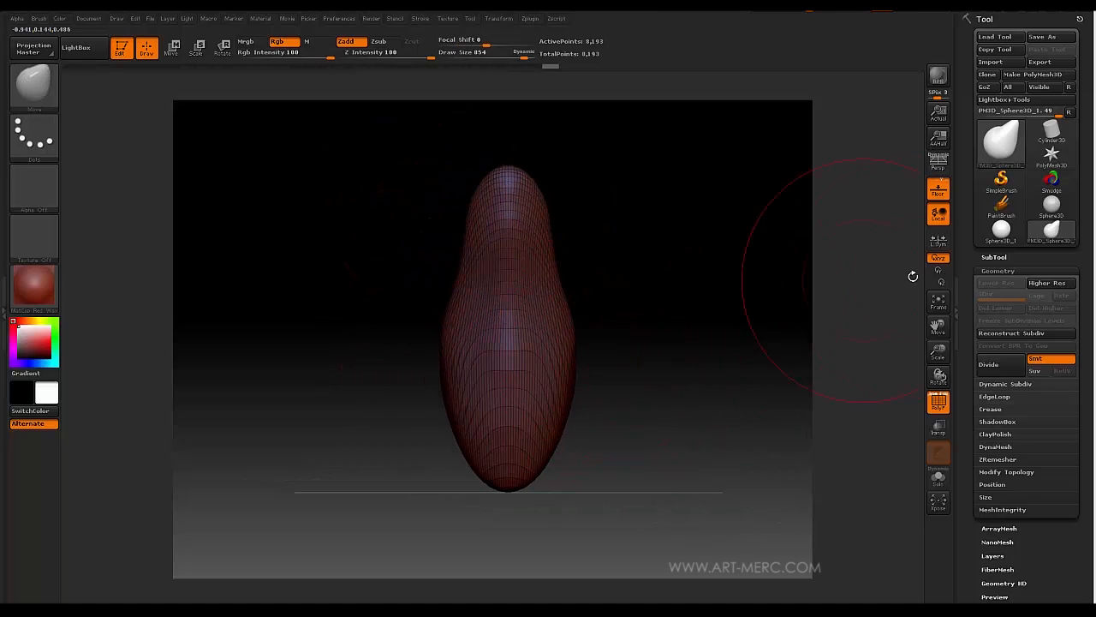
left_click_drag(402, 249, 540, 348)
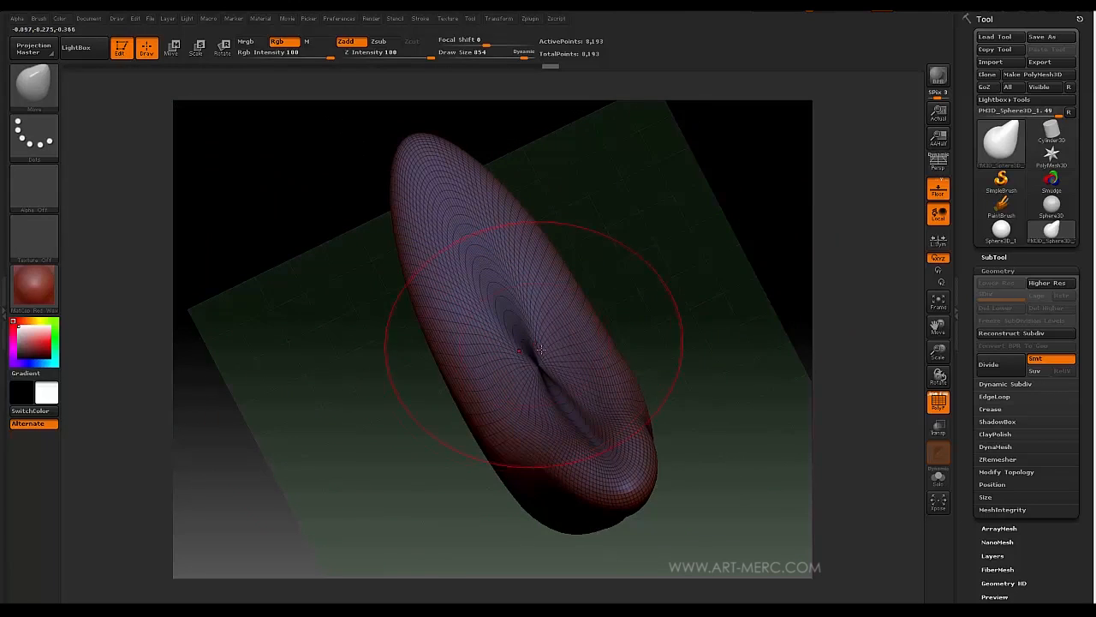
left_click_drag(407, 452, 398, 230)
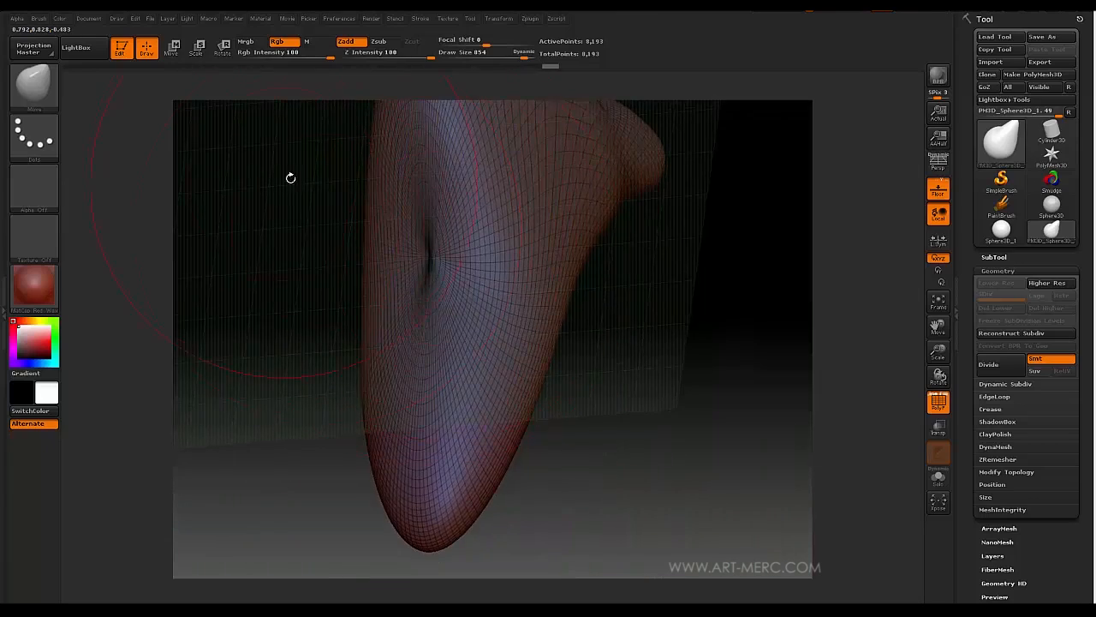
mouse_move(291, 178)
left_mouse_down()
mouse_move(367, 416)
mouse_move(409, 458)
mouse_move(424, 441)
mouse_move(386, 245)
mouse_move(372, 274)
mouse_move(392, 156)
mouse_move(403, 148)
mouse_move(424, 229)
left_mouse_up()
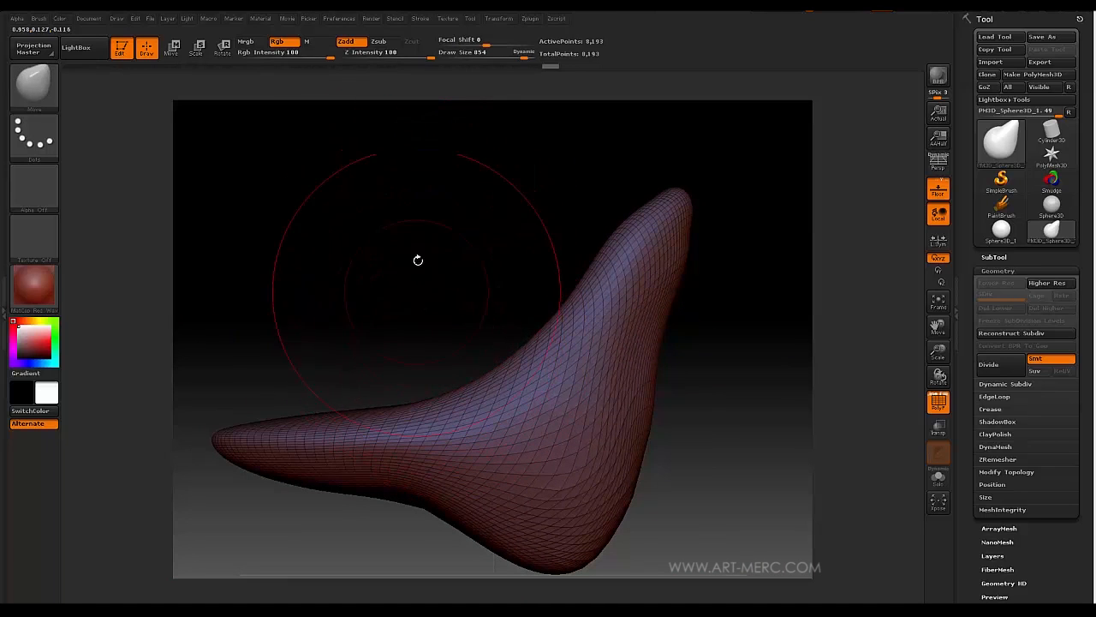
mouse_move(419, 257)
left_mouse_down()
mouse_move(323, 272)
mouse_move(450, 282)
mouse_move(370, 274)
mouse_move(404, 269)
mouse_move(411, 225)
mouse_move(420, 429)
mouse_move(435, 357)
mouse_move(421, 210)
mouse_move(433, 228)
mouse_move(431, 323)
mouse_move(420, 316)
left_mouse_up()
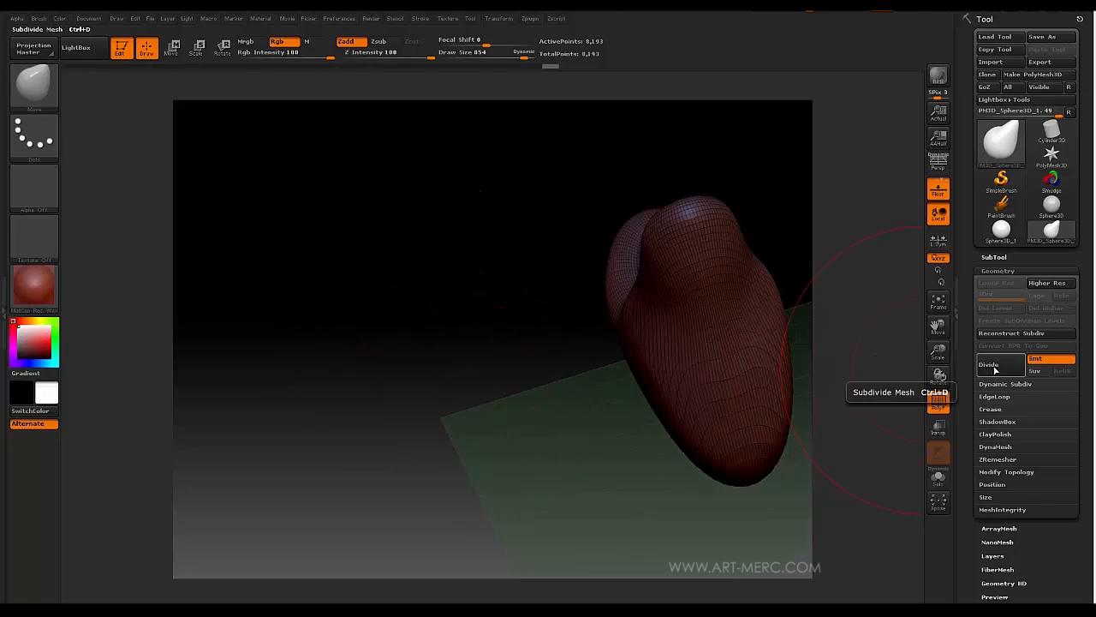
- Subdivide the mesh once and hide the polygon wireframe
left_click(990, 364)
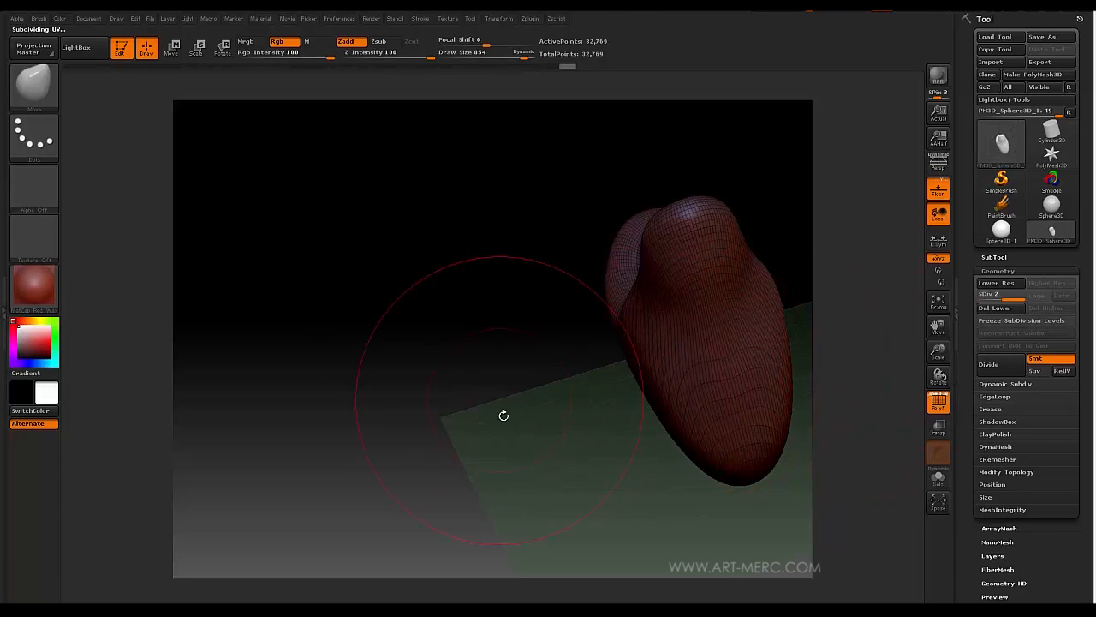
key("shift+f")
mouse_move(453, 385)
left_mouse_down()
mouse_move(513, 326)
mouse_move(458, 264)
mouse_move(416, 249)
mouse_move(446, 252)
mouse_move(444, 216)
mouse_move(454, 274)
mouse_move(411, 287)
left_mouse_up()
left_click_drag(495, 295, 519, 308, "shift")
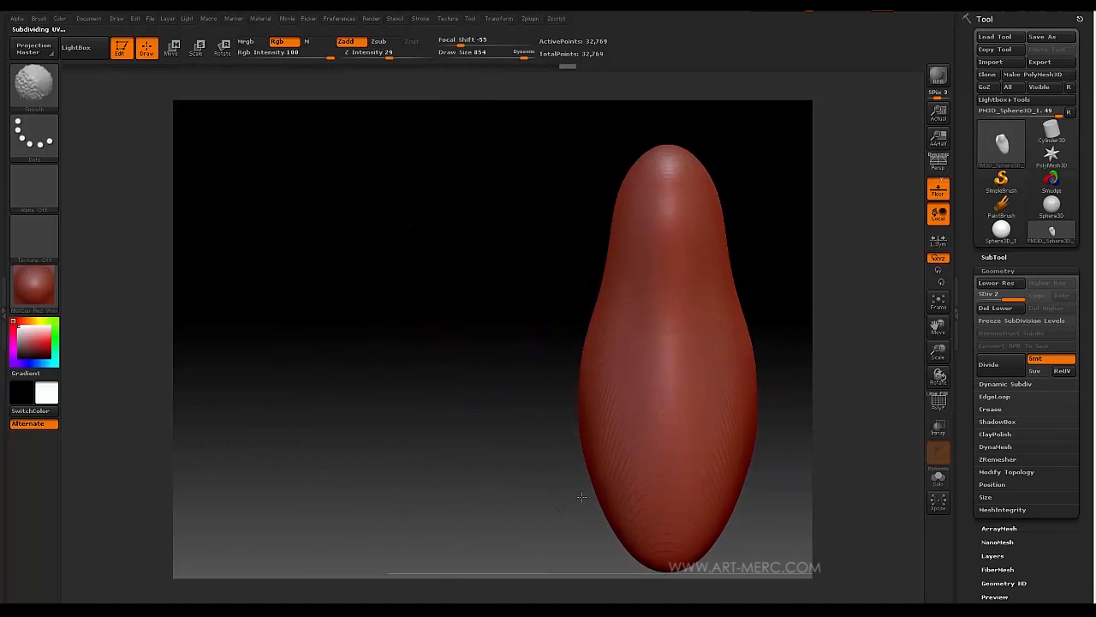
- Smooth the pinched crease on the subdivided form with the Smooth brush
left_click_drag(581, 497, 536, 450)
left_click_drag(403, 411, 421, 501)
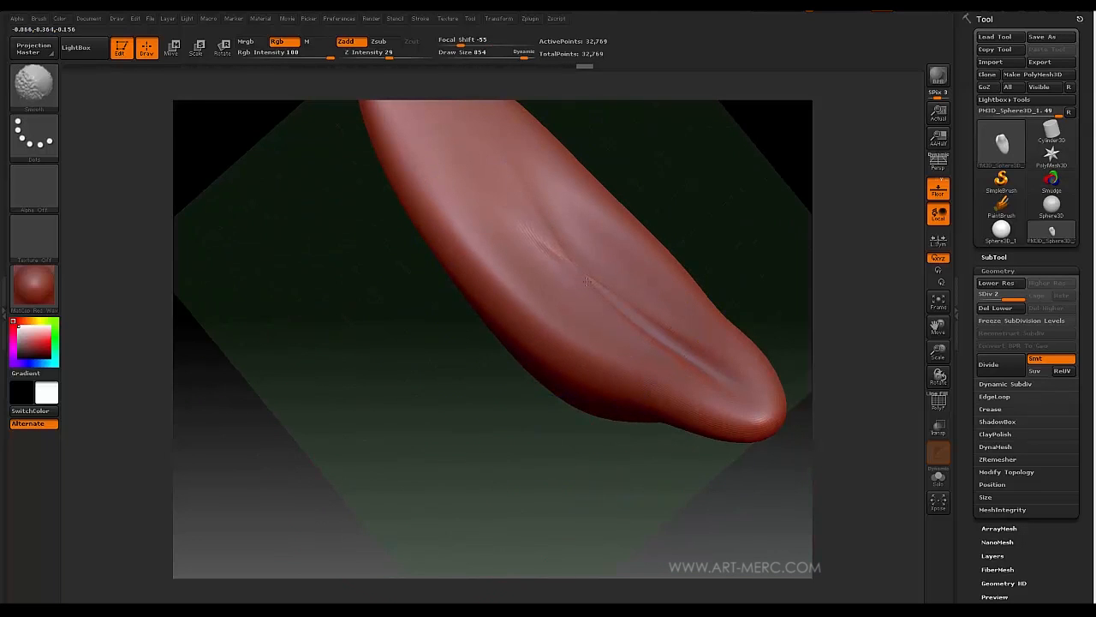
mouse_move(403, 318)
left_mouse_down("alt")
mouse_move(426, 408)
mouse_move(394, 262)
mouse_move(401, 371)
mouse_move(389, 364)
mouse_move(360, 194)
mouse_move(354, 215)
mouse_move(466, 253)
left_mouse_up("alt")
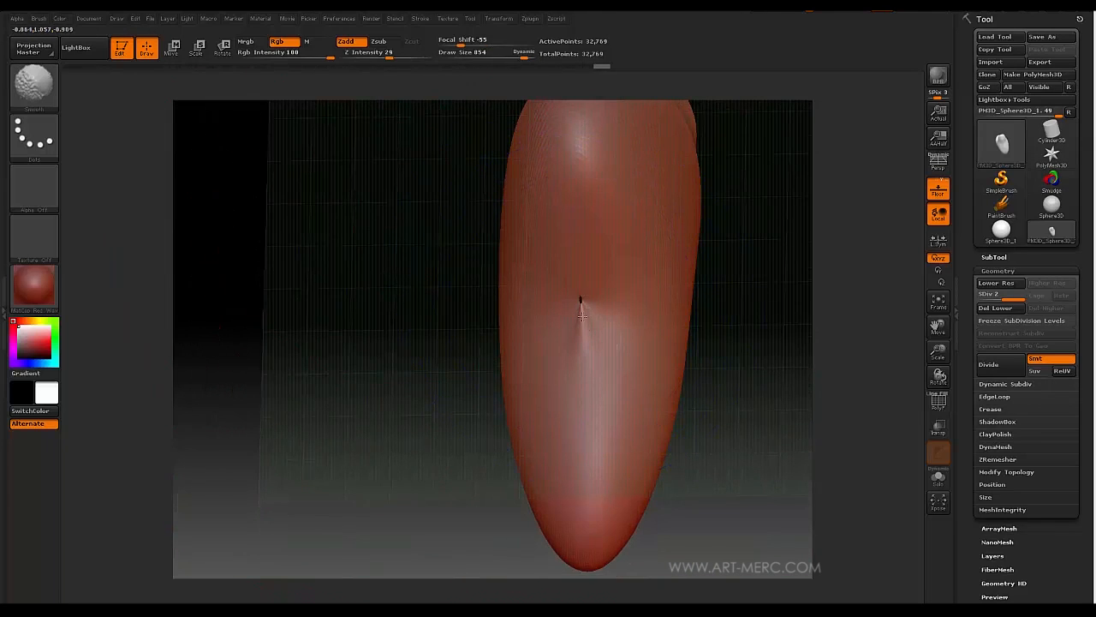
mouse_move(557, 356)
left_mouse_down()
mouse_move(428, 299)
mouse_move(443, 362)
mouse_move(423, 294)
mouse_move(420, 306)
left_mouse_up()
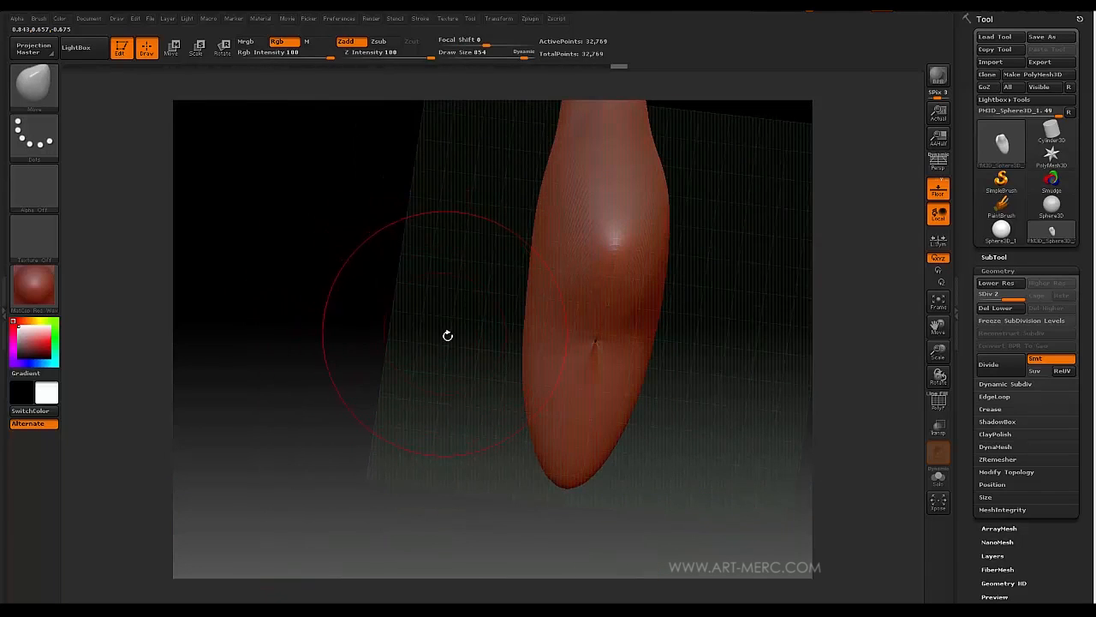
- Undo the mesh subdivision and view the form from the side
key("ctrl")
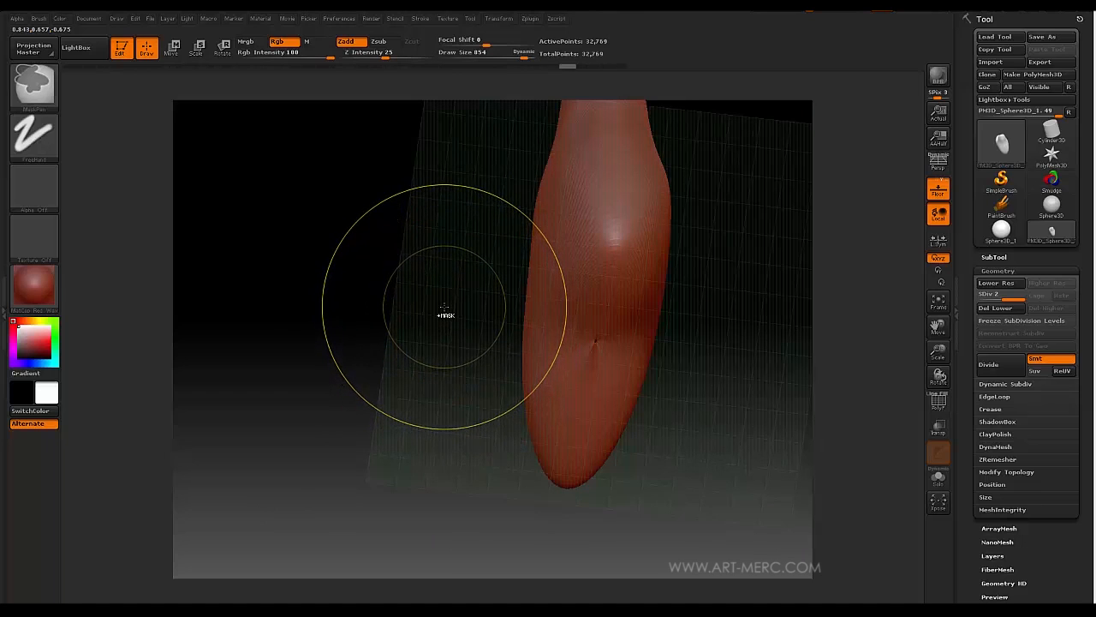
key("shift+d")
mouse_move(414, 283)
left_mouse_down()
mouse_move(417, 459)
mouse_move(416, 249)
mouse_move(427, 371)
mouse_move(442, 242)
mouse_move(467, 262)
mouse_move(478, 231)
mouse_move(465, 252)
mouse_move(362, 271)
mouse_move(411, 232)
mouse_move(429, 257)
left_mouse_up()
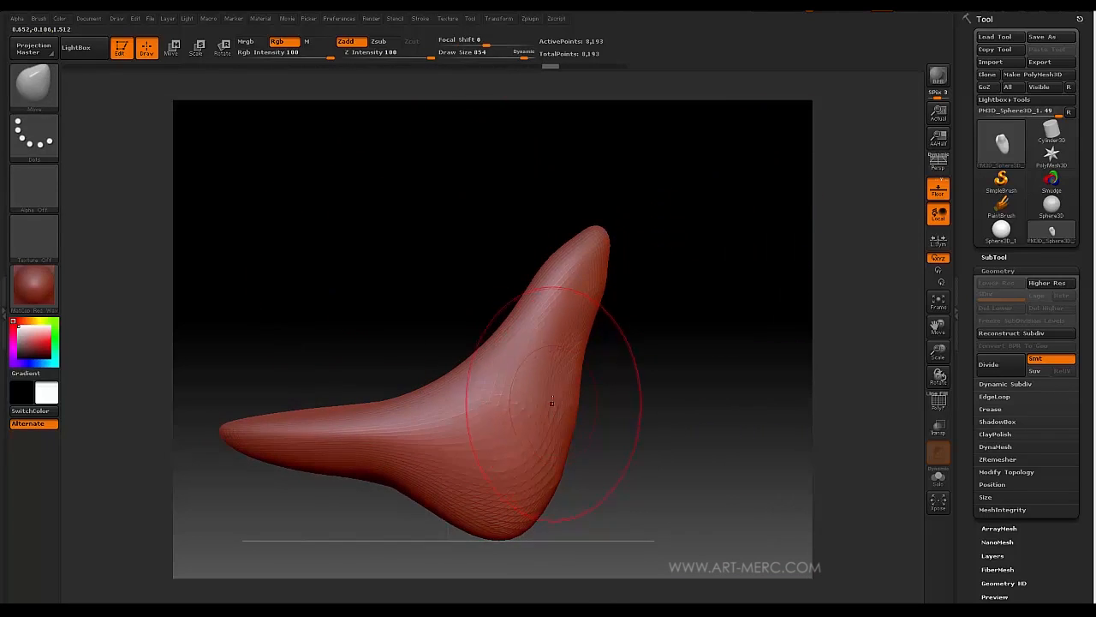
- Pull a bulge out of the form's back and sharpen the heel underneath with the Move brush
left_click_drag(667, 443, 646, 328, "alt")
left_click_drag(672, 417, 675, 429, "alt")
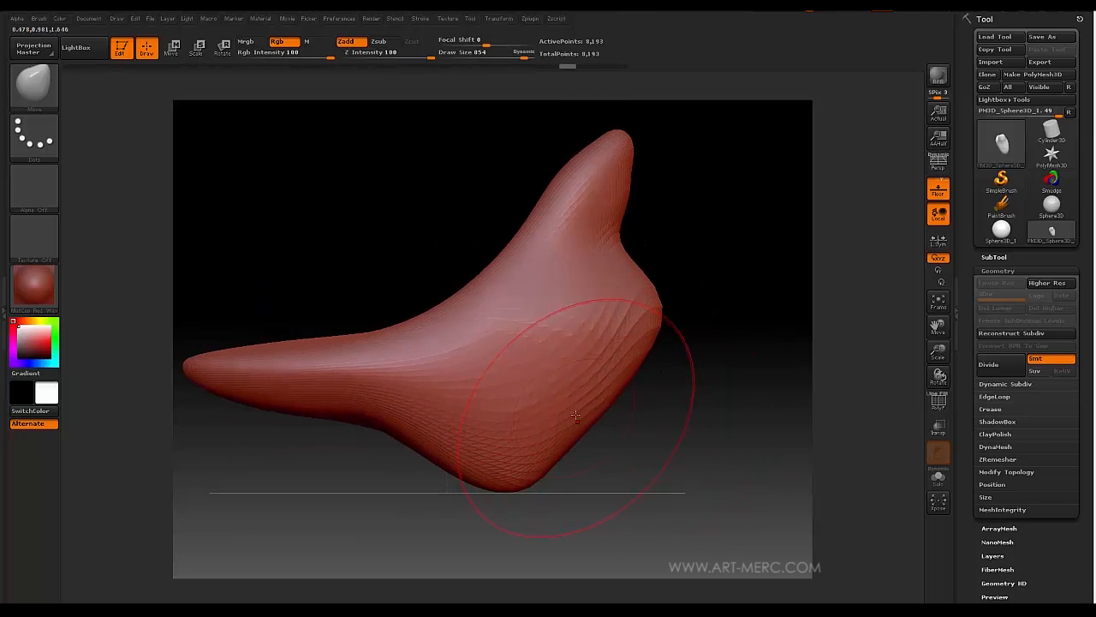
left_click_drag(577, 418, 552, 397)
mouse_move(594, 475)
left_mouse_down("alt")
mouse_move(594, 465)
mouse_move(463, 452)
mouse_move(566, 455)
mouse_move(617, 419)
mouse_move(578, 467)
mouse_move(539, 462)
mouse_move(556, 454)
left_mouse_up("alt")
- Smooth the bulge at the back, and push the upper tip down into a shorter, rounder end
left_click_drag(682, 340, 680, 311, "shift")
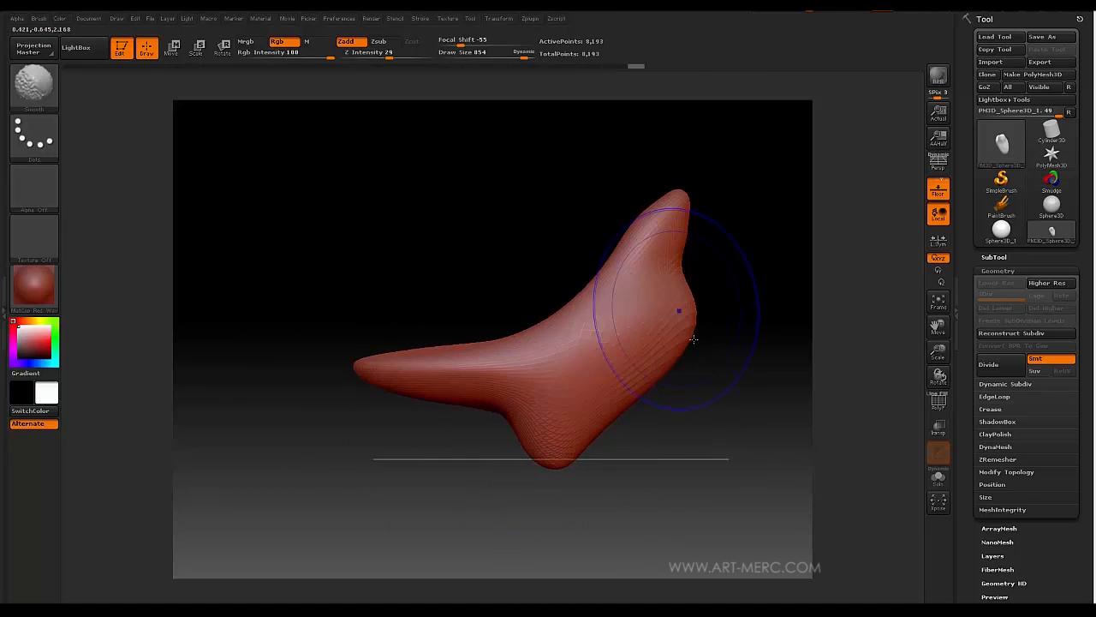
mouse_move(723, 411)
left_mouse_down("alt")
mouse_move(712, 368)
mouse_move(670, 382)
mouse_move(688, 445)
left_mouse_up("alt")
mouse_move(694, 375)
left_mouse_down()
mouse_move(700, 422)
mouse_move(519, 289)
mouse_move(529, 274)
mouse_move(521, 283)
left_mouse_up()
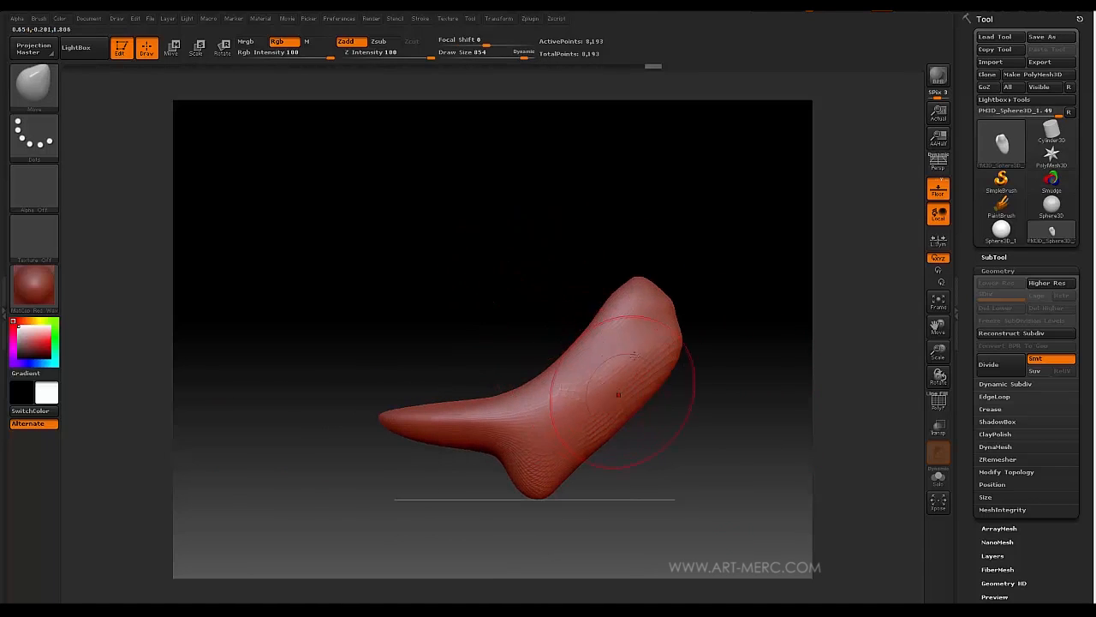
- Open the DynaMesh settings and display the polygon wireframe on the form to examine its stretched mesh
left_click(992, 446)
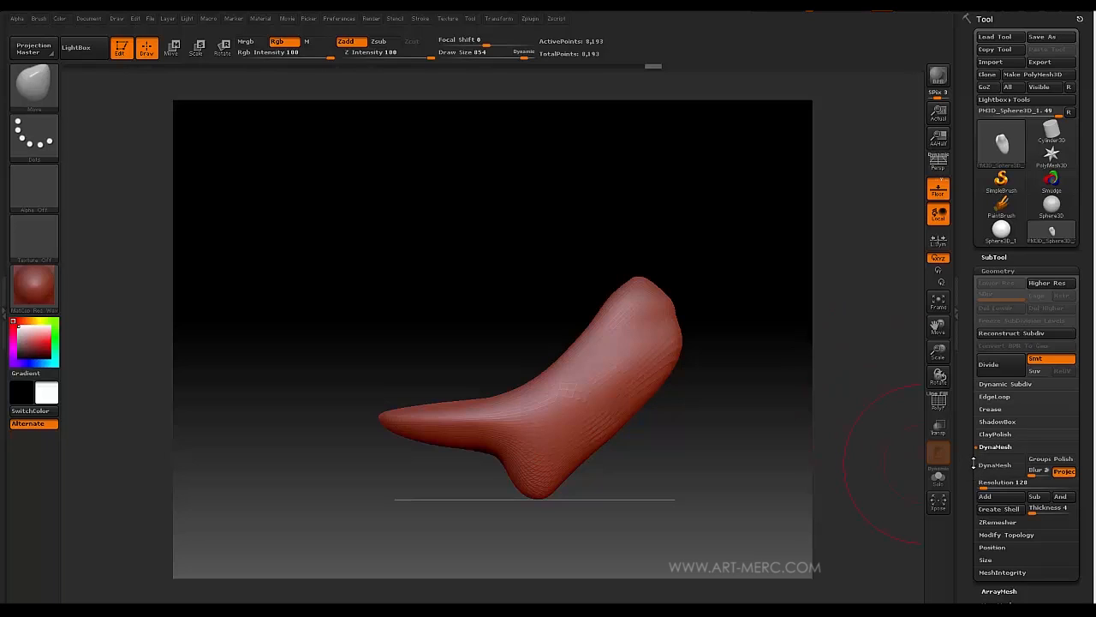
left_click_drag(800, 320, 755, 426)
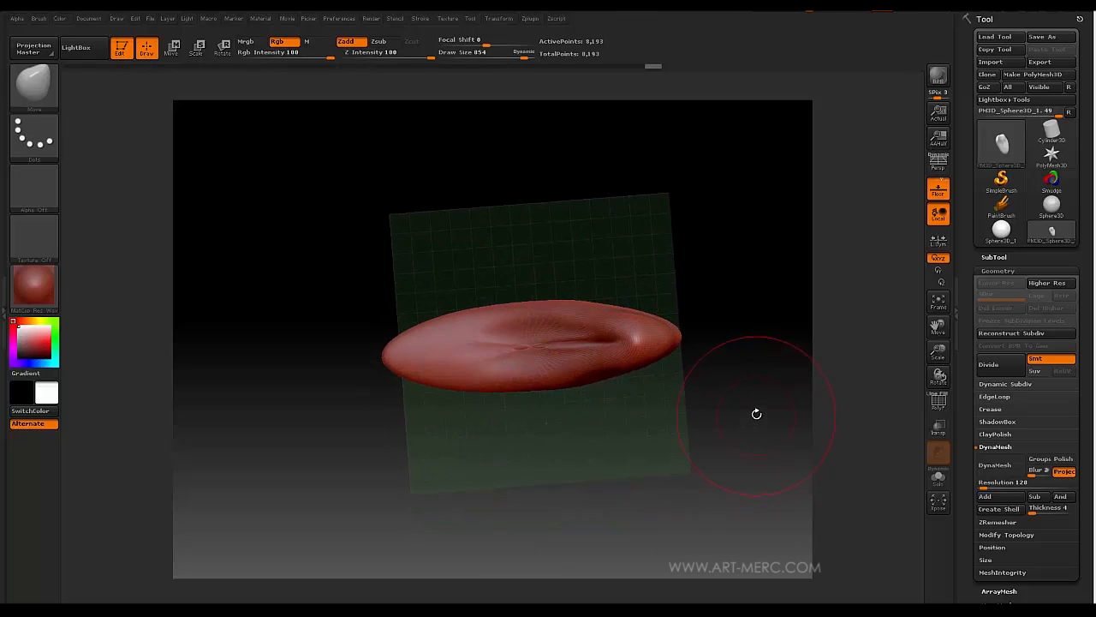
left_click_drag(757, 410, 704, 379)
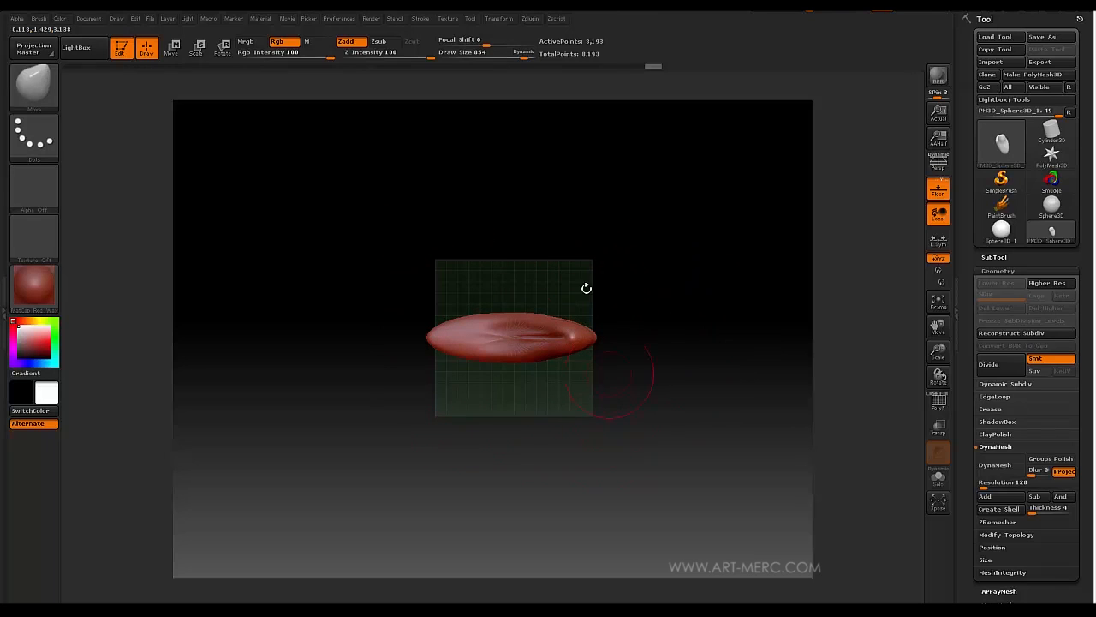
mouse_move(671, 415)
left_mouse_down()
mouse_move(694, 437)
mouse_move(696, 394)
mouse_move(711, 396)
mouse_move(721, 281)
mouse_move(746, 409)
mouse_move(739, 385)
mouse_move(738, 440)
mouse_move(731, 337)
mouse_move(741, 369)
left_mouse_up()
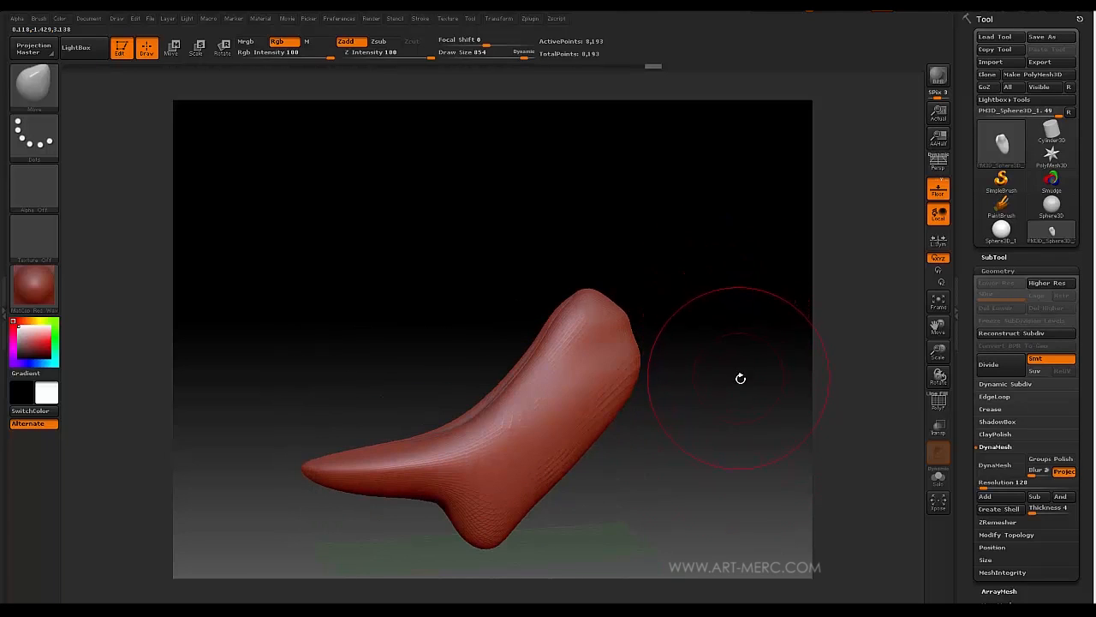
key("shift+f")
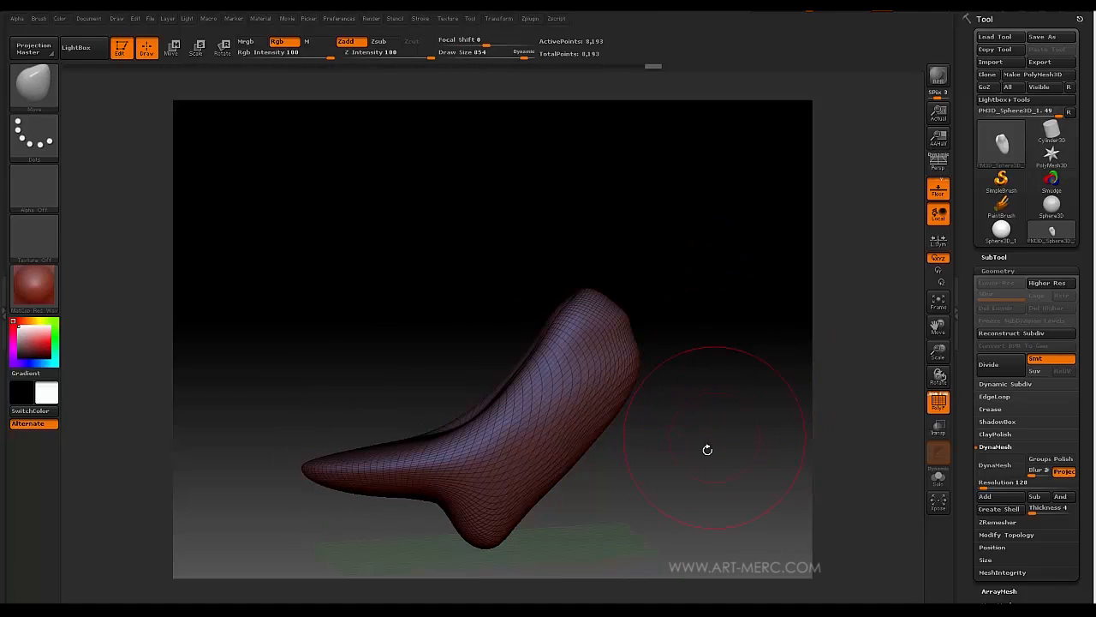
left_click_drag(707, 450, 768, 325)
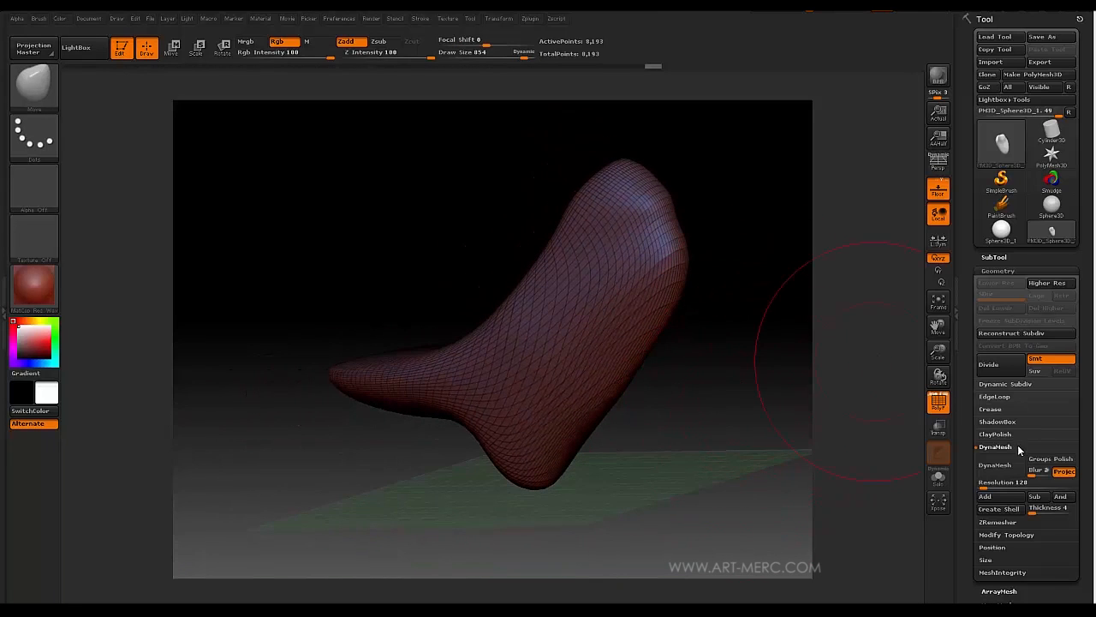
- Try to remesh the form with DynaMesh at a resolution of 216, and undo the remesh
left_click(984, 485)
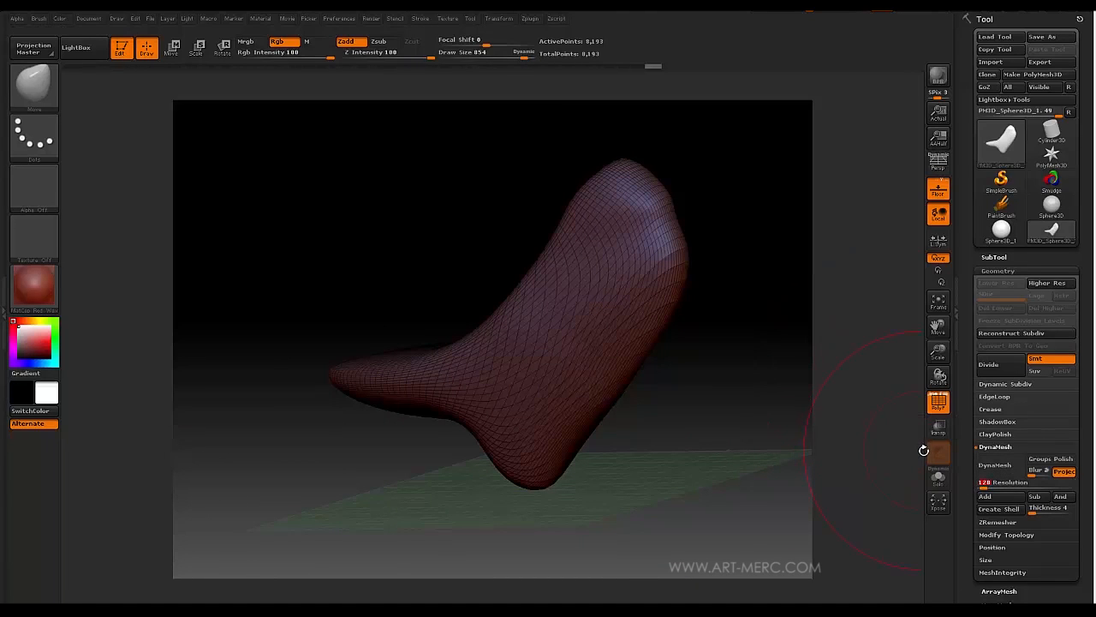
left_click_drag(805, 402, 807, 402)
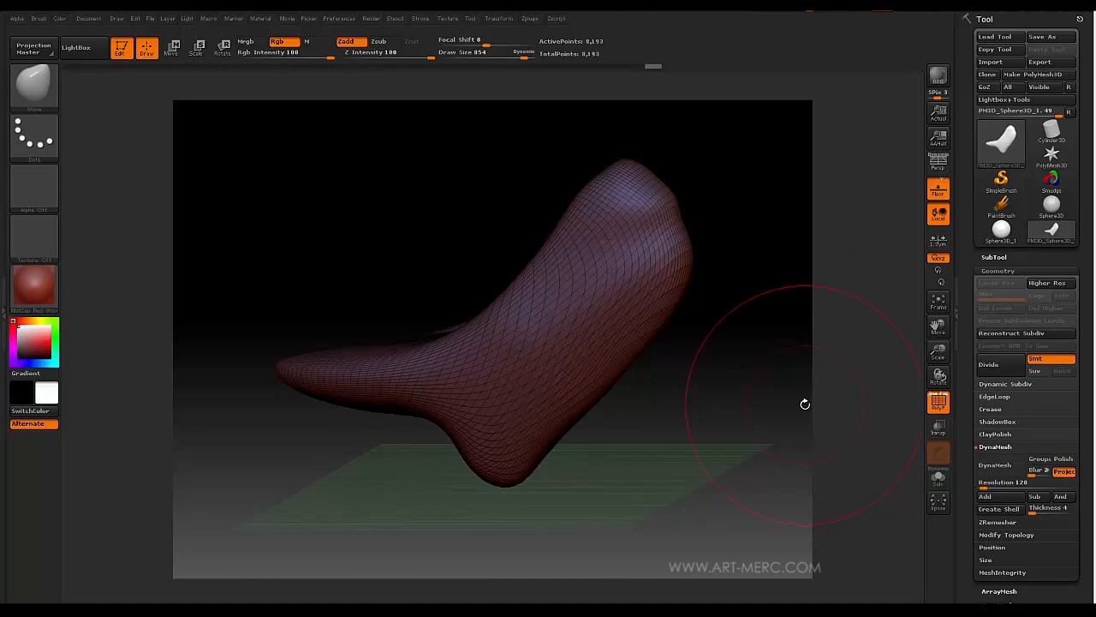
left_click(985, 483)
type("216")
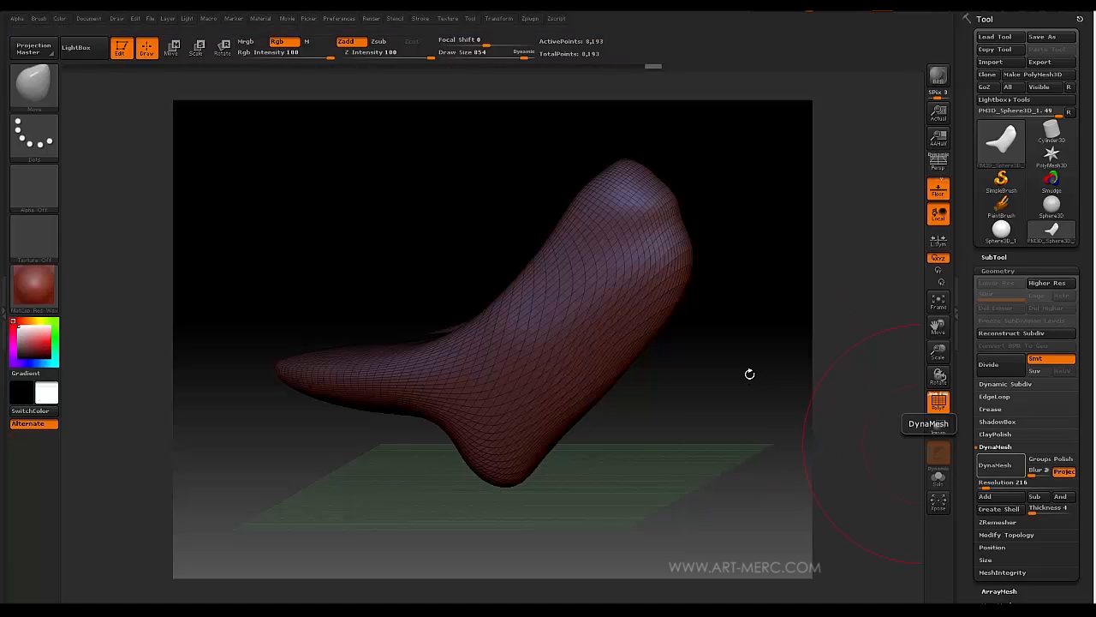
left_click_drag(749, 375, 795, 445)
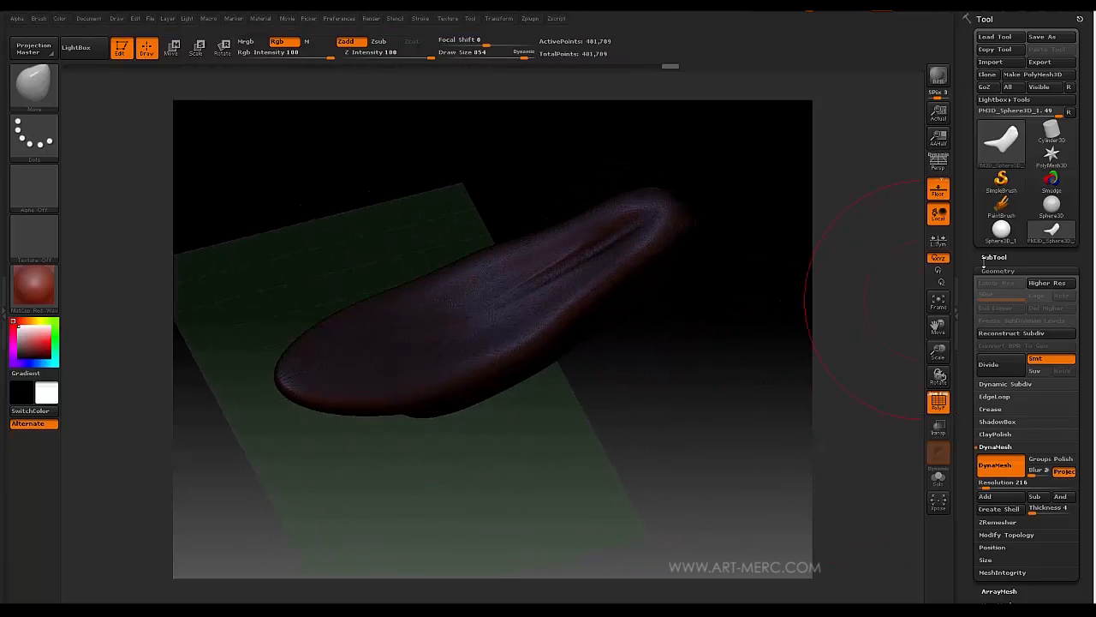
left_click(987, 257)
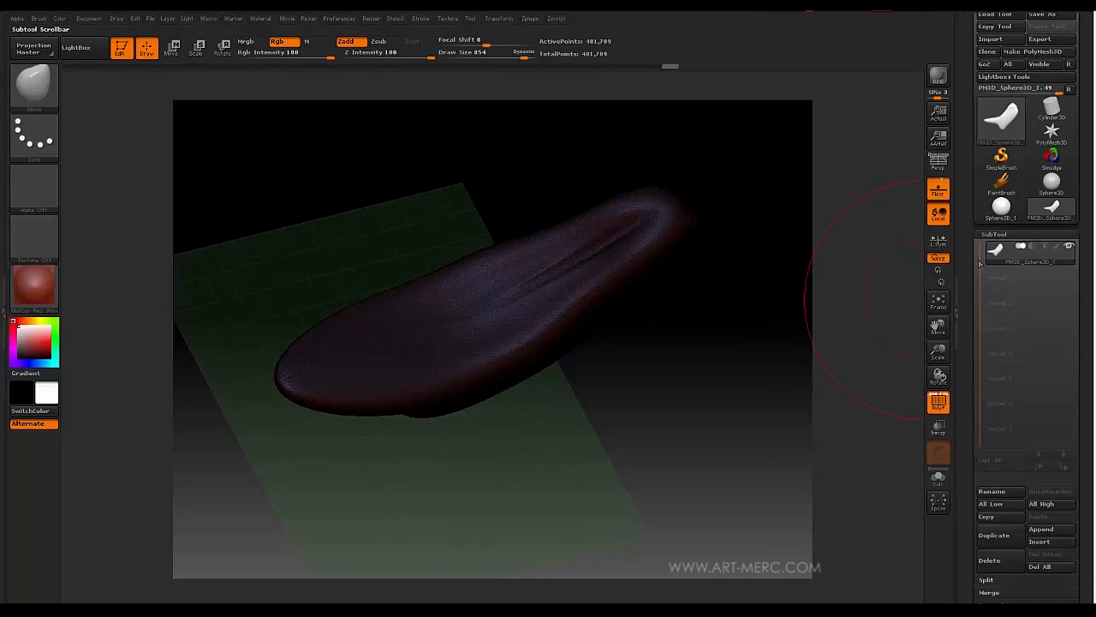
mouse_move(996, 203)
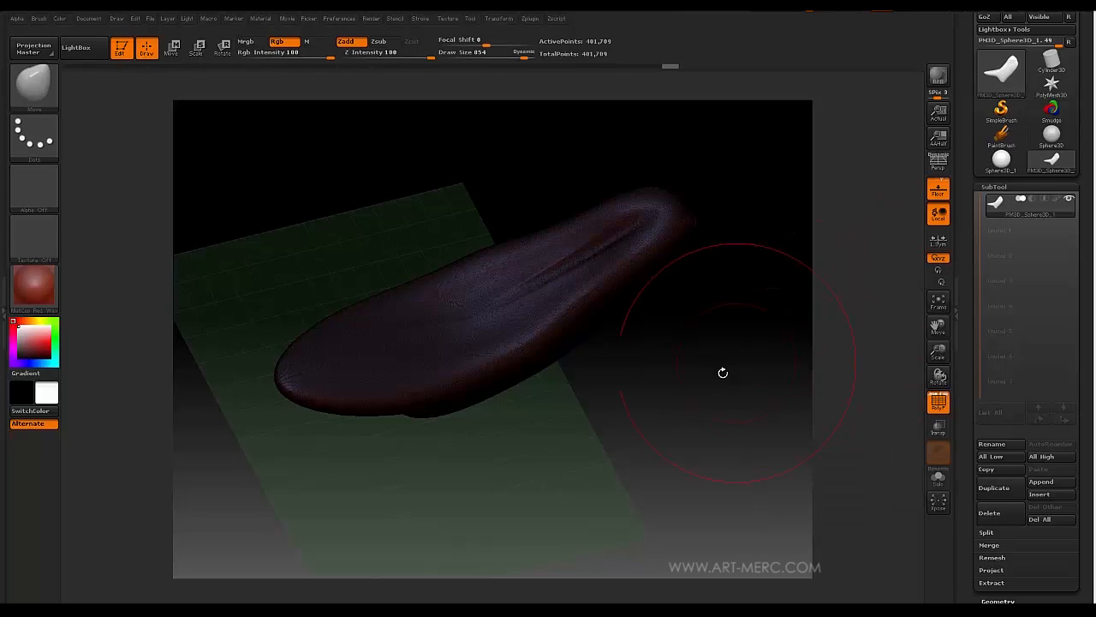
key("ctrl+z")
mouse_move(1007, 210)
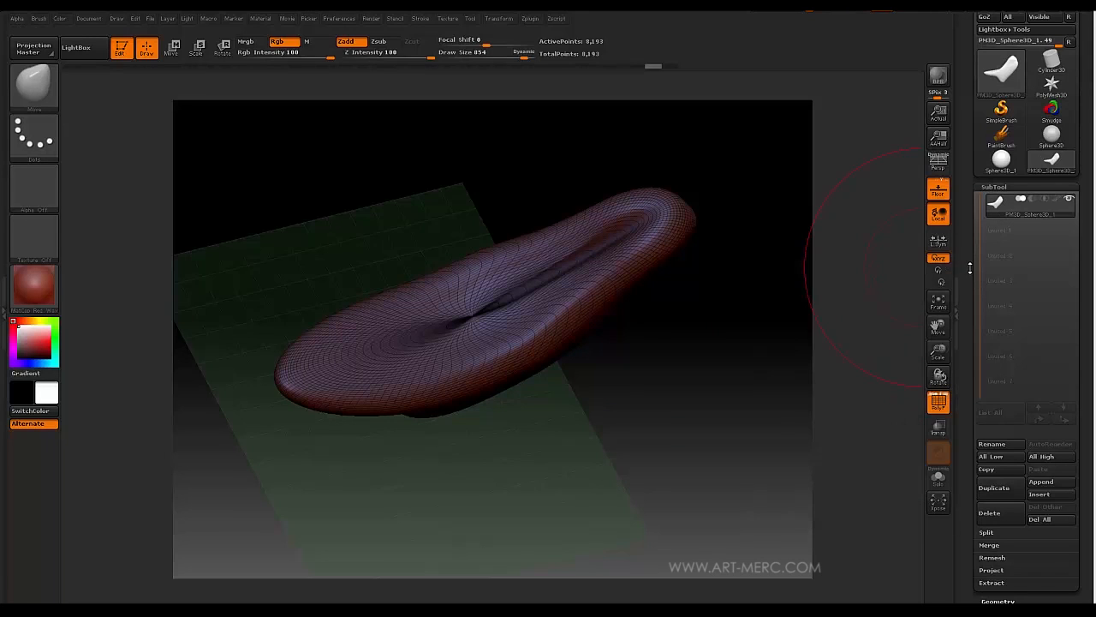
- Remesh the form with DynaMesh at a resolution of 72 and check the subtool's point count
left_click_drag(969, 266, 984, 294)
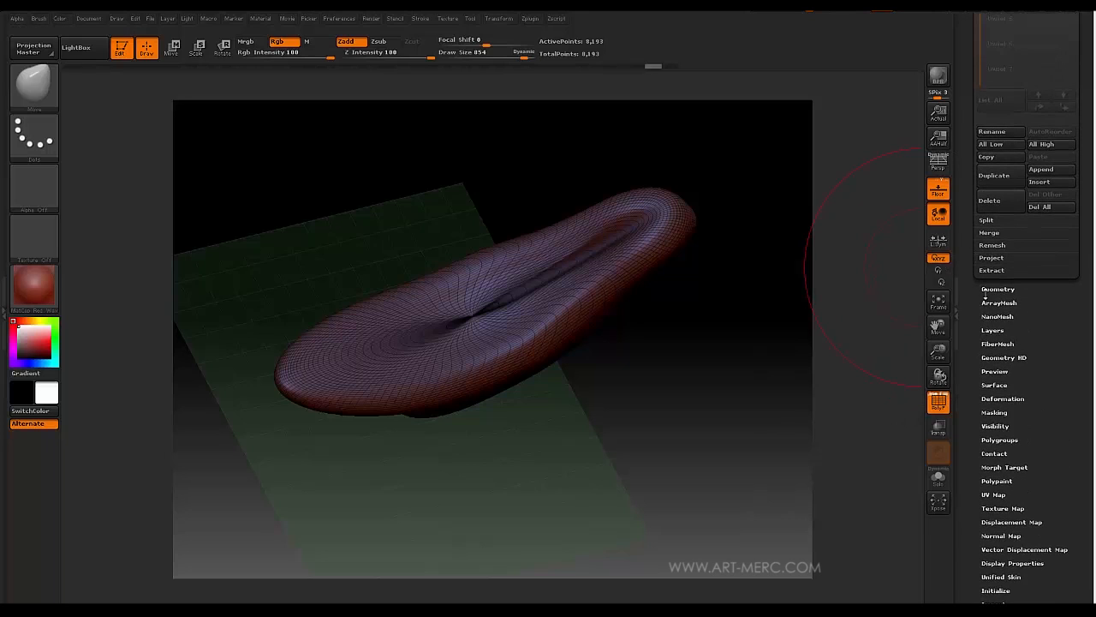
left_click(987, 289)
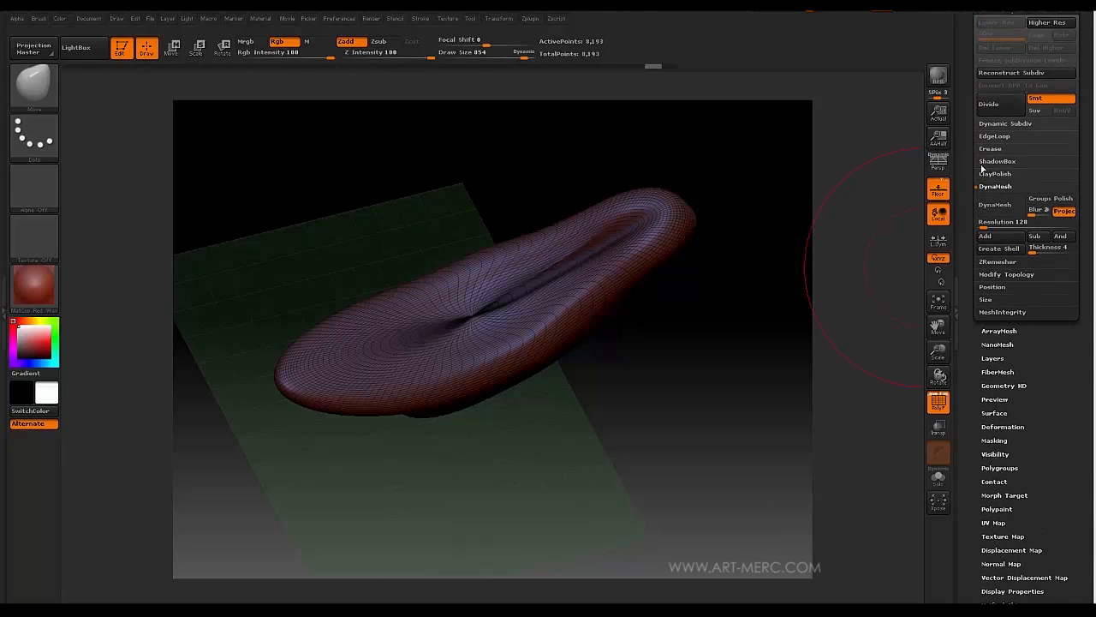
left_click_drag(969, 179, 975, 343)
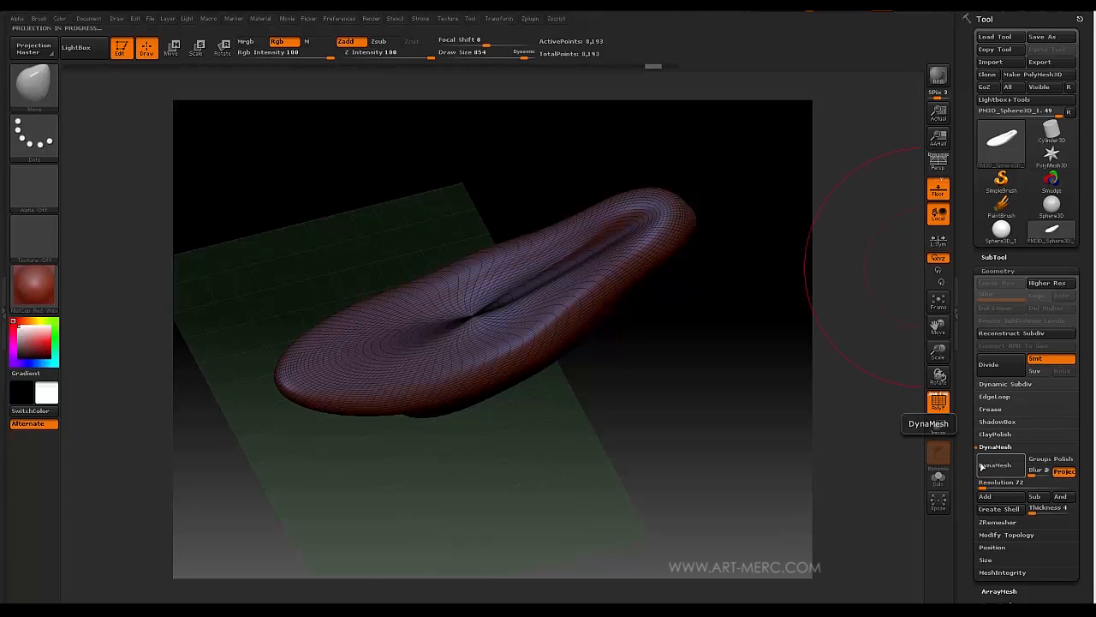
left_click(992, 465)
left_click_drag(771, 355, 848, 387)
left_click(991, 258)
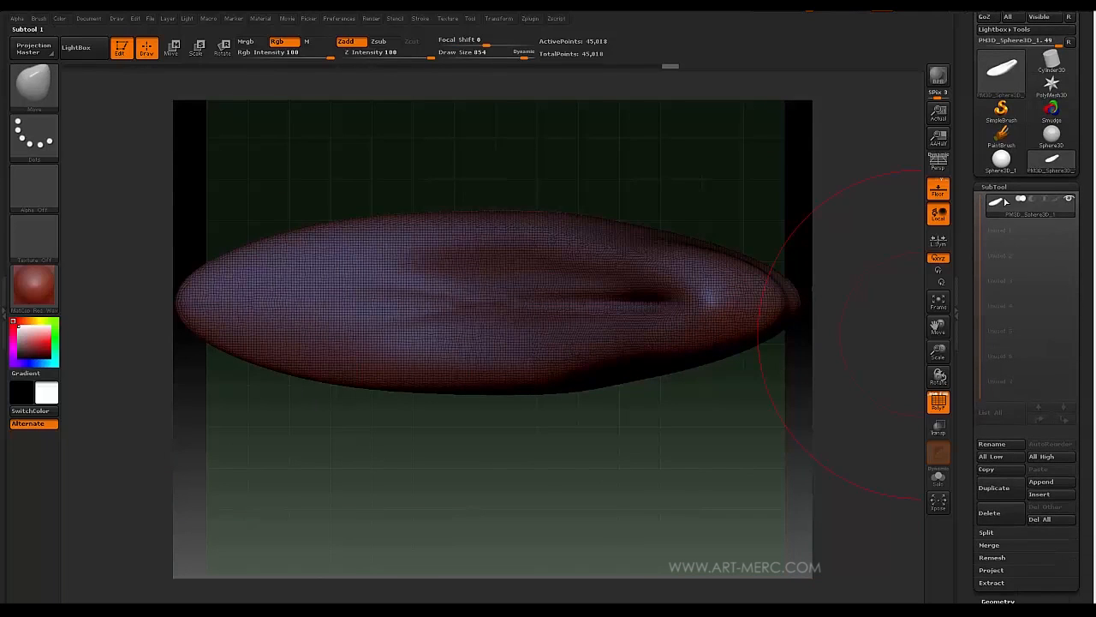
mouse_move(996, 203)
- Smooth the hollow and crease on the upper face of the remeshed form with the Smooth brush
left_click_drag(648, 496, 657, 418, "alt")
key("shift")
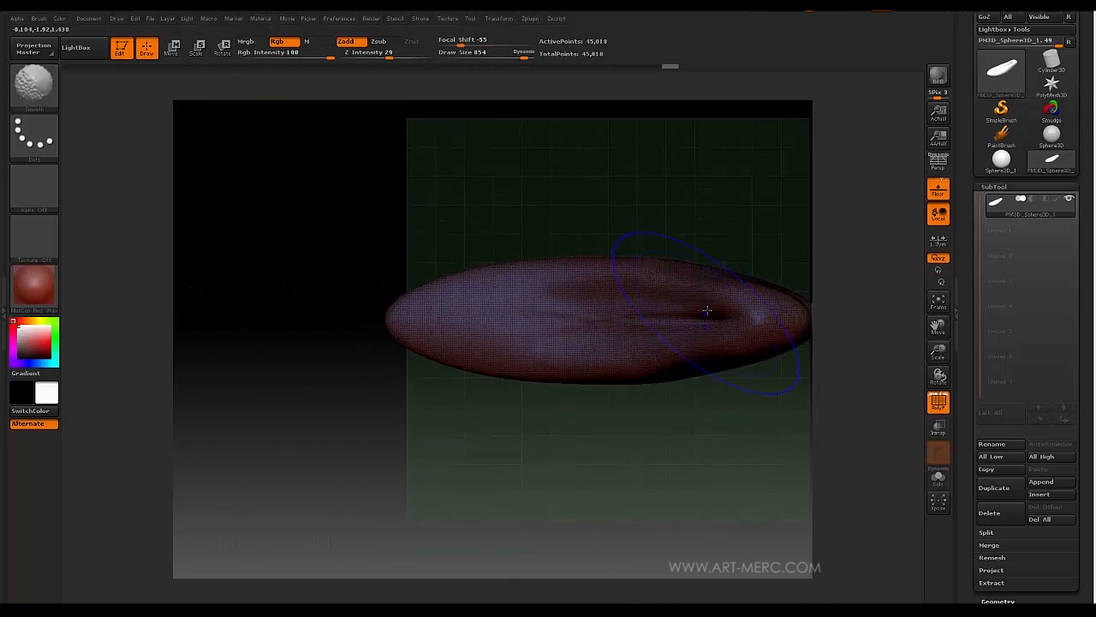
left_click_drag(687, 321, 700, 330, "shift")
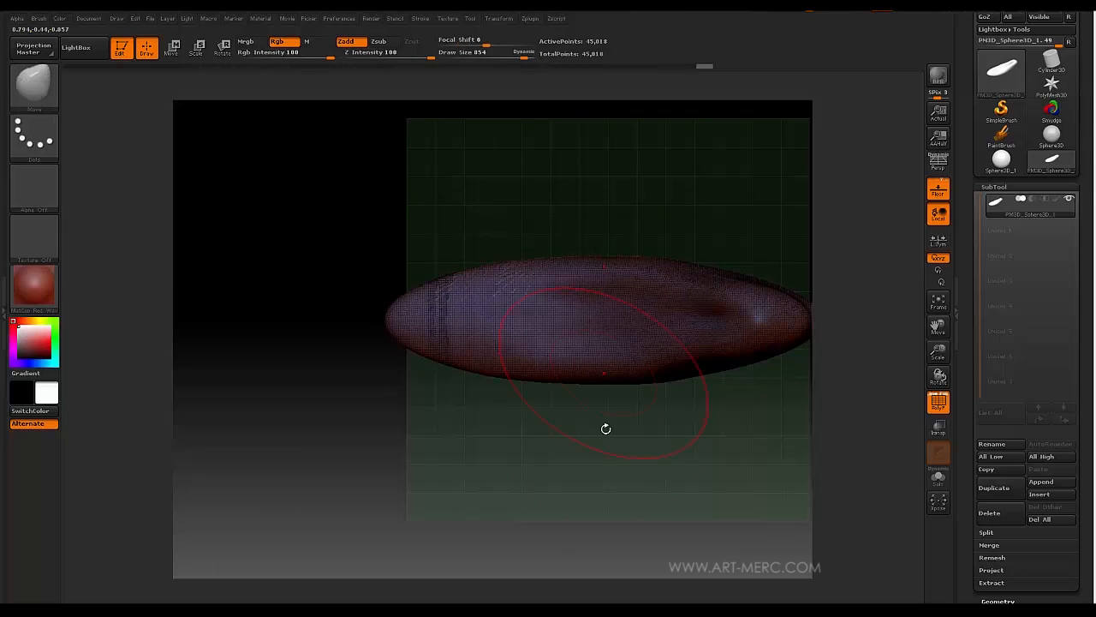
mouse_move(607, 428)
left_mouse_down()
mouse_move(591, 328)
mouse_move(591, 217)
mouse_move(555, 186)
mouse_move(477, 201)
mouse_move(489, 173)
mouse_move(465, 191)
mouse_move(563, 245)
left_mouse_up()
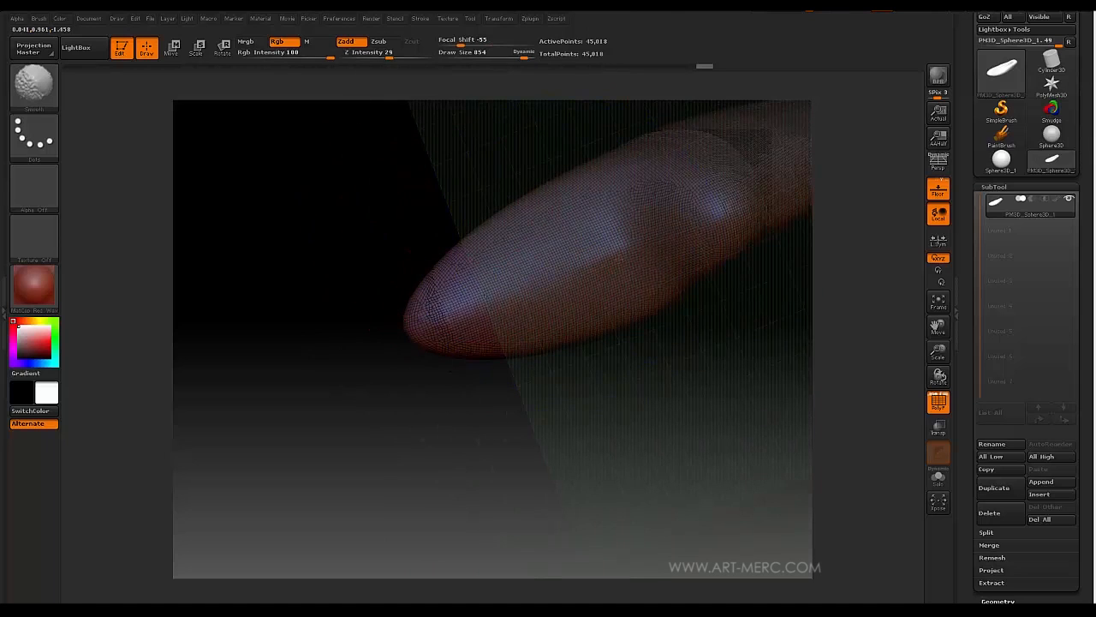
left_click_drag(688, 197, 481, 142)
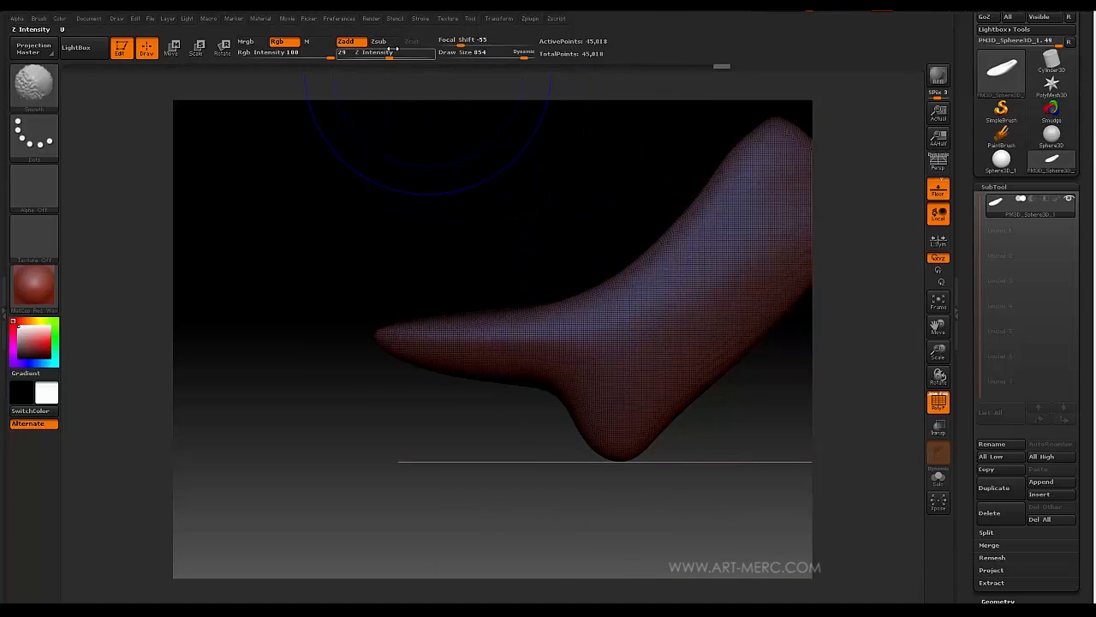
- Raise the Smooth brush's Z Intensity to 74 and smooth the remaining crease along the form's upper face
left_click_drag(390, 49, 407, 49)
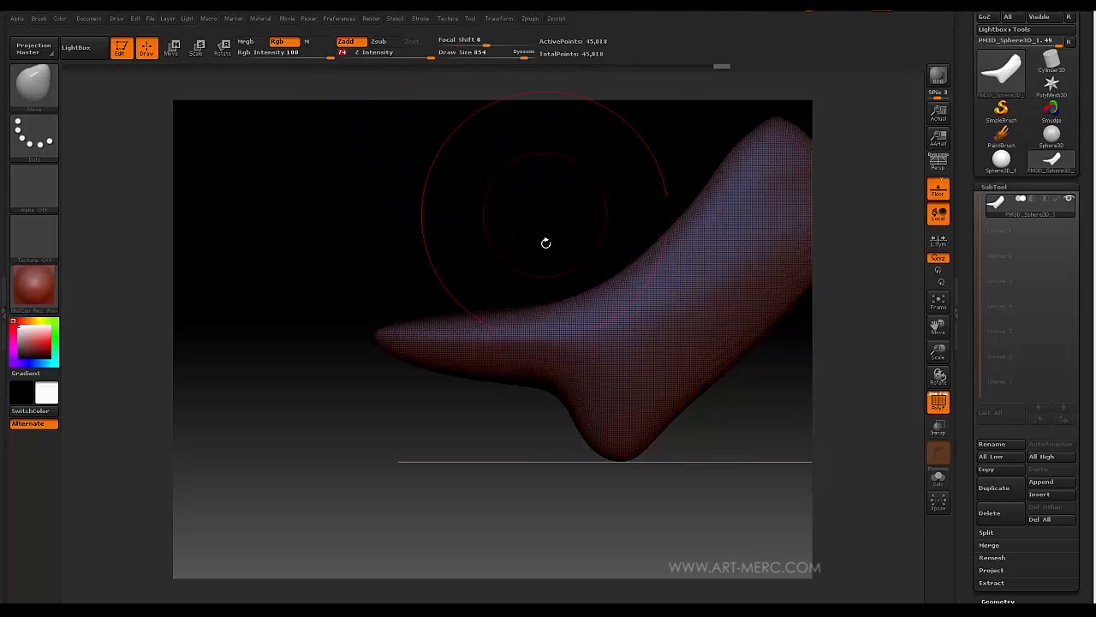
mouse_move(545, 241)
left_mouse_down("alt")
mouse_move(526, 169)
mouse_move(552, 184)
mouse_move(533, 240)
mouse_move(556, 309)
left_mouse_up("alt")
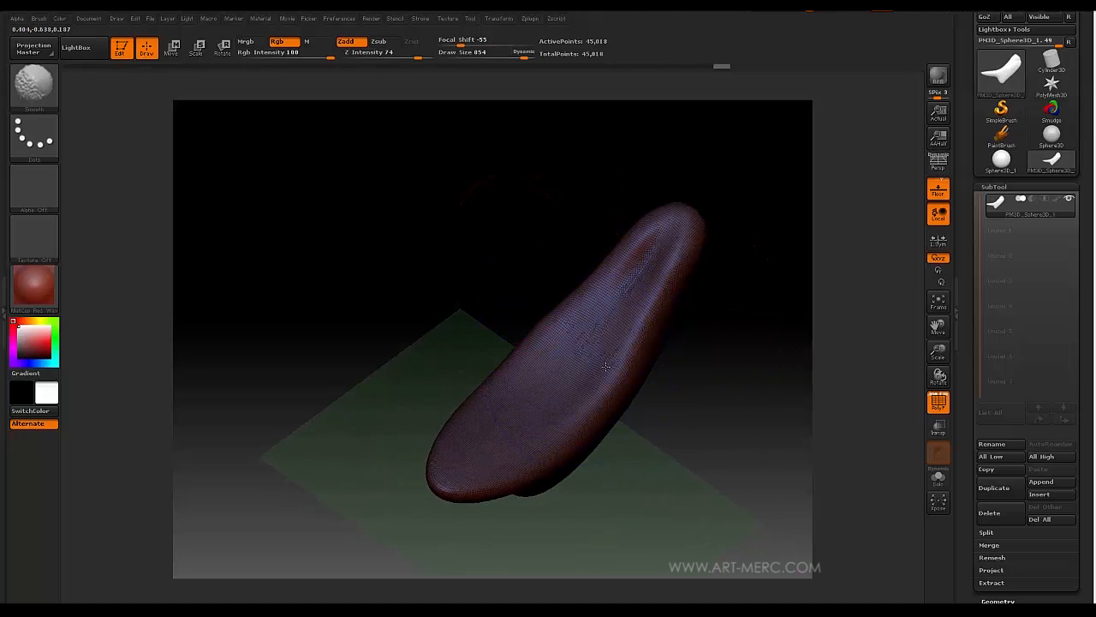
left_click_drag(650, 269, 640, 277, "shift")
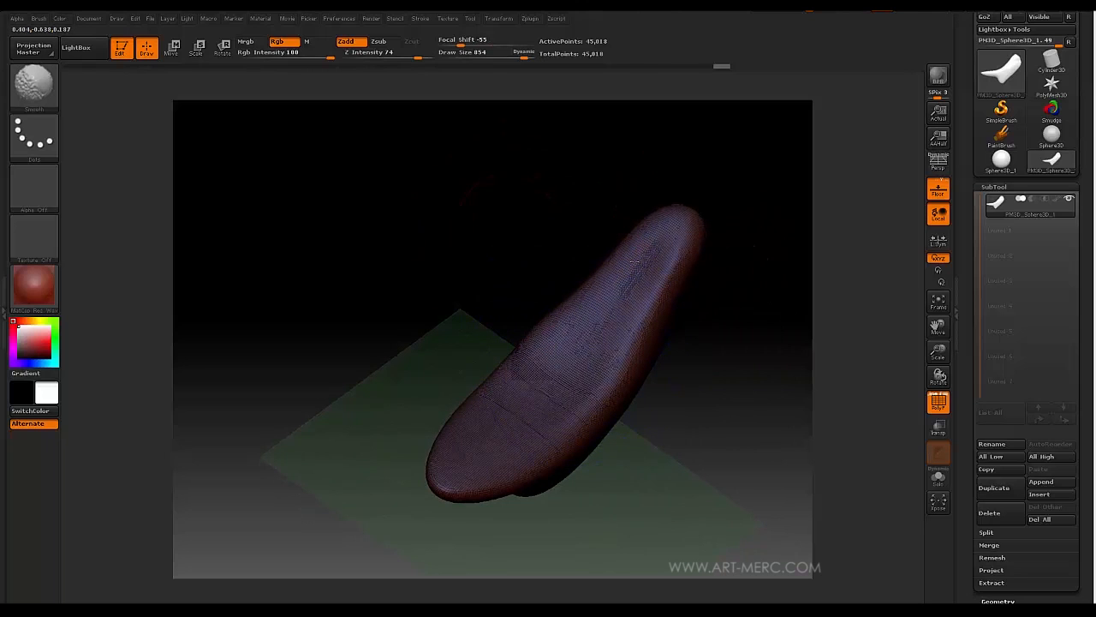
left_click_drag(591, 347, 554, 354, "shift")
mouse_move(568, 254)
left_mouse_down("shift")
mouse_move(562, 185)
mouse_move(561, 302)
mouse_move(580, 240)
mouse_move(607, 202)
mouse_move(532, 212)
left_mouse_up("shift")
- Choose the Clay brush with a draw size of 340, and hide the polygon wireframe
mouse_move(546, 169)
left_mouse_down("alt")
mouse_move(528, 244)
mouse_move(669, 277)
left_mouse_up("alt")
mouse_move(536, 262)
left_mouse_down("alt")
mouse_move(531, 245)
mouse_move(521, 252)
mouse_move(682, 375)
left_mouse_up("alt")
key("b")
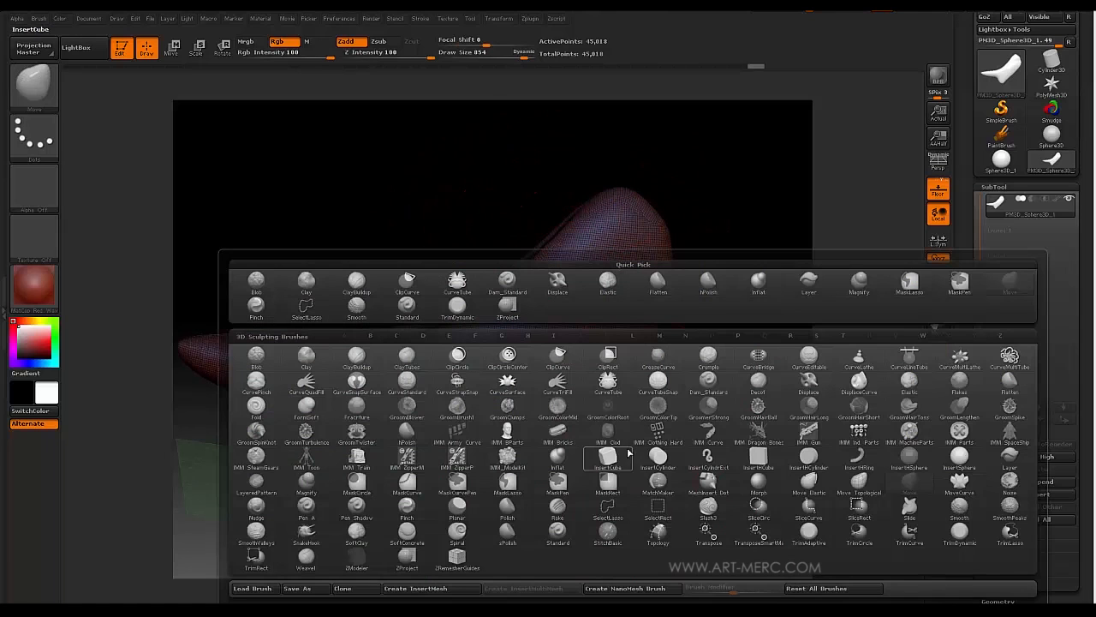
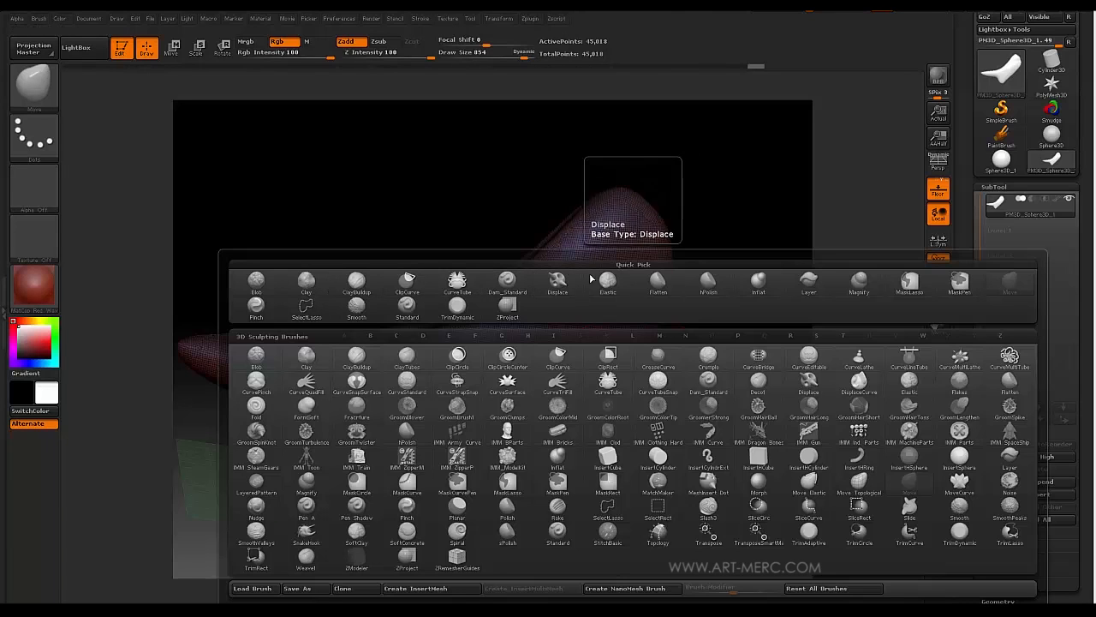
left_click(305, 281)
mouse_move(570, 445)
left_mouse_down()
mouse_move(583, 451)
mouse_move(435, 354)
mouse_move(435, 374)
left_mouse_up()
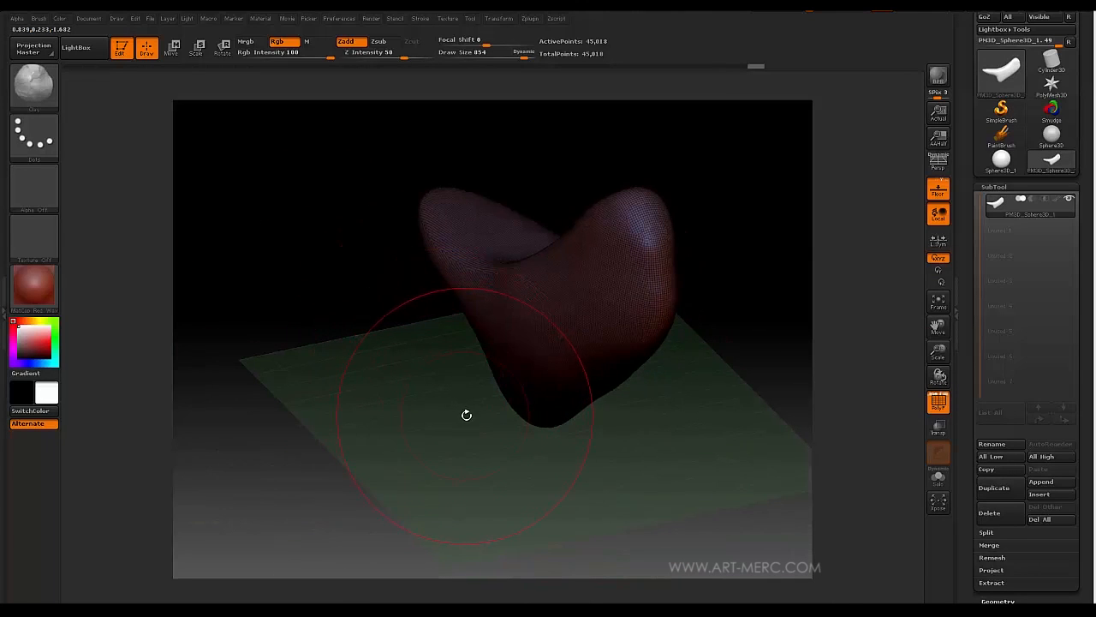
mouse_move(466, 415)
left_mouse_down()
mouse_move(438, 365)
mouse_move(451, 314)
mouse_move(399, 340)
mouse_move(413, 340)
mouse_move(397, 333)
mouse_move(405, 352)
mouse_move(384, 360)
mouse_move(352, 339)
mouse_move(436, 364)
left_mouse_up()
key("s")
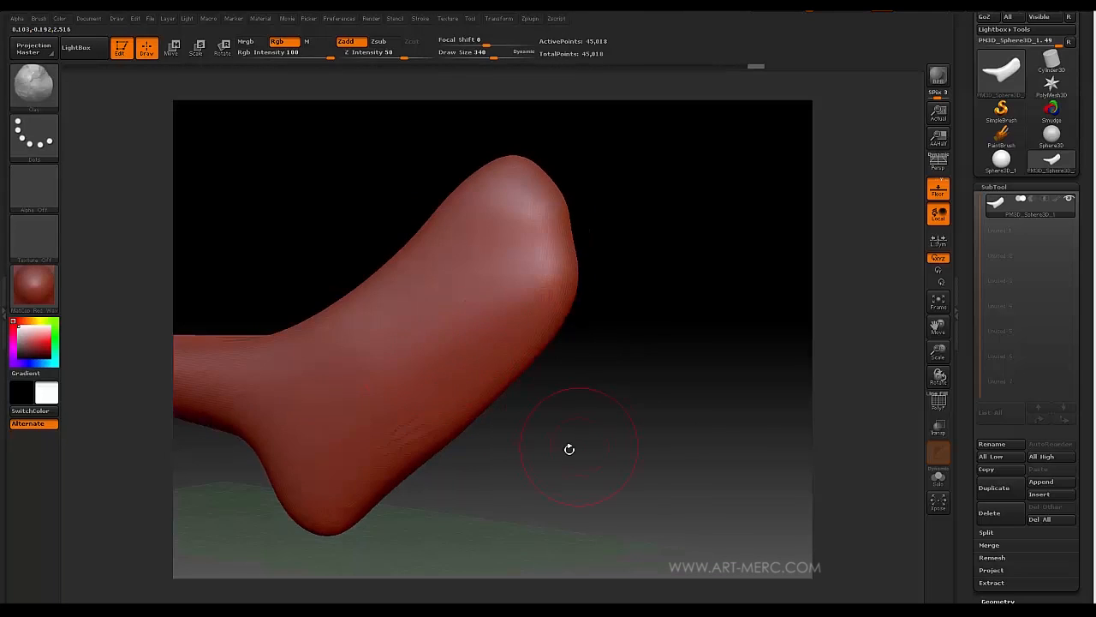
- Build up overlapping volumes around the form's raised end with Clay brush strokes
left_click_drag(568, 448, 566, 398)
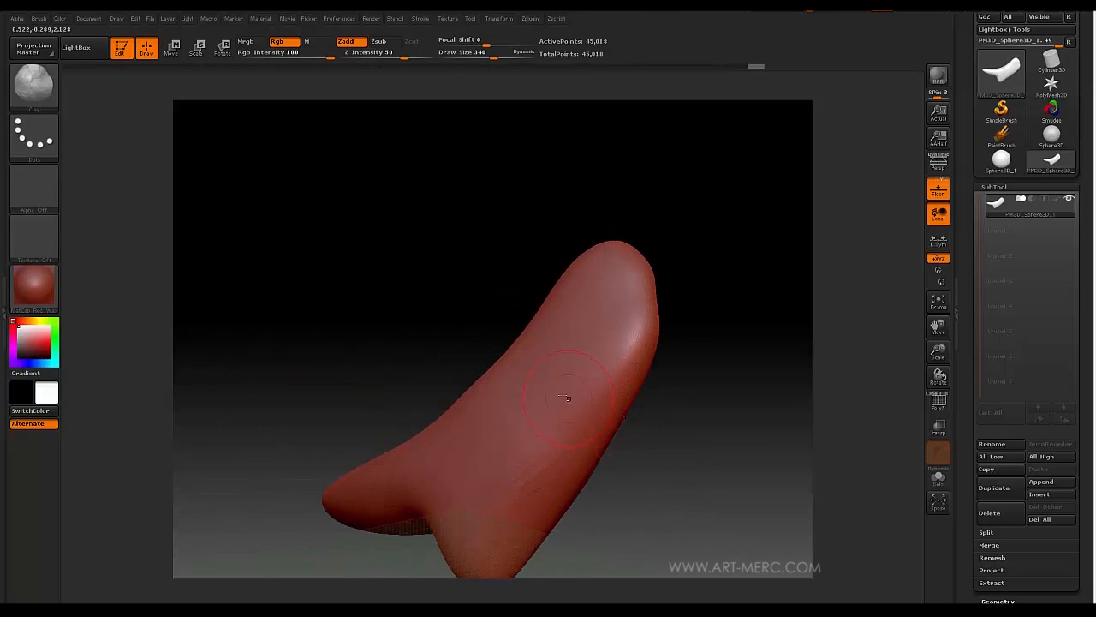
mouse_move(457, 270)
left_mouse_down()
mouse_move(458, 293)
mouse_move(700, 484)
mouse_move(571, 365)
left_mouse_up()
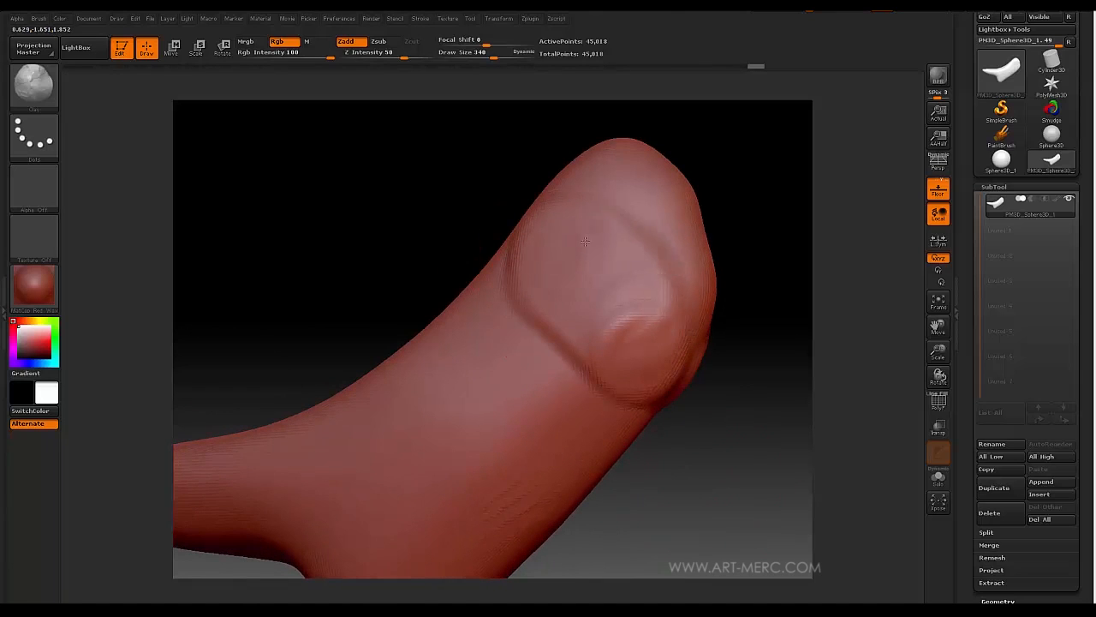
mouse_move(734, 425)
left_mouse_down("alt")
mouse_move(669, 334)
mouse_move(720, 426)
mouse_move(477, 287)
mouse_move(482, 237)
mouse_move(571, 343)
left_mouse_up("alt")
mouse_move(667, 428)
left_mouse_down()
mouse_move(416, 325)
mouse_move(414, 276)
mouse_move(409, 325)
mouse_move(463, 274)
left_mouse_up()
left_click_drag(548, 240, 573, 299)
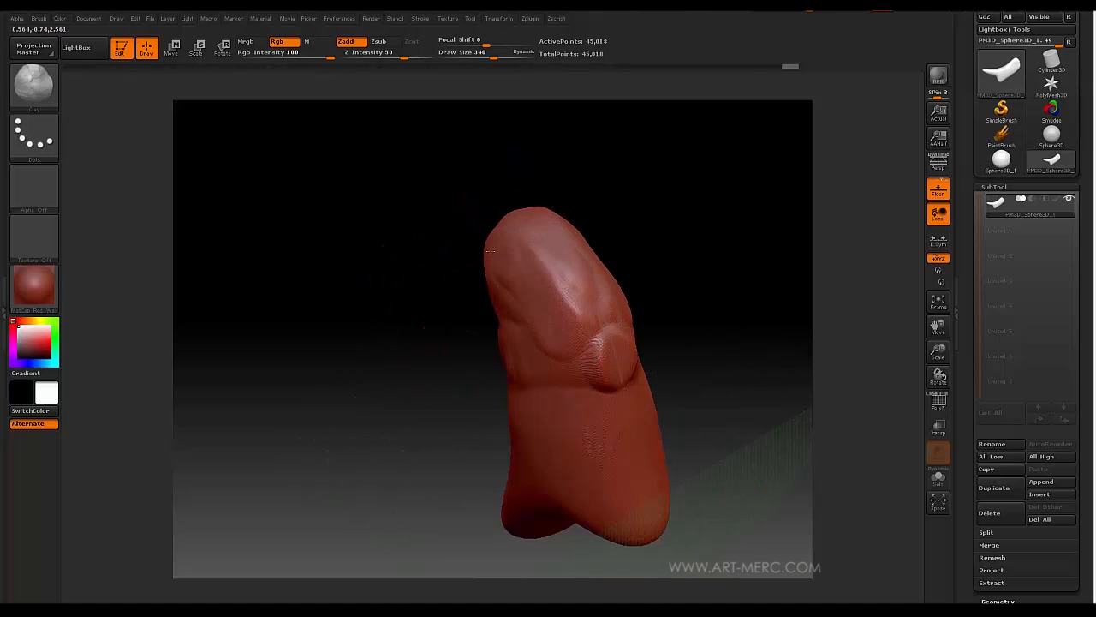
left_click_drag(514, 223, 583, 291)
left_click_drag(565, 231, 531, 264)
mouse_move(454, 258)
left_mouse_down()
mouse_move(497, 248)
mouse_move(557, 282)
left_mouse_up()
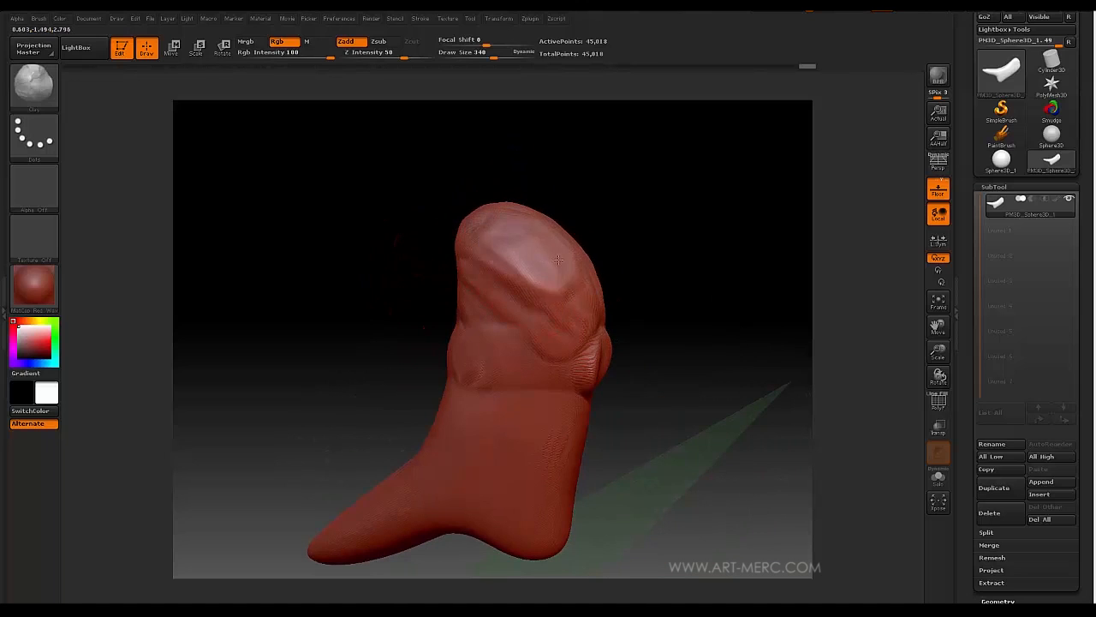
- Smooth part of the built-up raised end and sculpt another Clay stroke along its side
left_click_drag(522, 223, 565, 274, "shift")
mouse_move(633, 274)
left_mouse_down()
mouse_move(702, 319)
mouse_move(648, 305)
mouse_move(704, 379)
mouse_move(717, 353)
left_mouse_up()
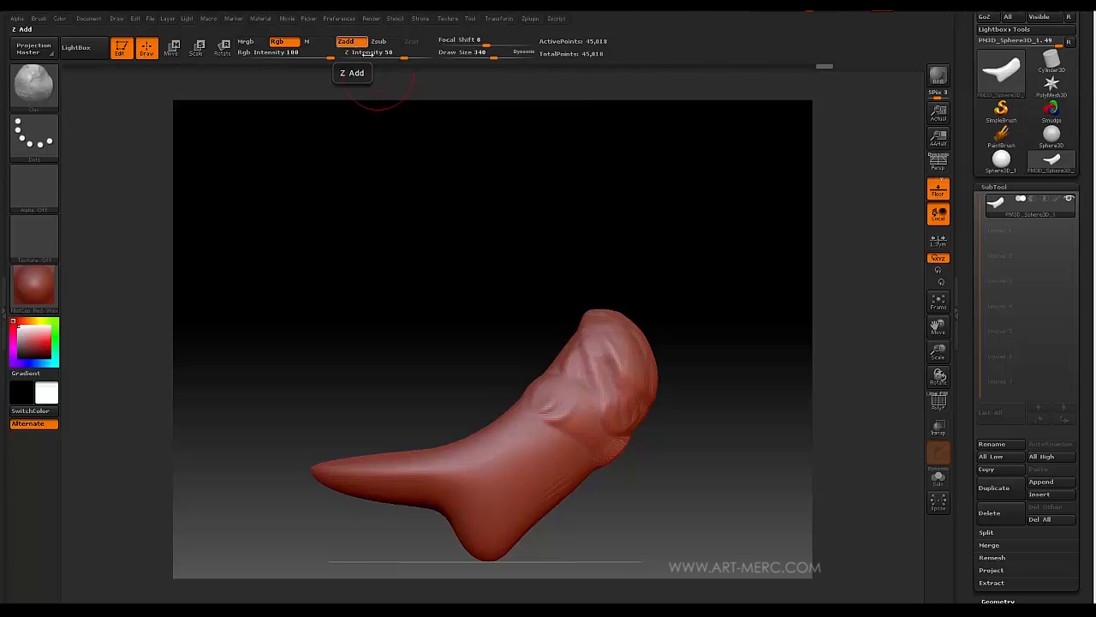
left_click_drag(613, 395, 602, 312)
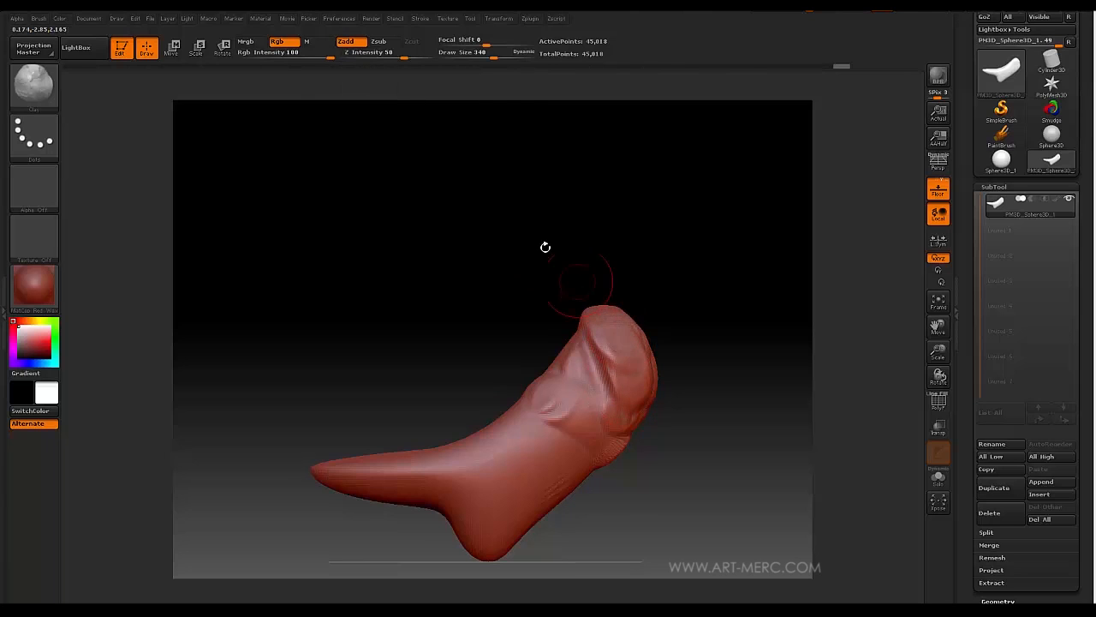
left_click_drag(545, 246, 523, 154)
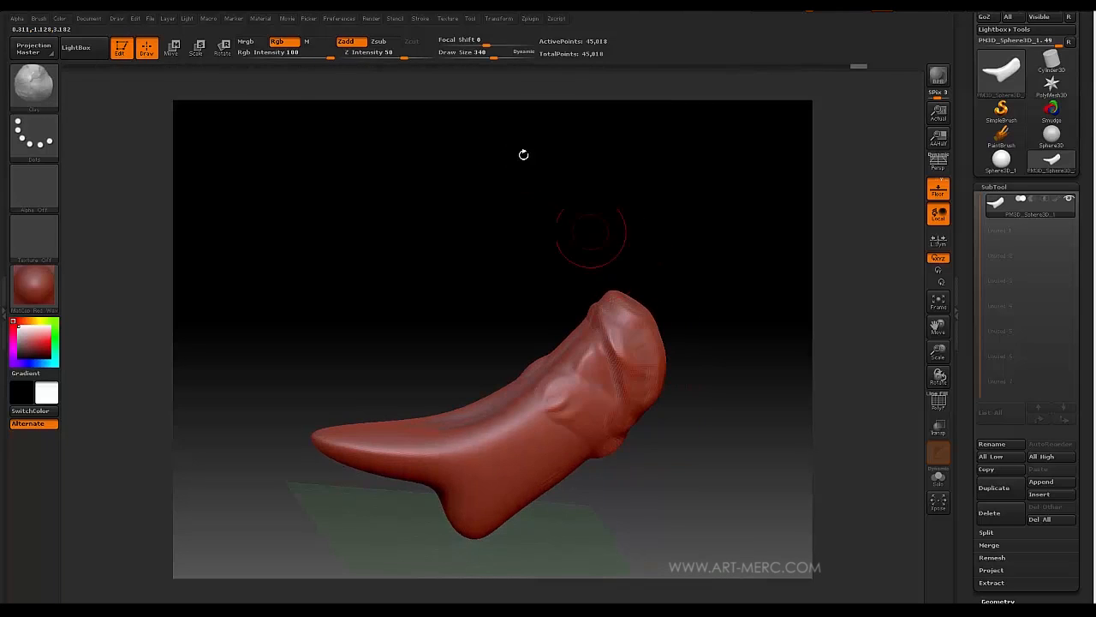
- Carve a hollow into the form's raised end with the Clay brush in Zsub, and build it back up in Zadd
left_click(379, 42)
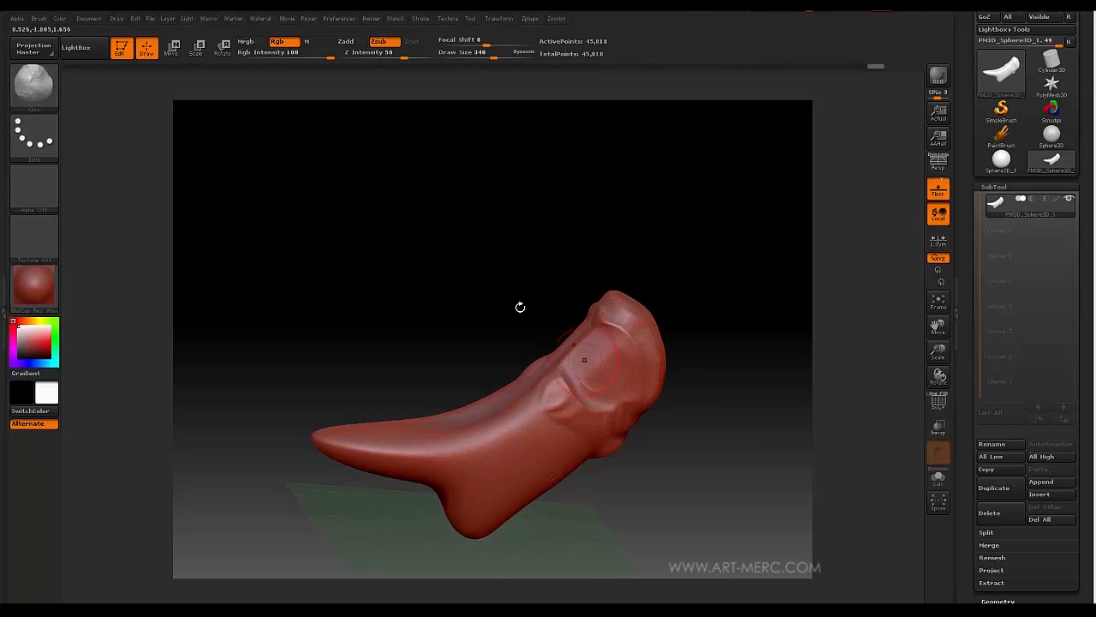
mouse_move(520, 307)
left_mouse_down()
mouse_move(560, 343)
mouse_move(508, 325)
mouse_move(488, 255)
mouse_move(497, 286)
mouse_move(516, 300)
mouse_move(498, 282)
left_mouse_up()
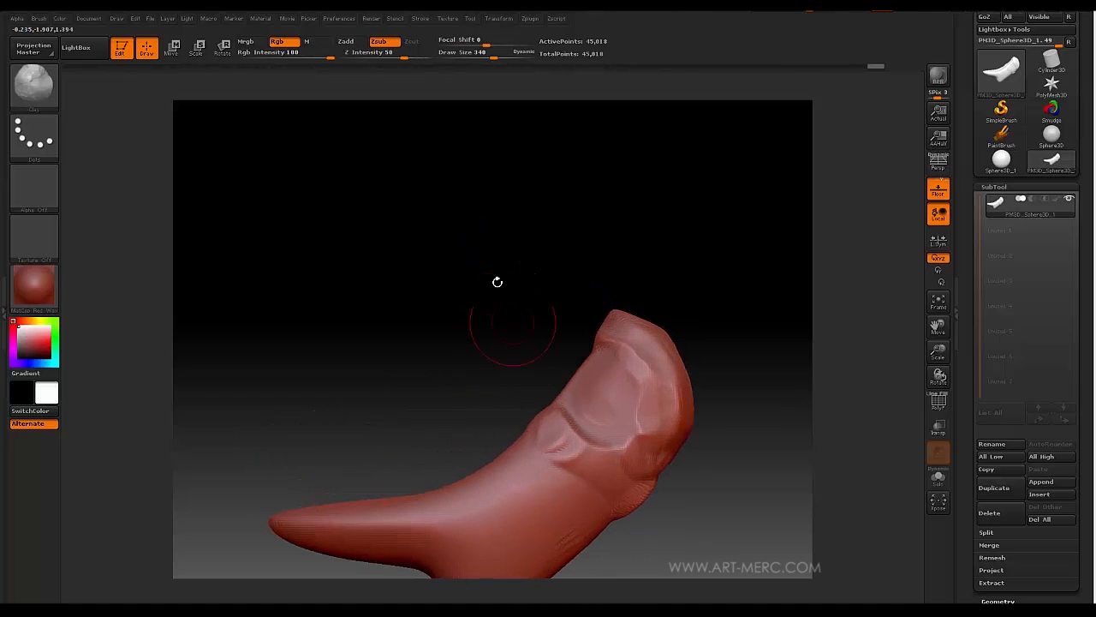
left_click(347, 41)
mouse_move(475, 343)
left_mouse_down()
mouse_move(476, 219)
mouse_move(484, 264)
left_mouse_up()
left_click_drag(597, 278, 619, 319)
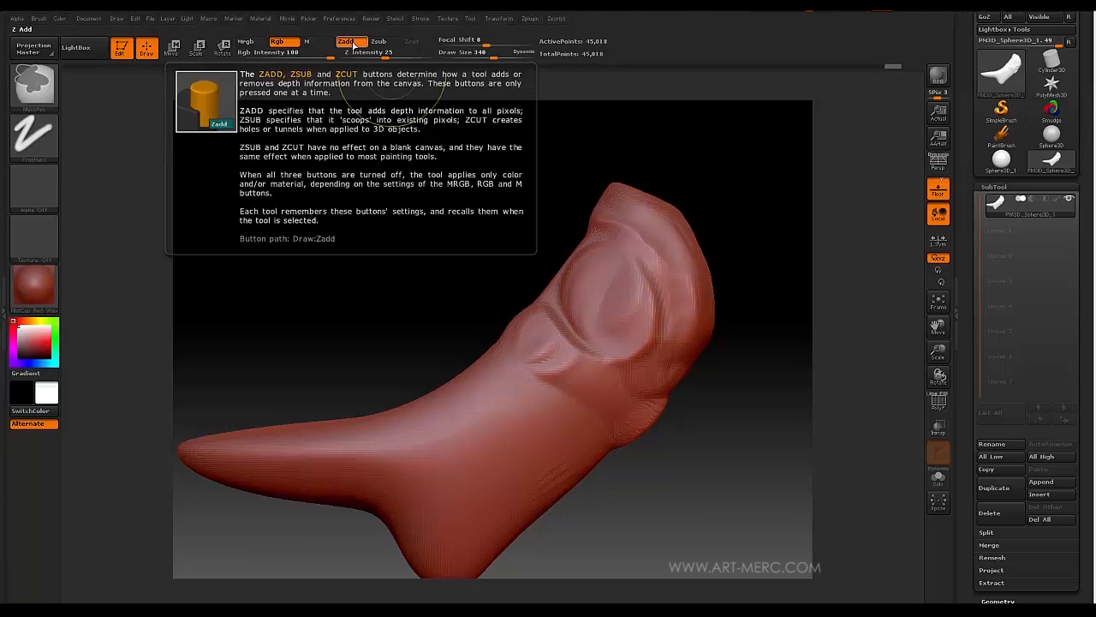
left_click_drag(601, 306, 611, 311)
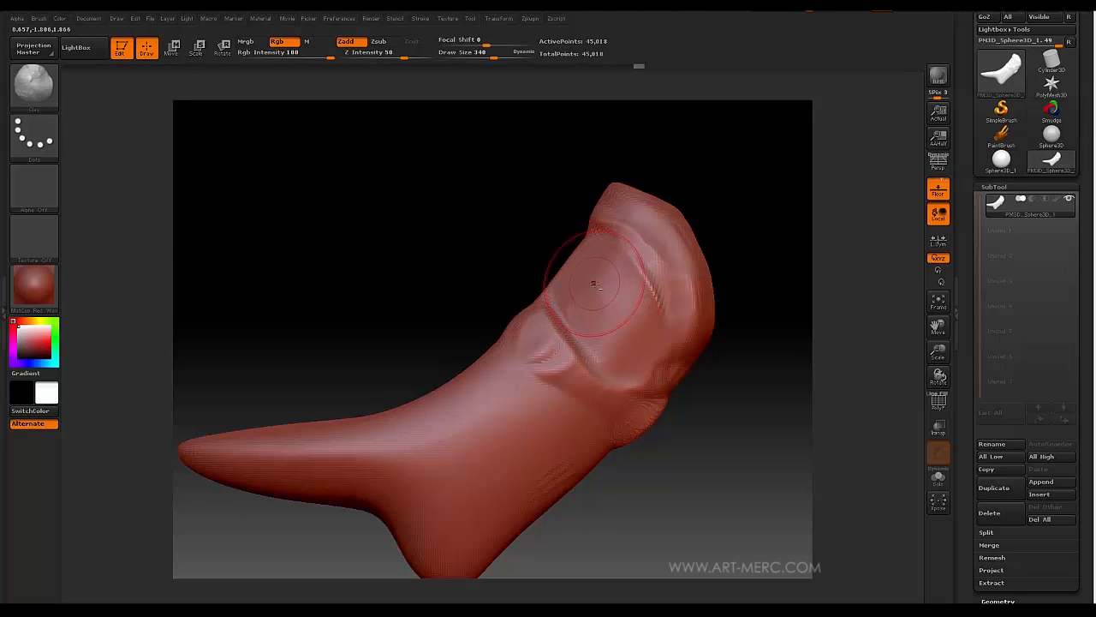
mouse_move(548, 257)
left_mouse_down()
mouse_move(494, 252)
mouse_move(582, 282)
mouse_move(597, 329)
left_mouse_up()
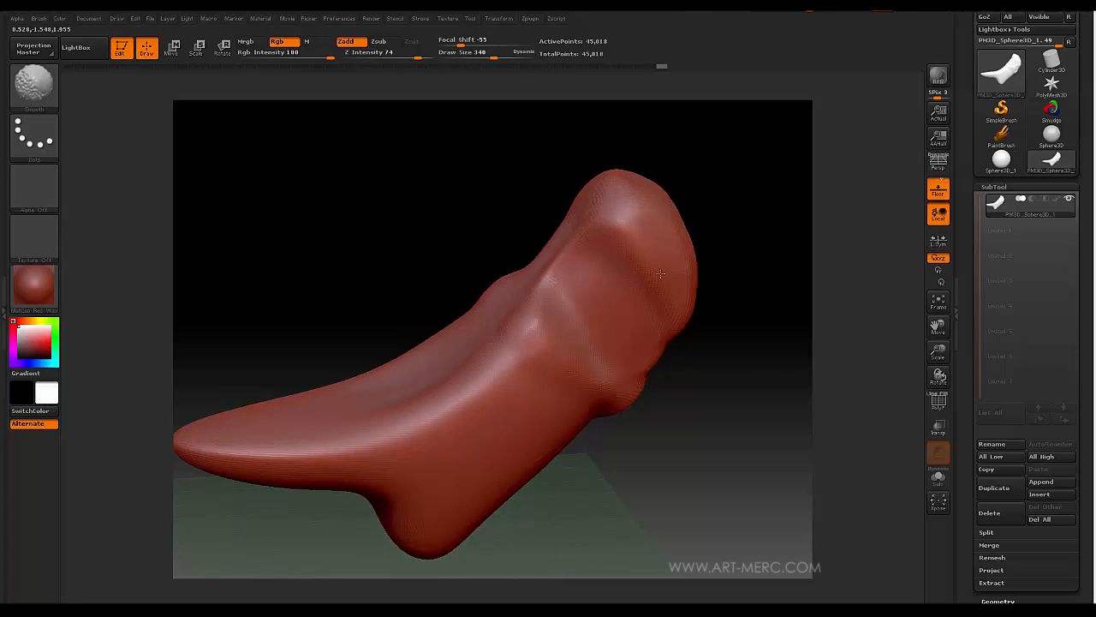
- Smooth the raised end and sculpt the form's pointed tip with Clay and Smooth strokes, heavily stretching its polygons
mouse_move(728, 300)
left_mouse_down()
mouse_move(485, 323)
mouse_move(460, 191)
mouse_move(439, 237)
mouse_move(678, 386)
mouse_move(673, 377)
left_mouse_up()
left_click_drag(673, 377, 700, 417, "alt")
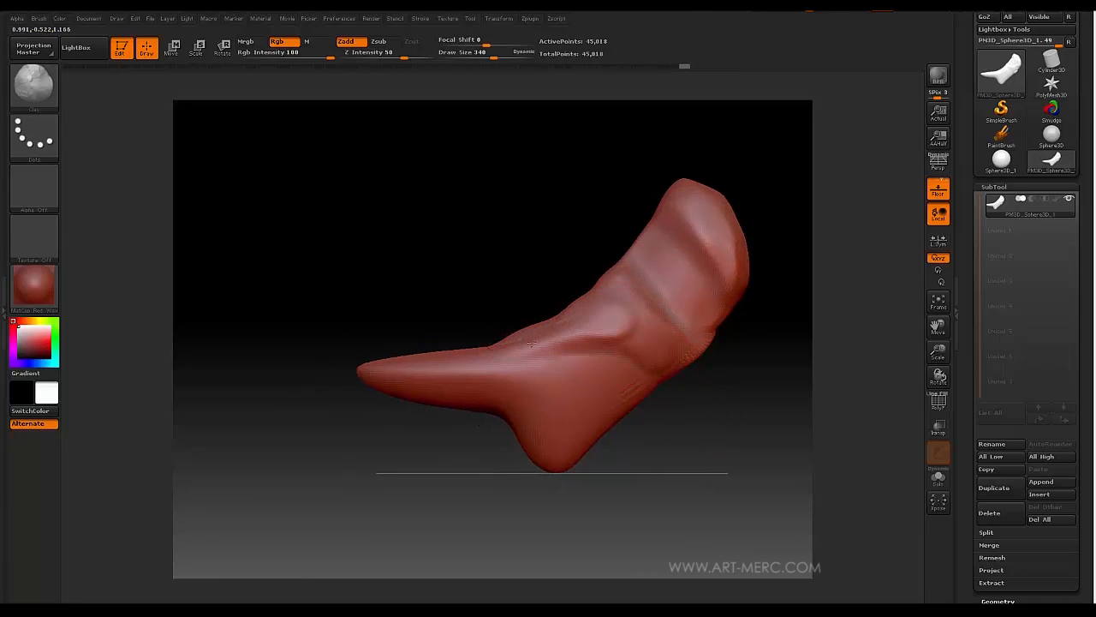
left_click_drag(399, 276, 394, 268)
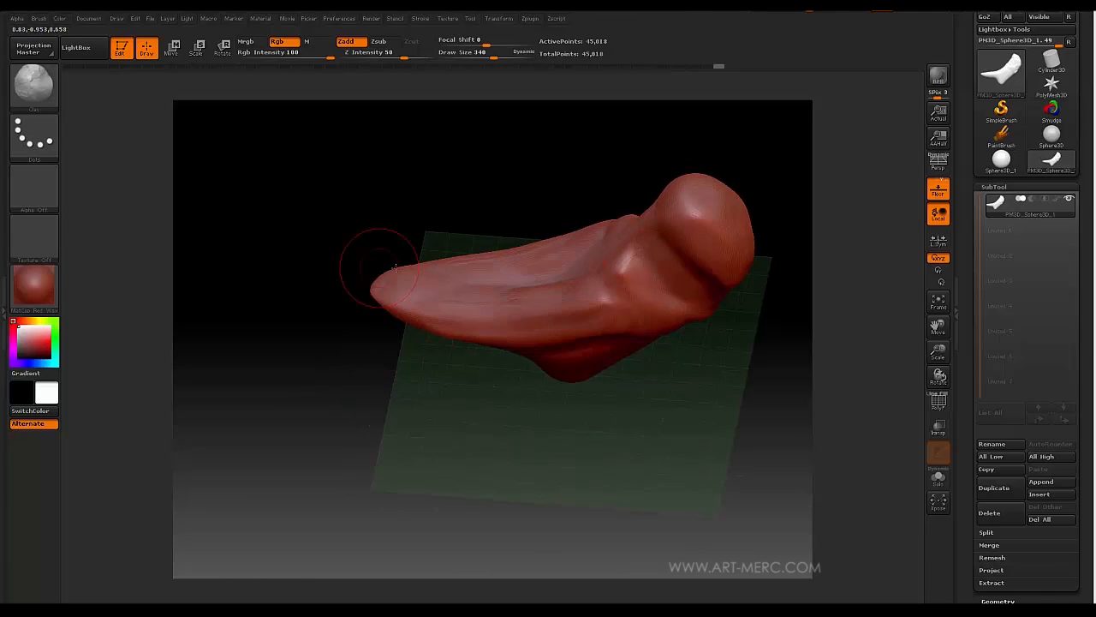
mouse_move(496, 277)
left_mouse_down()
mouse_move(351, 261)
mouse_move(322, 226)
left_mouse_up()
mouse_move(322, 226)
left_mouse_down()
mouse_move(330, 150)
mouse_move(385, 157)
mouse_move(335, 179)
mouse_move(403, 166)
left_mouse_up()
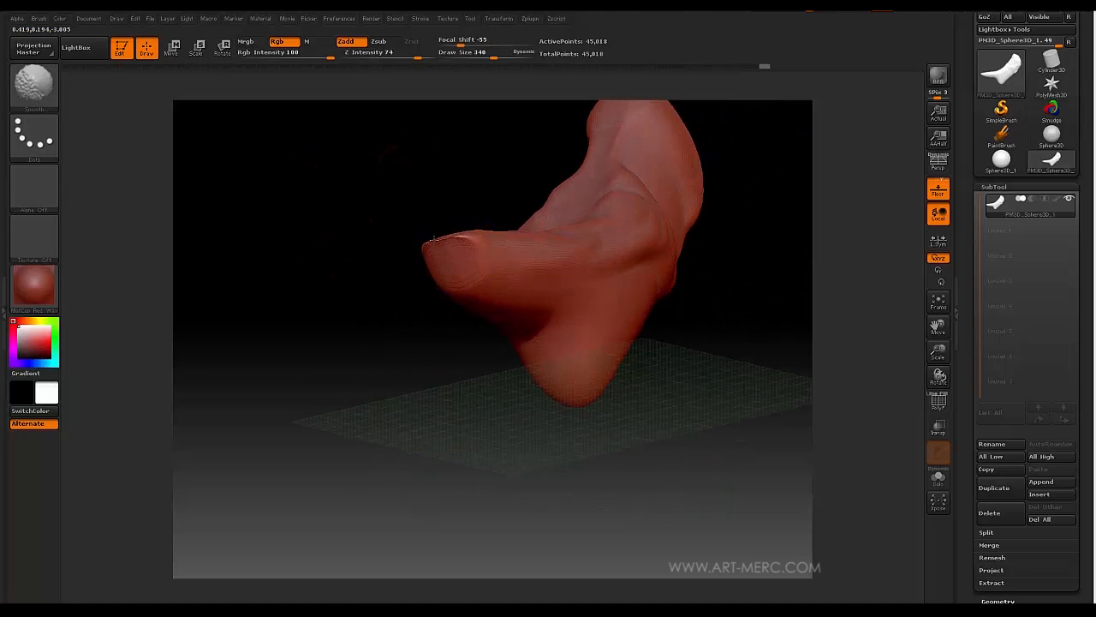
mouse_move(427, 241)
left_mouse_down("shift")
mouse_move(364, 203)
mouse_move(366, 320)
mouse_move(374, 215)
mouse_move(507, 286)
mouse_move(469, 254)
mouse_move(490, 267)
left_mouse_up("shift")
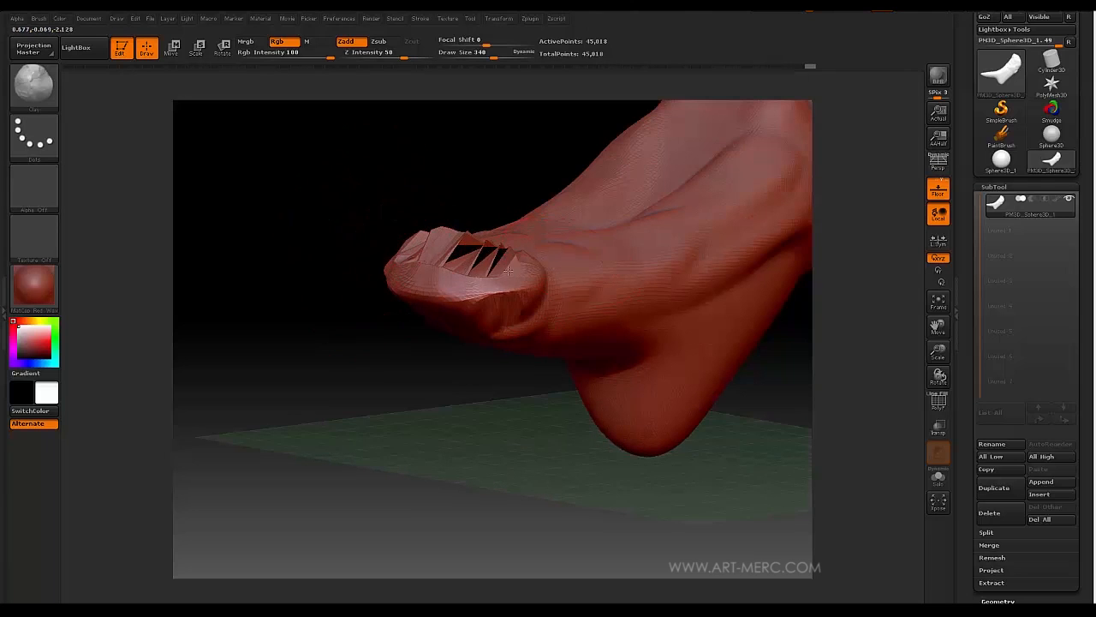
mouse_move(346, 227)
left_mouse_down()
mouse_move(328, 320)
mouse_move(317, 234)
mouse_move(354, 205)
left_mouse_up()
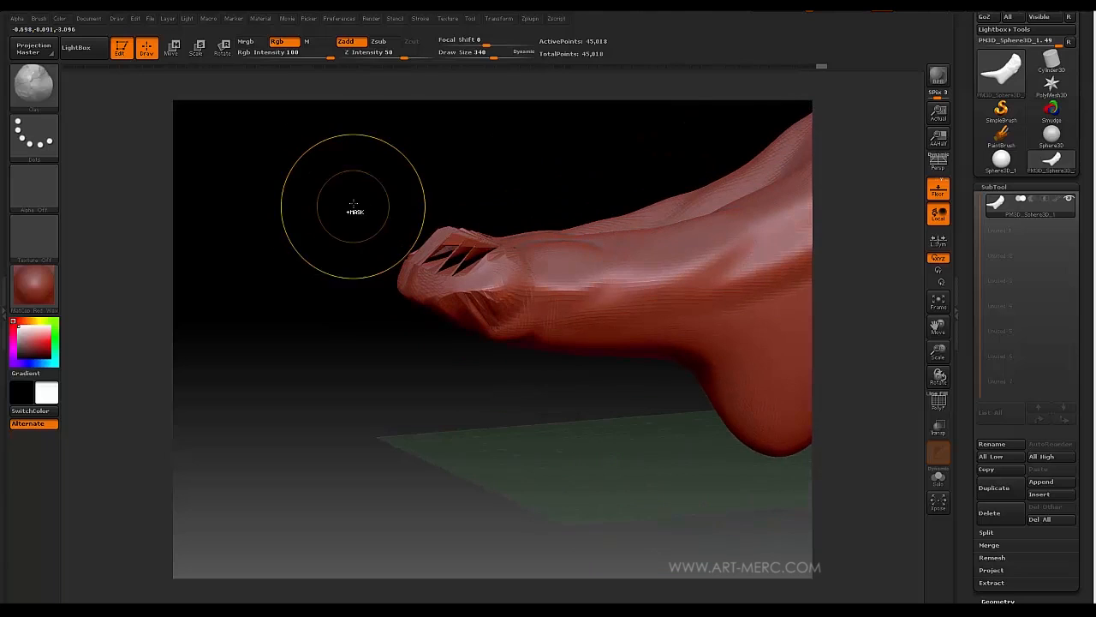
key("ctrl")
key("ctrl")
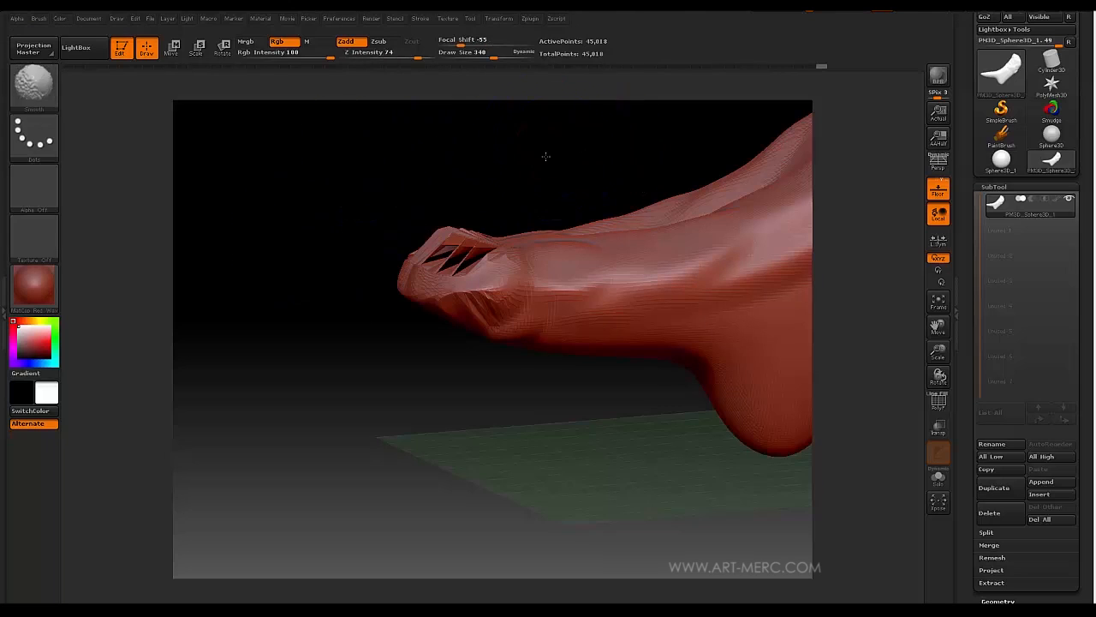
- Mask a narrow vertical band across the form's middle and build up Clay strokes around it
mouse_move(543, 154)
left_mouse_down()
mouse_move(602, 166)
mouse_move(453, 189)
mouse_move(463, 188)
left_mouse_up()
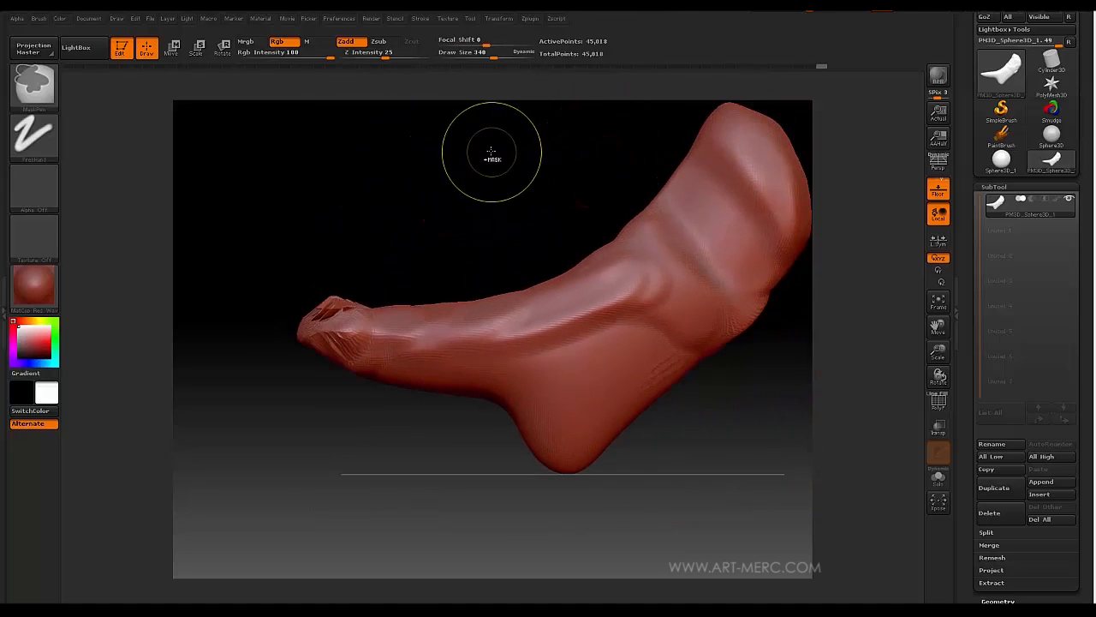
left_click_drag(490, 152, 536, 541, "ctrl")
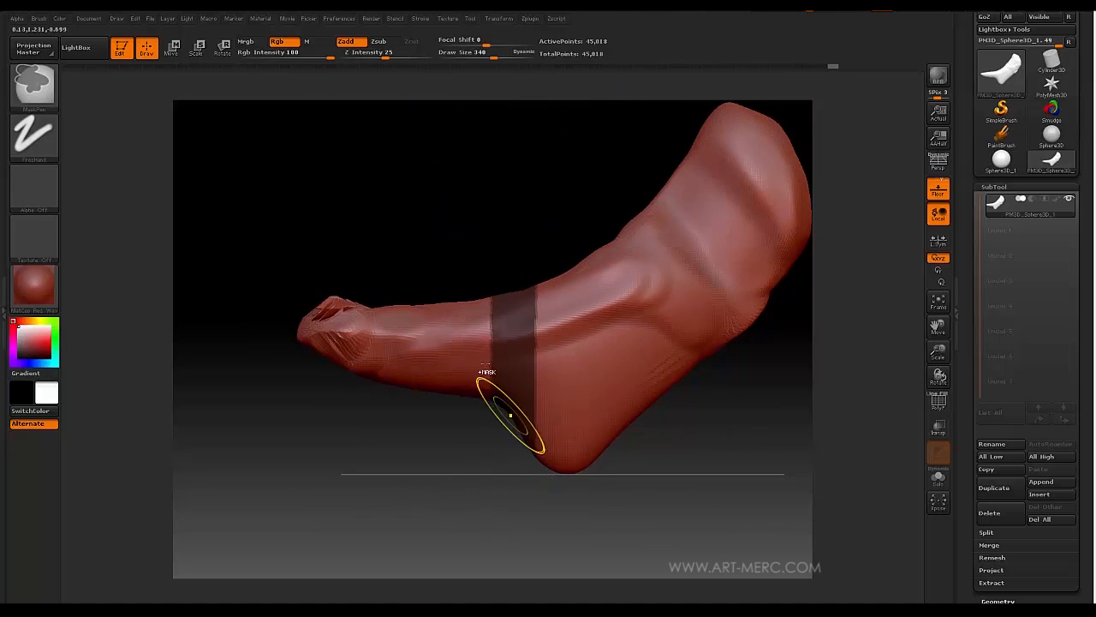
mouse_move(447, 235)
left_mouse_down()
mouse_move(460, 306)
mouse_move(411, 179)
mouse_move(451, 213)
mouse_move(467, 211)
mouse_move(435, 205)
mouse_move(402, 176)
mouse_move(453, 248)
mouse_move(448, 279)
mouse_move(533, 333)
mouse_move(550, 433)
left_mouse_up()
mouse_move(488, 242)
left_mouse_down()
mouse_move(497, 399)
mouse_move(567, 448)
left_mouse_up()
key("ctrl")
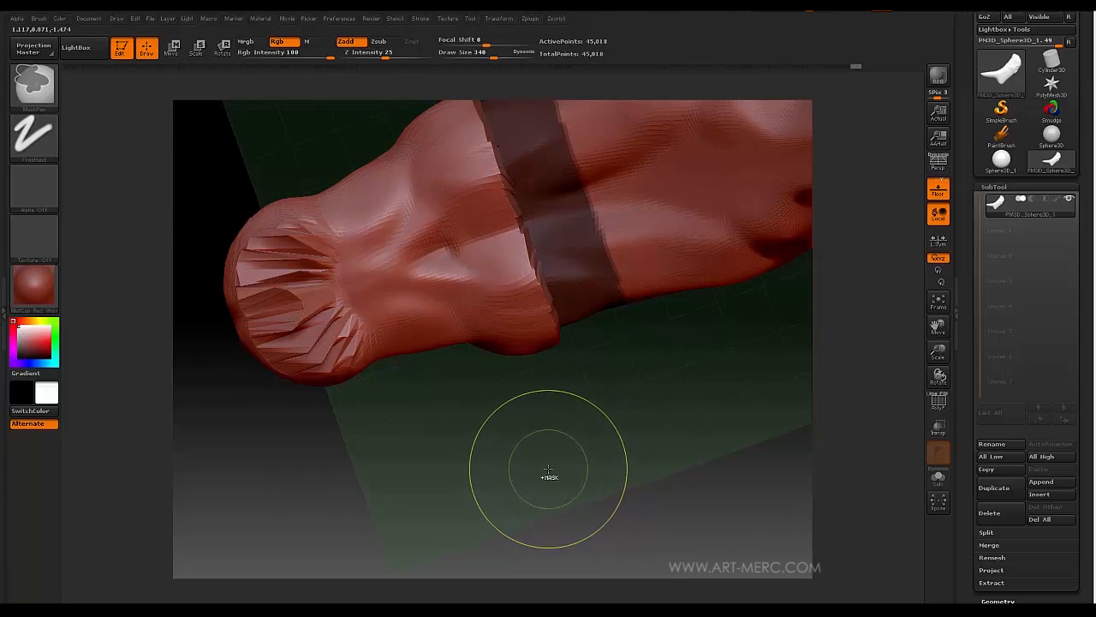
- Invert the mask and sculpt the exposed band with the Clay brush
left_click(549, 475, "ctrl")
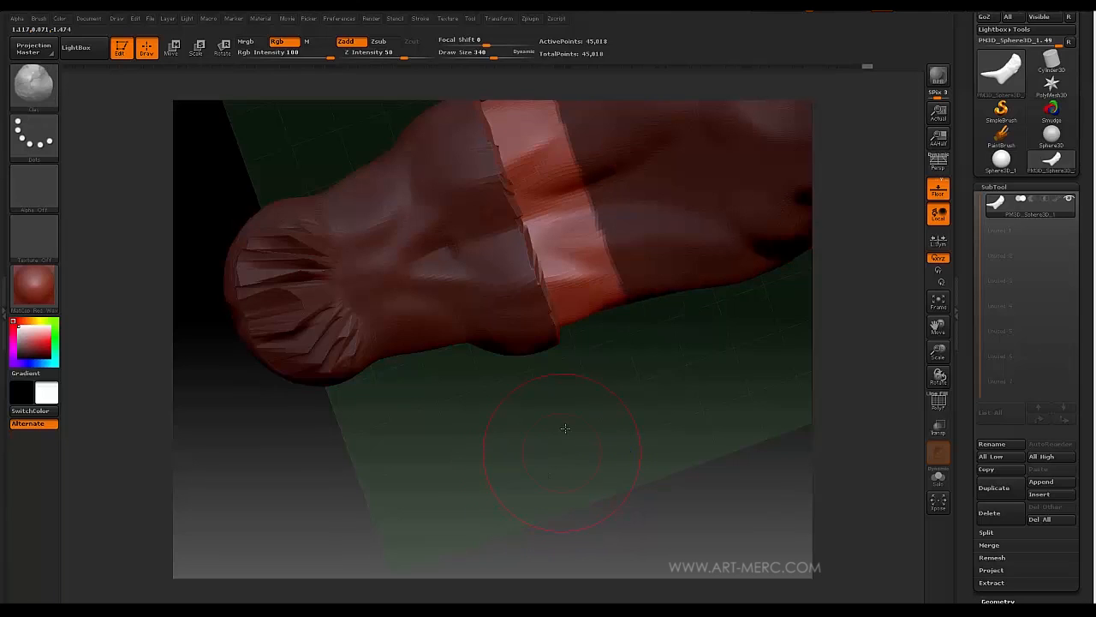
left_click_drag(566, 427, 502, 470)
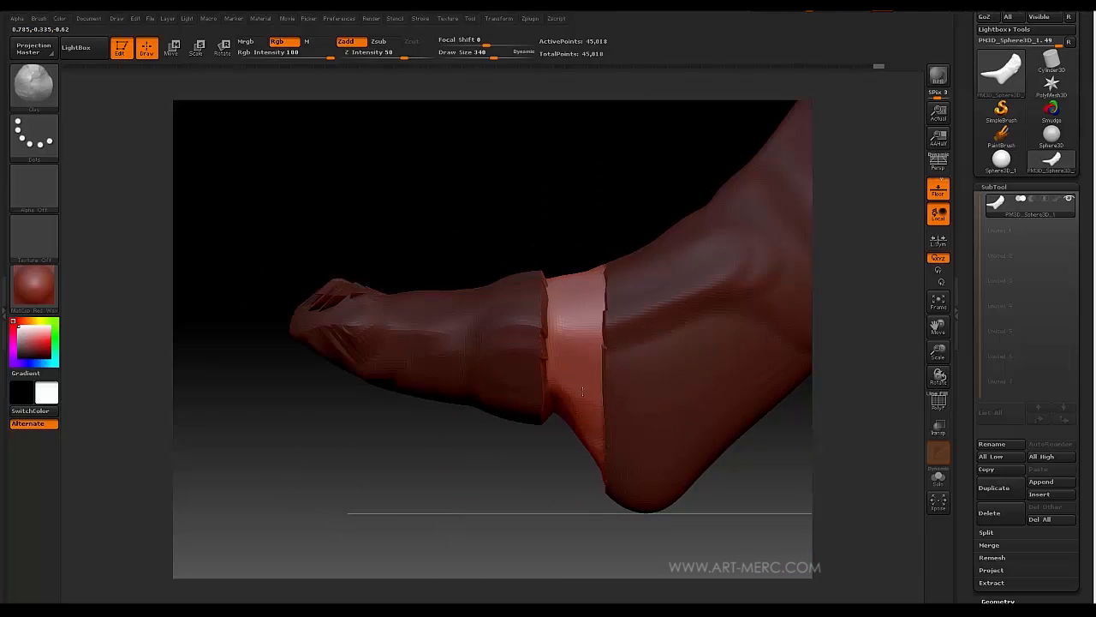
left_click_drag(555, 470, 535, 275)
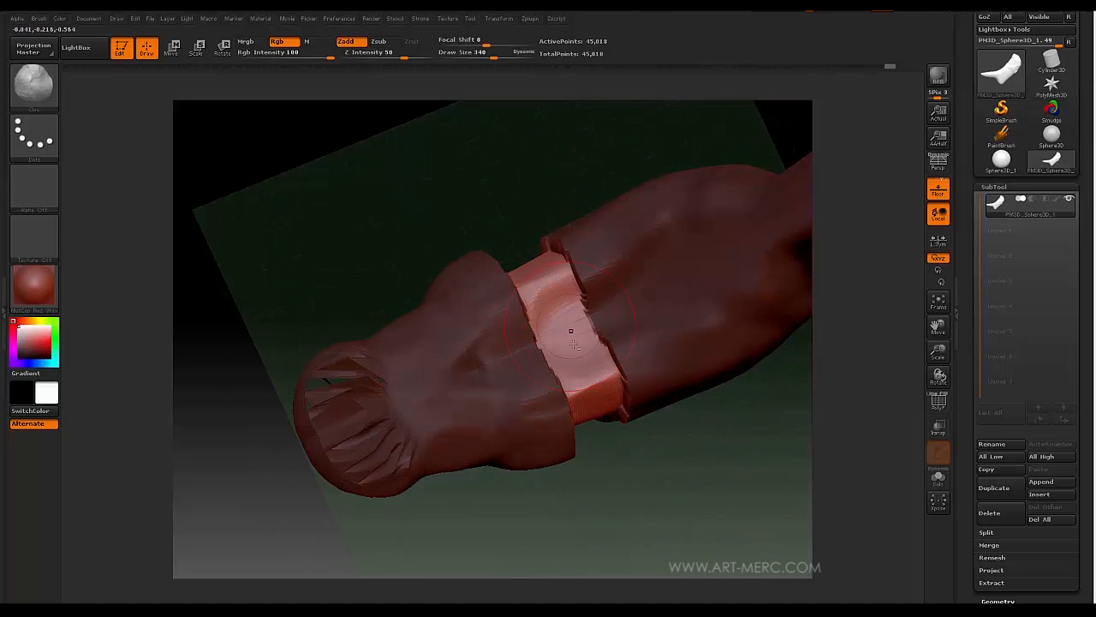
mouse_move(501, 217)
left_mouse_down()
mouse_move(421, 118)
mouse_move(460, 228)
mouse_move(480, 173)
mouse_move(478, 325)
mouse_move(513, 245)
mouse_move(568, 232)
mouse_move(551, 235)
mouse_move(506, 188)
mouse_move(533, 191)
mouse_move(529, 166)
mouse_move(549, 210)
mouse_move(522, 211)
mouse_move(509, 228)
mouse_move(504, 320)
mouse_move(523, 266)
mouse_move(497, 191)
left_mouse_up()
- Clear the mask from the whole form
key("ctrl")
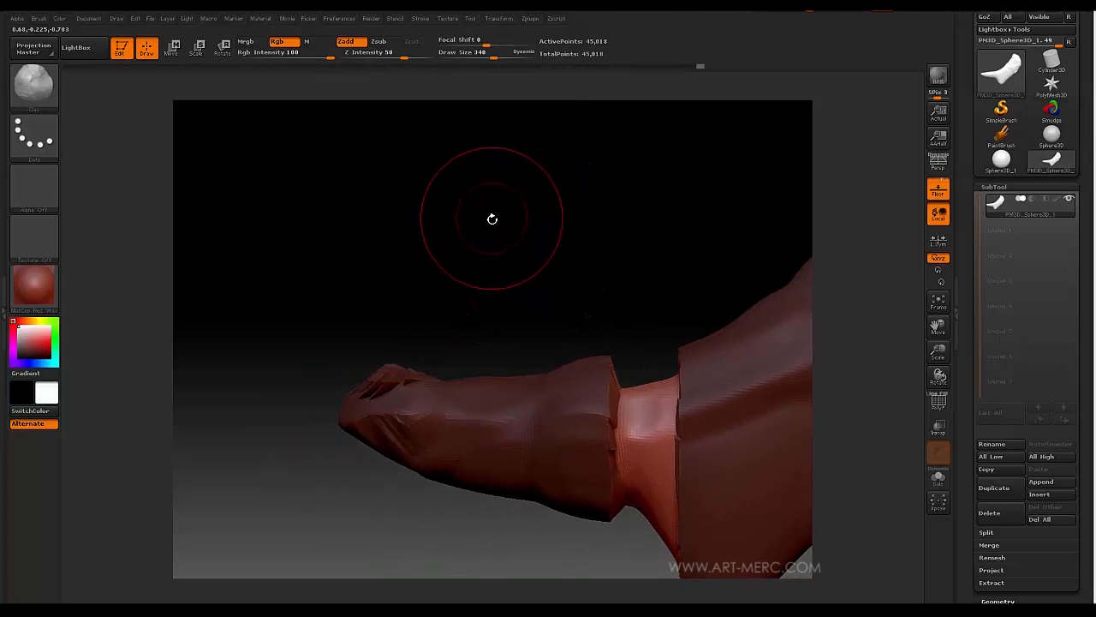
key("ctrl")
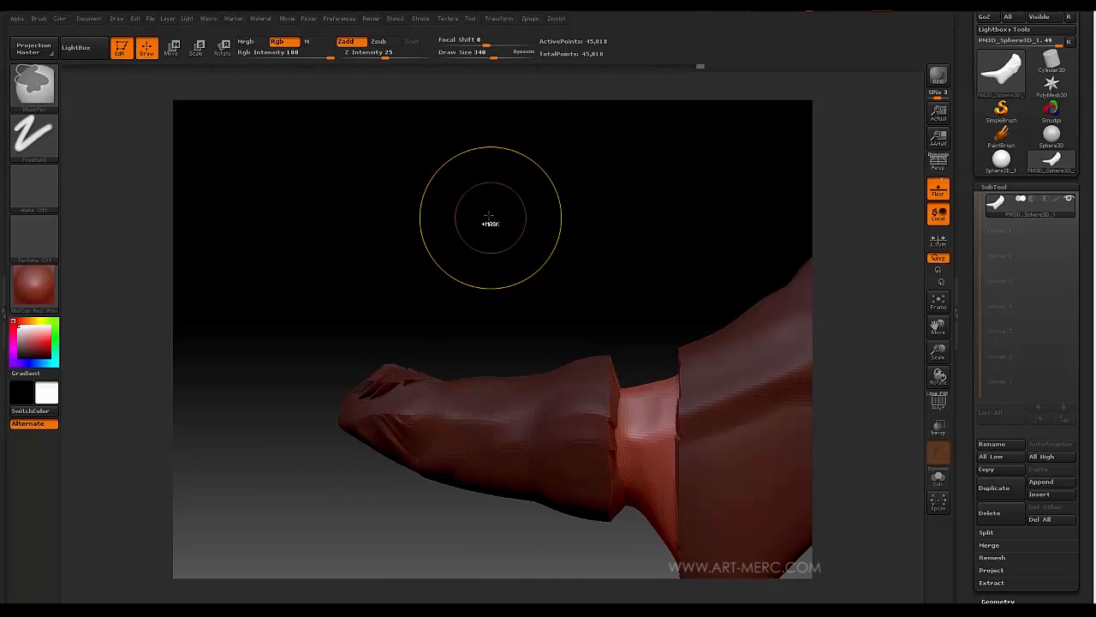
left_click_drag(470, 189, 488, 239, "ctrl")
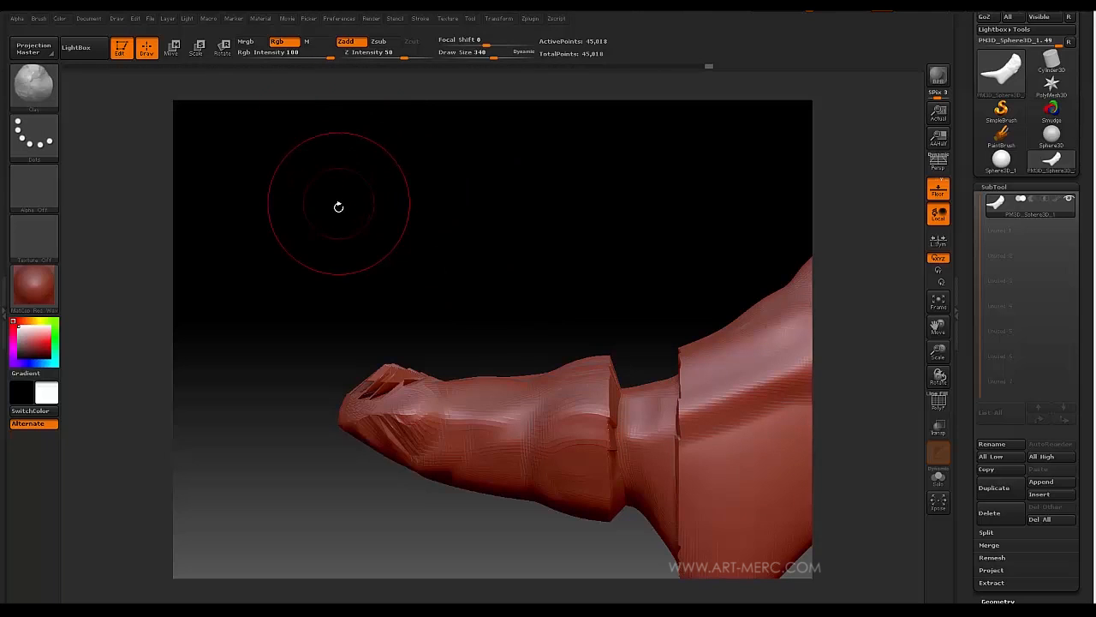
- Remesh the form with DynaMesh to even out the stretched polygons at the tip
mouse_move(313, 208)
left_mouse_down()
mouse_move(388, 271)
mouse_move(311, 171)
left_mouse_up()
key("shift")
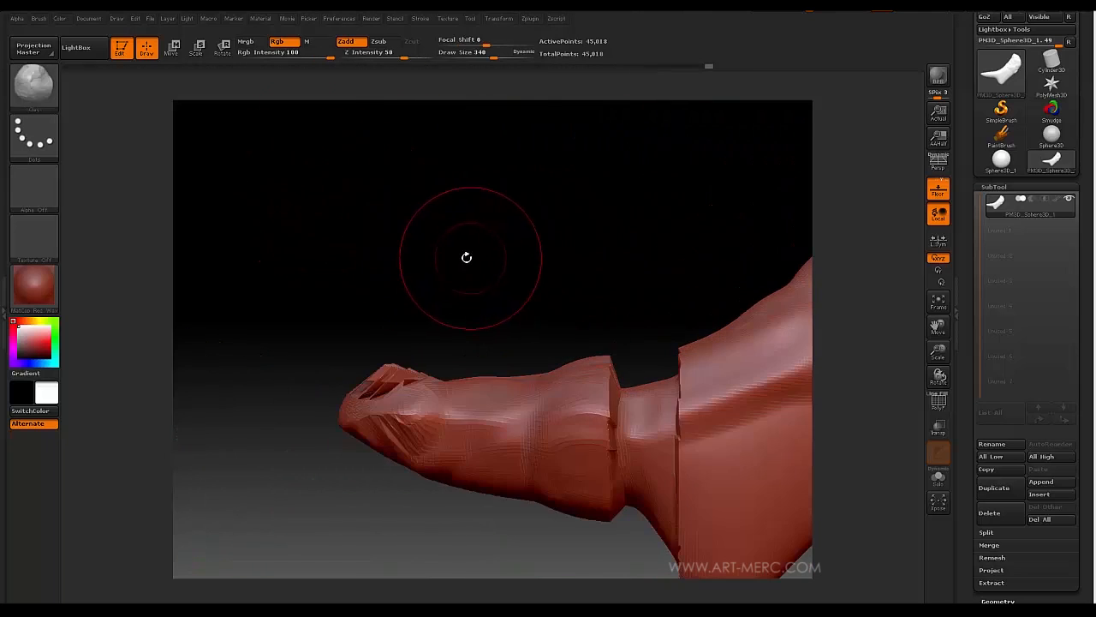
mouse_move(465, 255)
left_mouse_down()
mouse_move(428, 274)
mouse_move(443, 283)
mouse_move(413, 223)
mouse_move(448, 264)
mouse_move(424, 206)
left_mouse_up()
left_click_drag(425, 206, 435, 235, "alt")
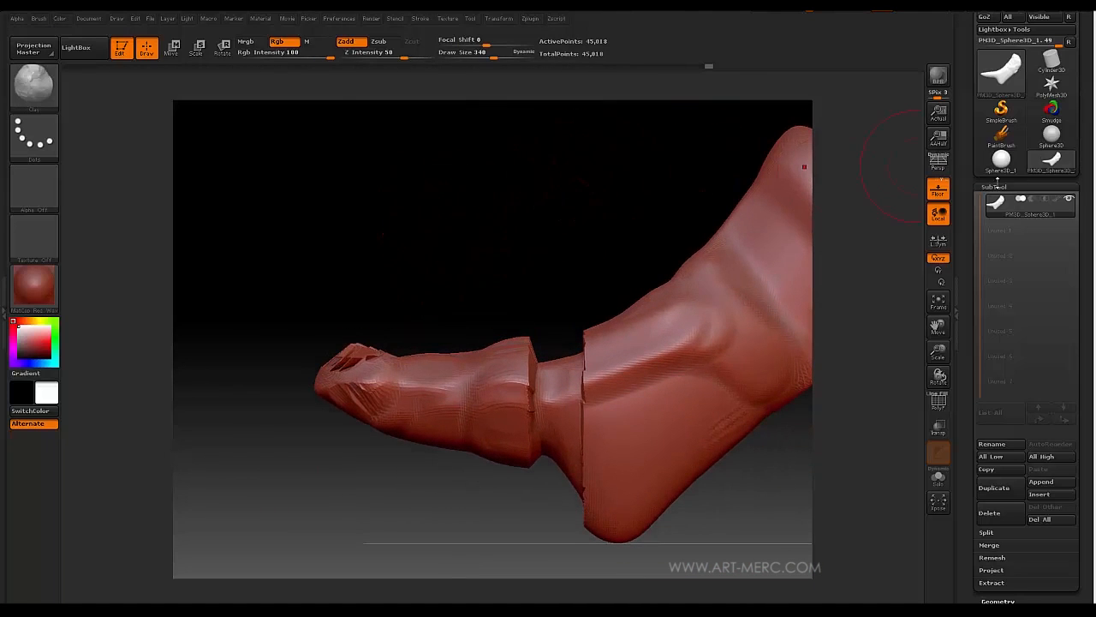
left_click_drag(969, 194, 963, 224)
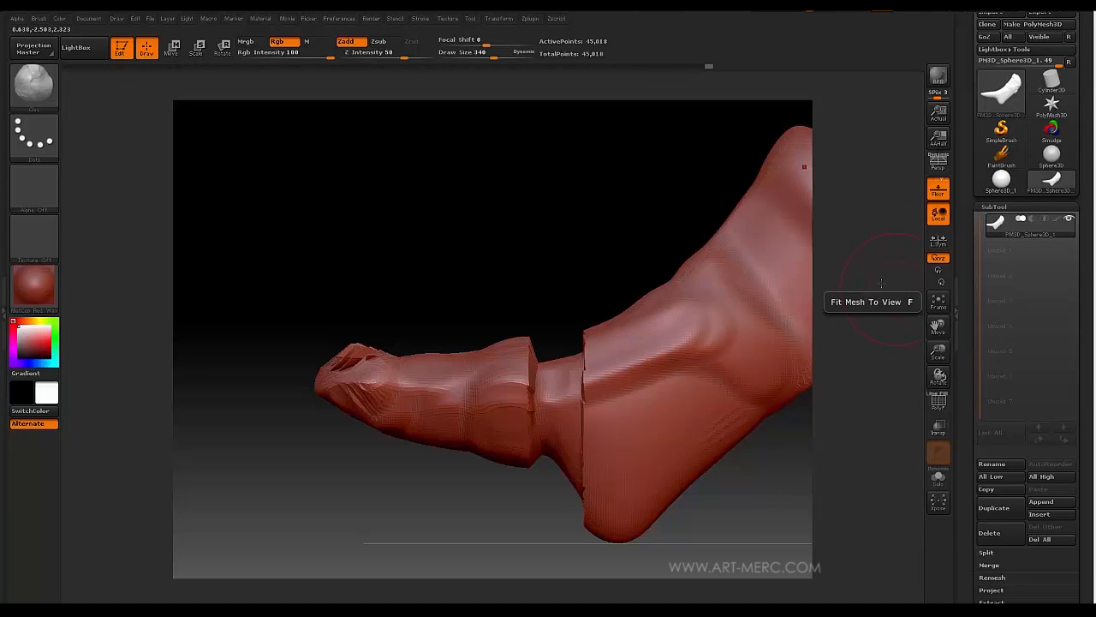
left_click_drag(387, 265, 376, 325)
left_click_drag(385, 207, 388, 386)
left_click_drag(432, 392, 307, 211)
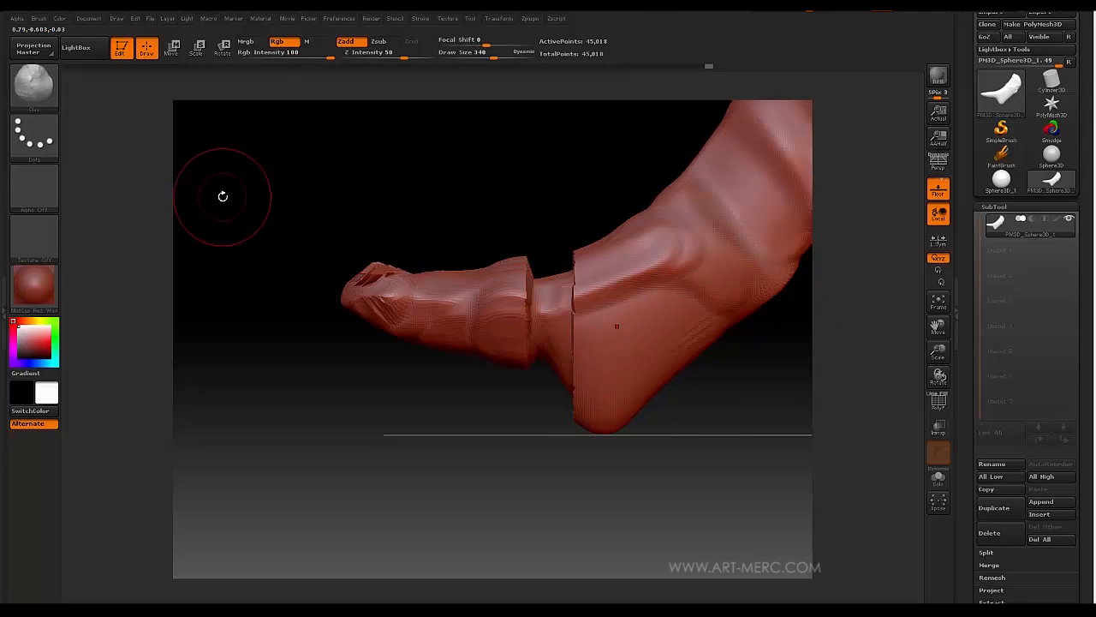
key("ctrl")
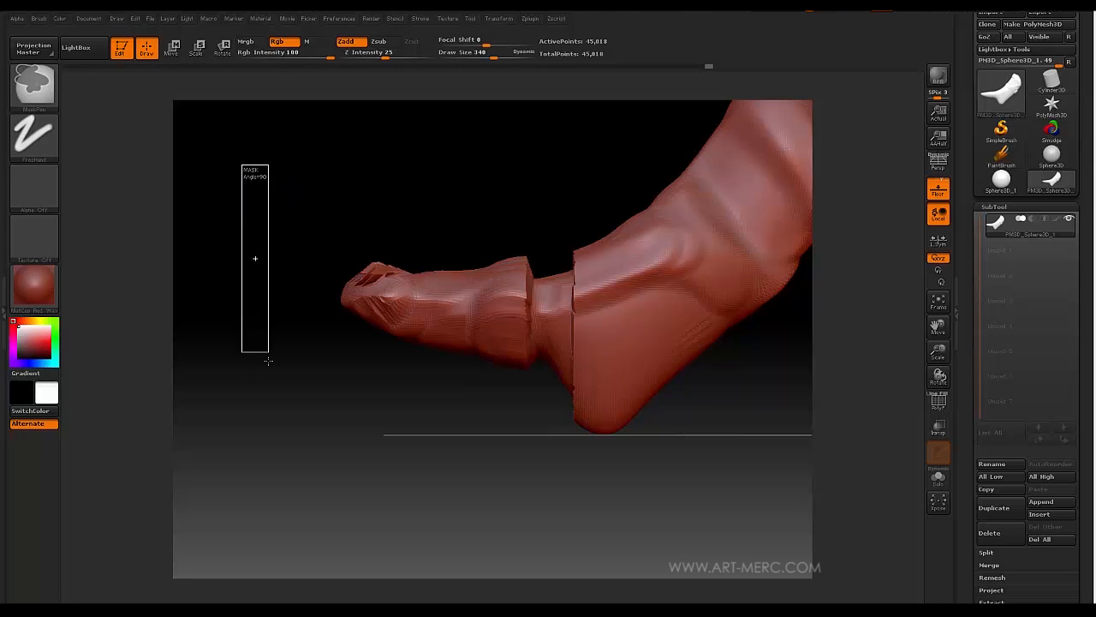
key("ctrl")
- Smooth the jagged folds on the form's tip and update the DynaMesh to close the remaining small holes
left_click_drag(292, 241, 471, 453)
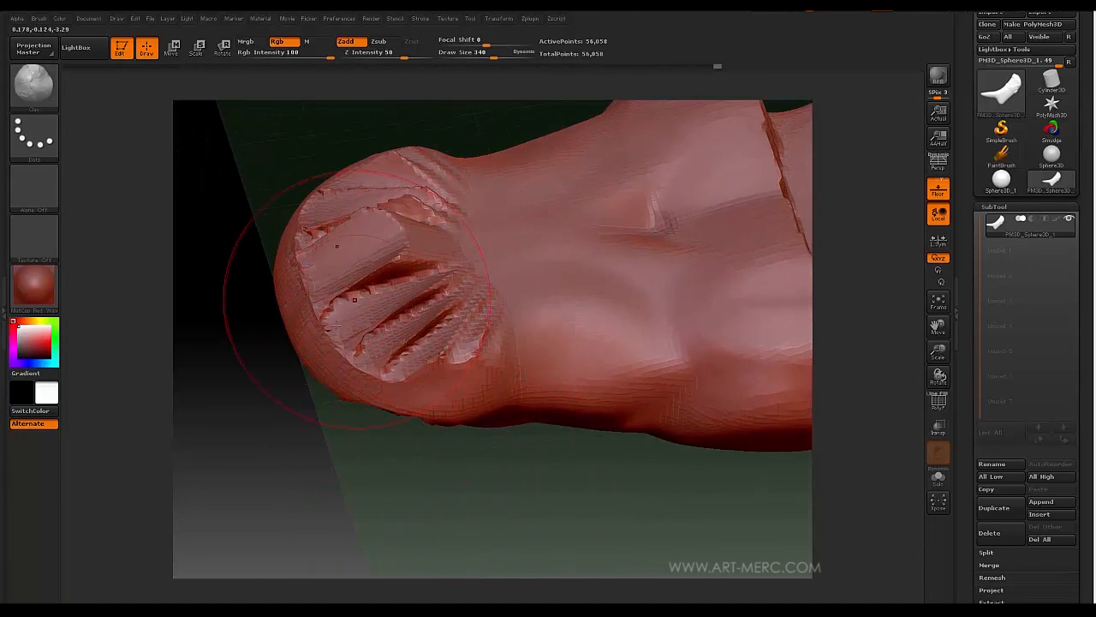
mouse_move(253, 377)
left_mouse_down()
mouse_move(286, 328)
mouse_move(291, 389)
left_mouse_up()
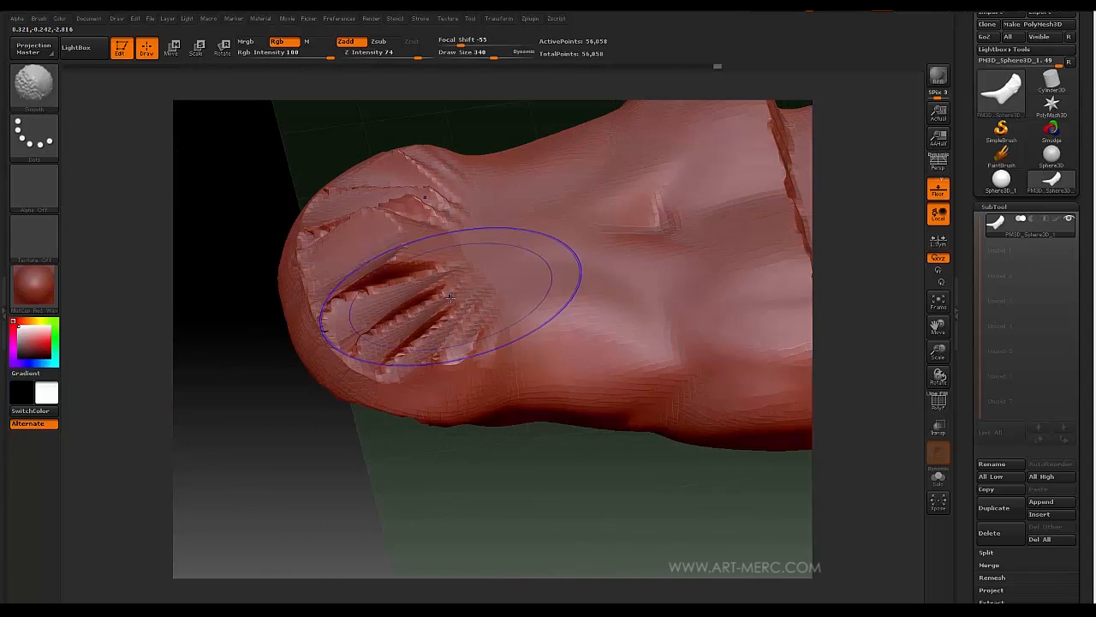
mouse_move(449, 296)
left_mouse_down("shift")
mouse_move(362, 342)
mouse_move(394, 310)
left_mouse_up("shift")
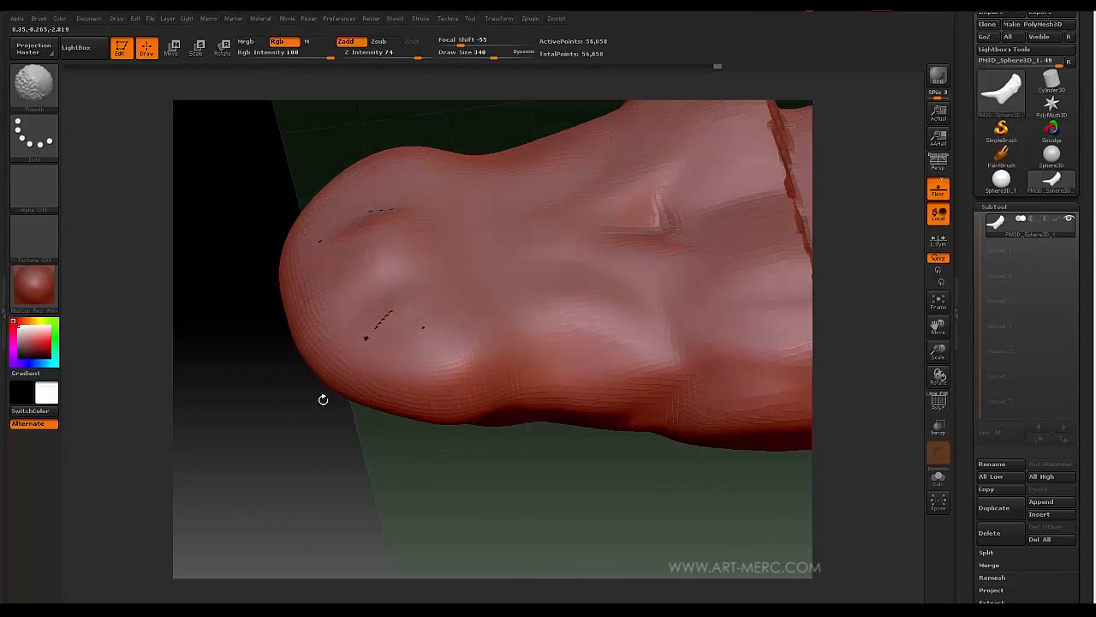
mouse_move(323, 399)
left_mouse_down()
mouse_move(286, 420)
mouse_move(279, 374)
mouse_move(393, 256)
left_mouse_up()
key("b")
key("m")
key("t")
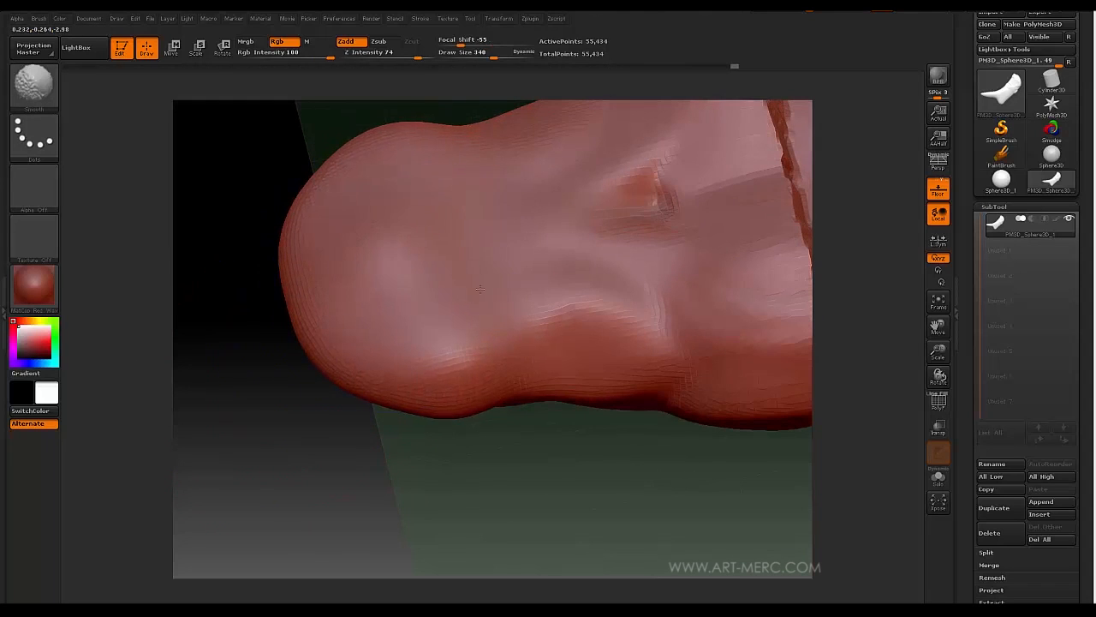
- Smooth the surface behind the tip and the hard stepped edges on both sides of the narrow band
left_click_drag(480, 289, 625, 259, "shift")
left_click_drag(641, 477, 644, 390)
left_click_drag(661, 311, 641, 216, "shift")
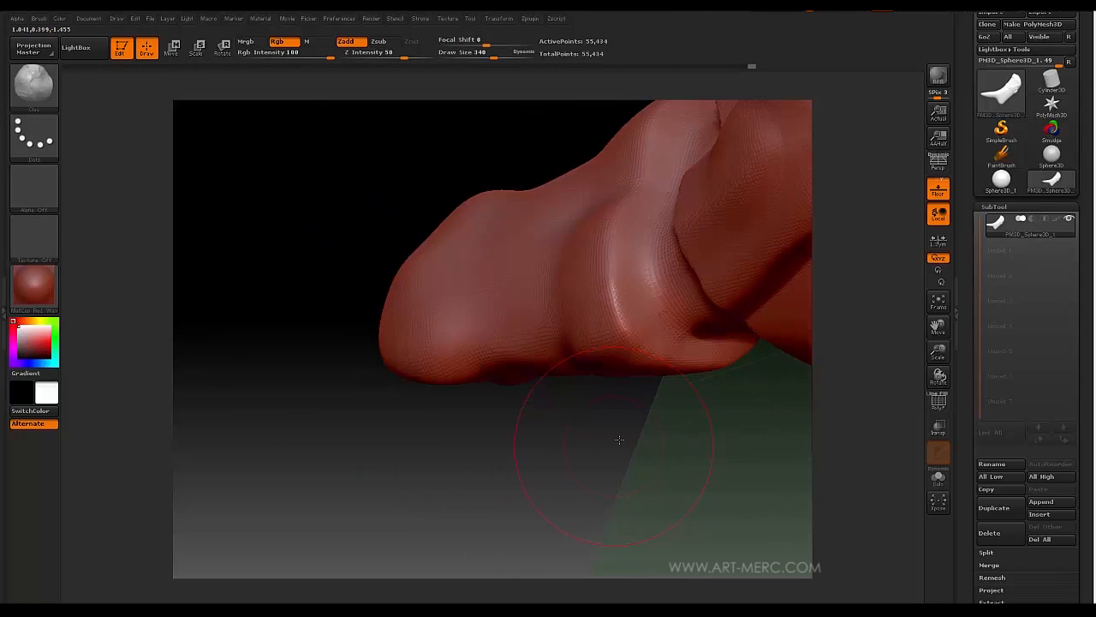
left_click_drag(619, 439, 663, 286)
mouse_move(721, 485)
left_mouse_down()
mouse_move(551, 372)
mouse_move(391, 325)
mouse_move(457, 251)
mouse_move(489, 235)
mouse_move(633, 330)
mouse_move(537, 328)
left_mouse_up()
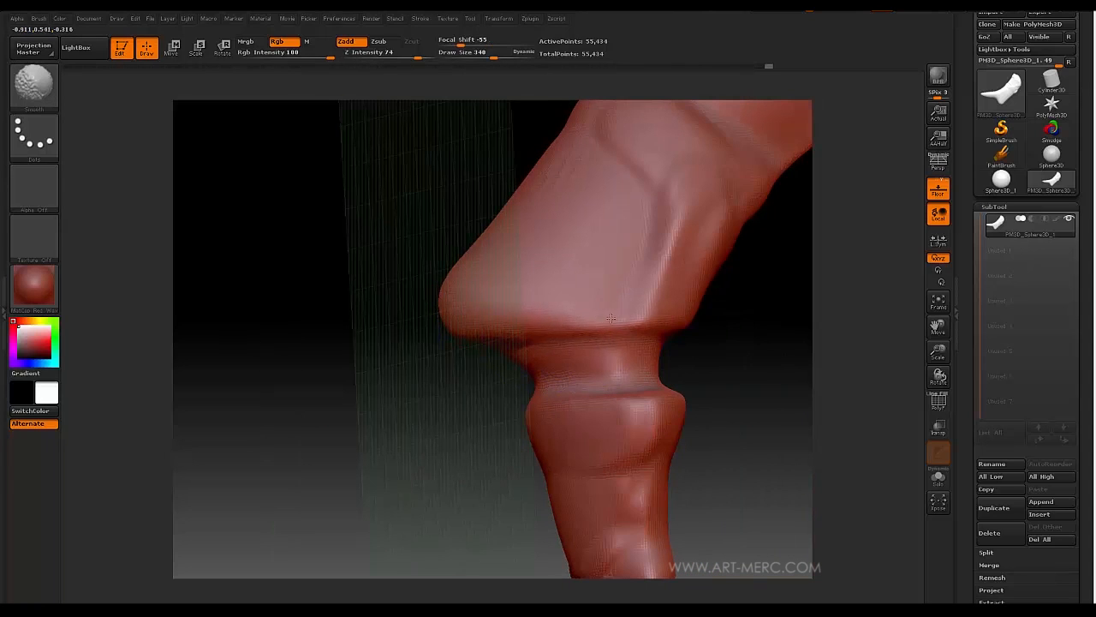
- Sculpt a deep notch into the form's back above the lower bump with Clay strokes, and smooth the ridge above it
mouse_move(463, 299)
left_mouse_down()
mouse_move(453, 291)
mouse_move(445, 342)
mouse_move(465, 245)
mouse_move(474, 373)
mouse_move(480, 337)
mouse_move(431, 362)
mouse_move(440, 372)
mouse_move(442, 271)
mouse_move(413, 369)
mouse_move(431, 385)
mouse_move(416, 325)
mouse_move(396, 308)
mouse_move(425, 274)
mouse_move(444, 323)
left_mouse_up()
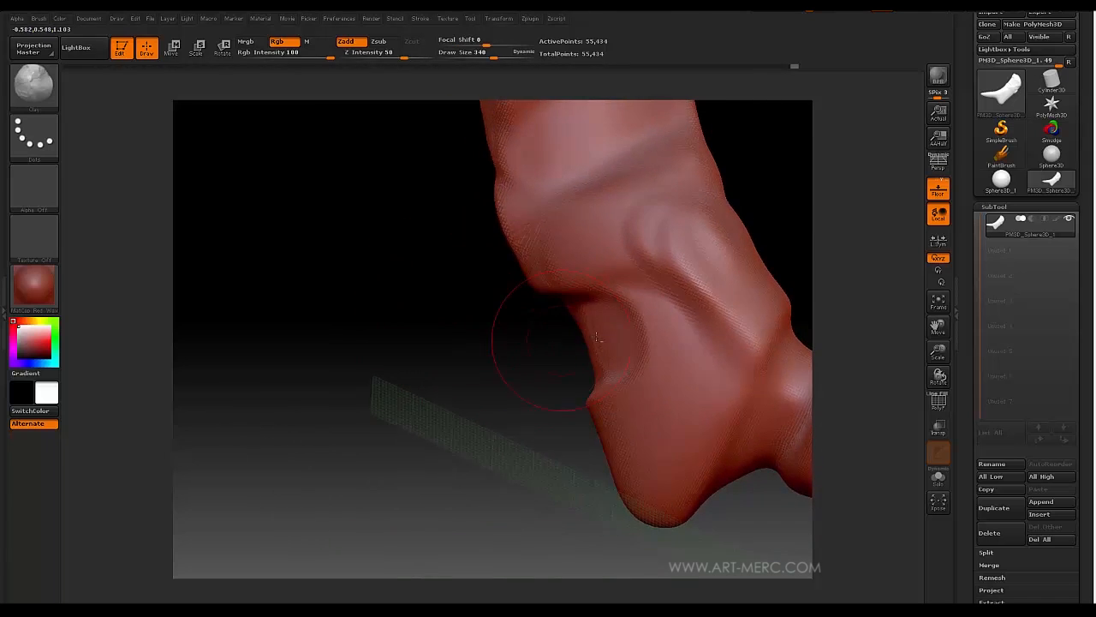
left_click_drag(487, 364, 702, 368)
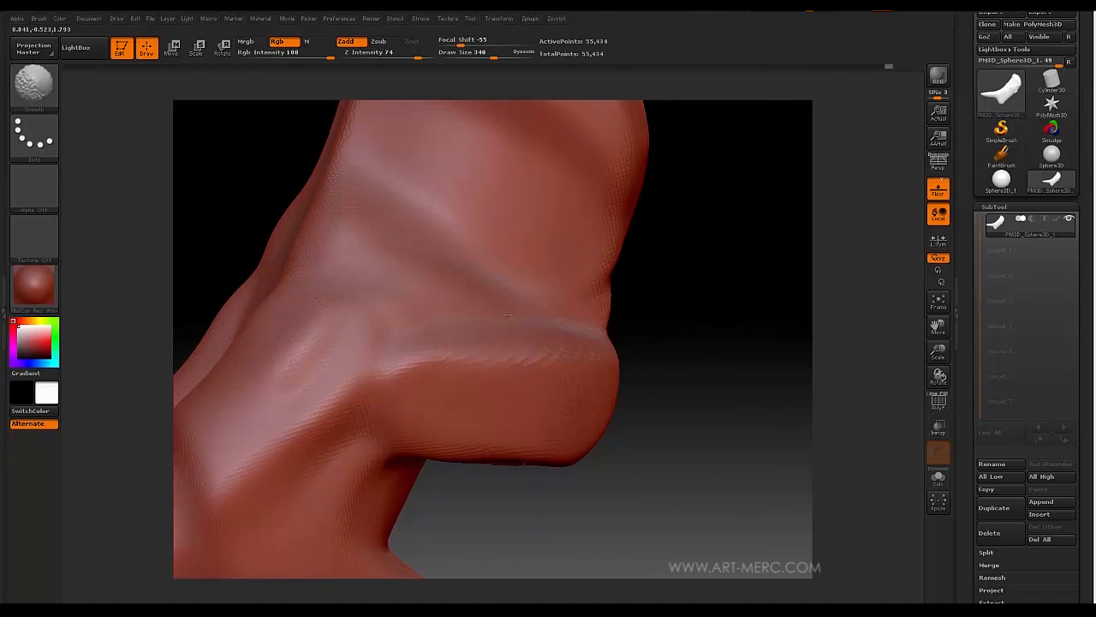
left_click_drag(693, 391, 696, 385)
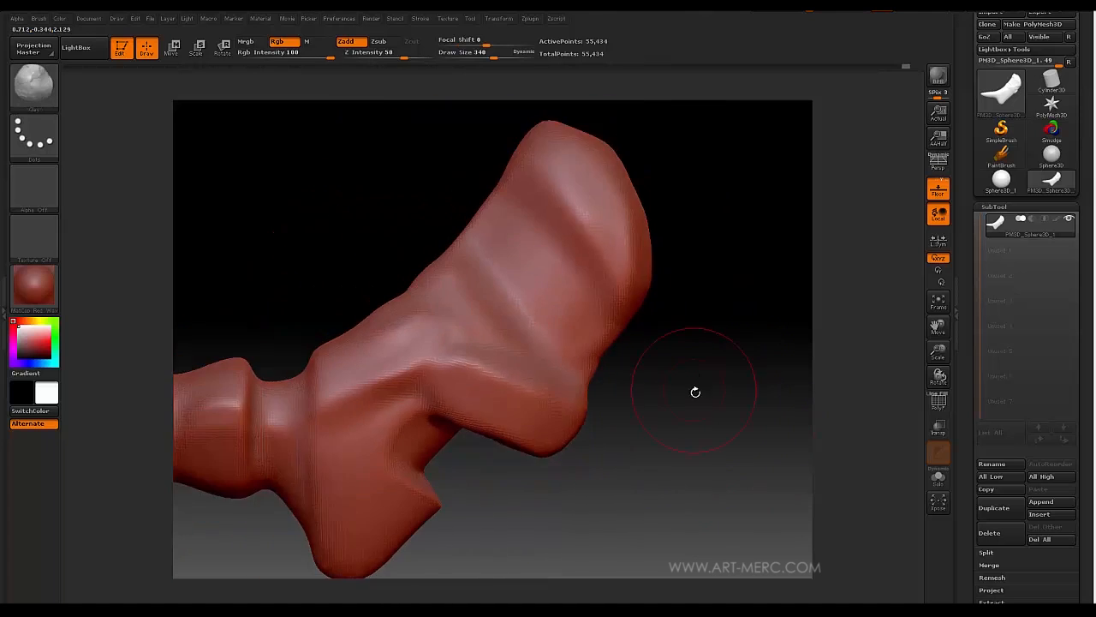
mouse_move(697, 392)
left_mouse_down()
mouse_move(659, 251)
mouse_move(739, 360)
mouse_move(839, 309)
left_mouse_up()
mouse_move(501, 288)
left_mouse_down()
mouse_move(431, 280)
mouse_move(416, 291)
left_mouse_up()
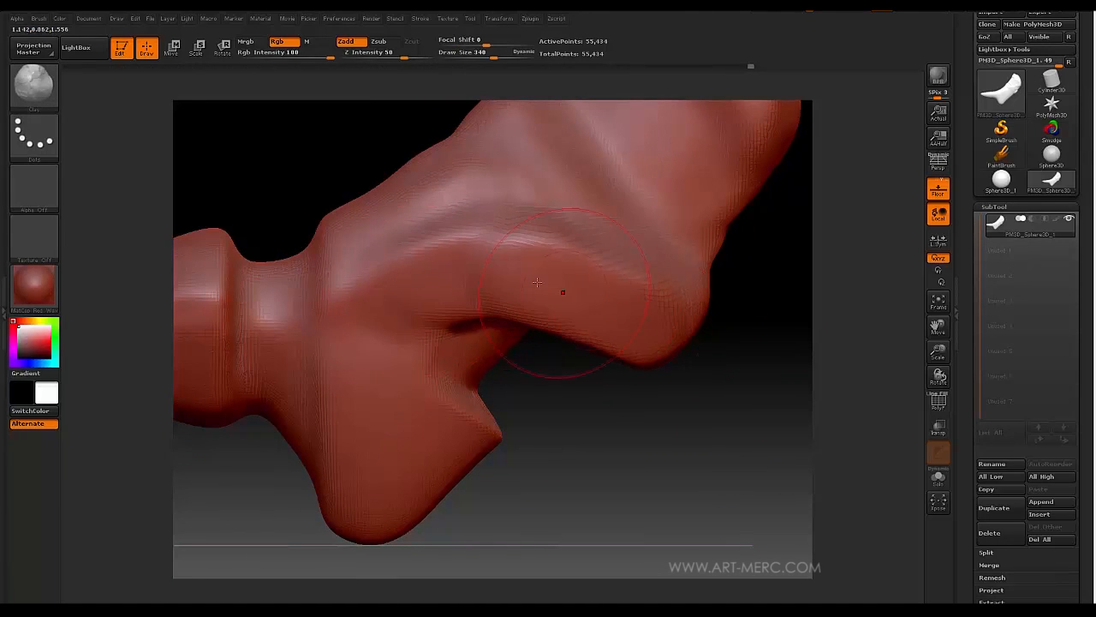
- Sculpt a curved fold with Clay at draw size 150 on each side below the form's upper end, and update the DynaMesh
left_click_drag(719, 355, 618, 313)
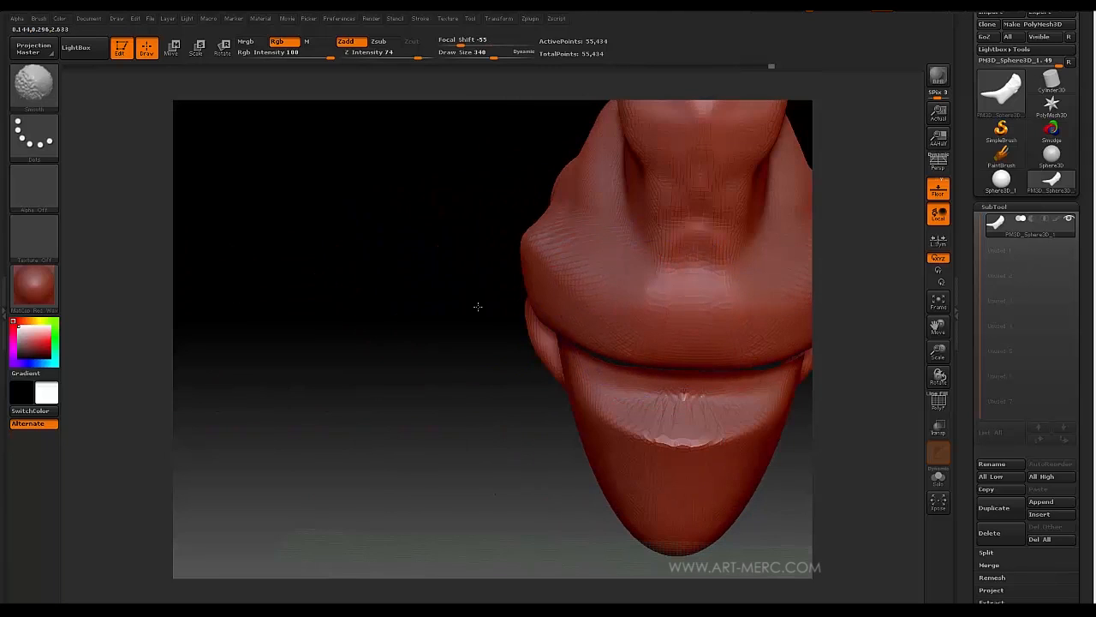
left_click_drag(478, 306, 538, 278)
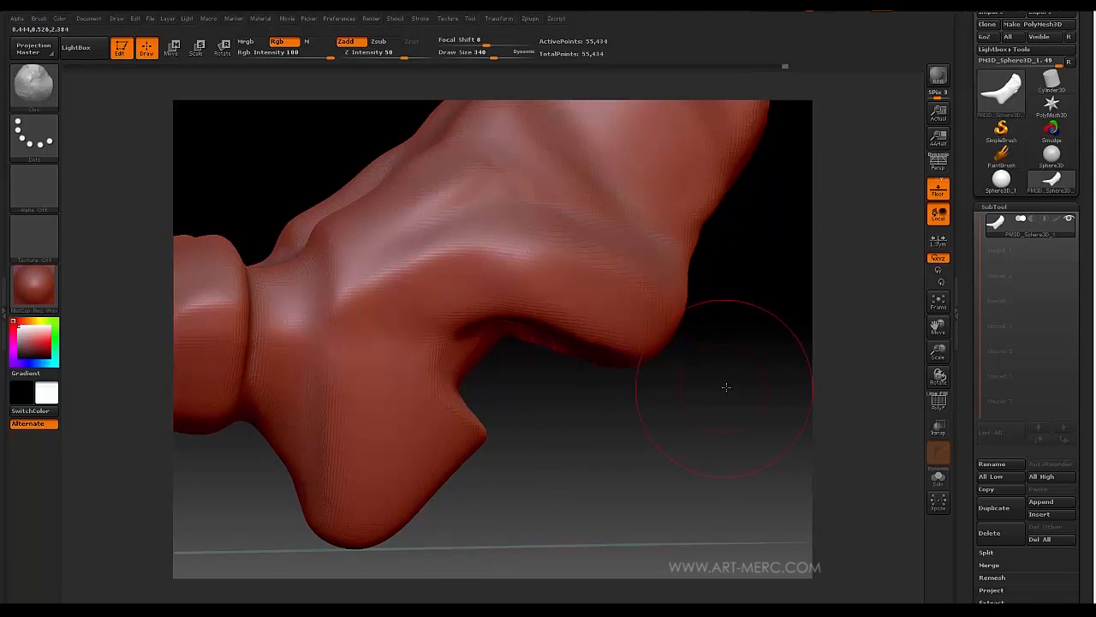
mouse_move(722, 385)
left_mouse_down()
mouse_move(685, 340)
mouse_move(731, 391)
mouse_move(684, 359)
mouse_move(631, 288)
mouse_move(729, 372)
mouse_move(627, 236)
mouse_move(680, 384)
mouse_move(470, 291)
mouse_move(467, 385)
mouse_move(428, 384)
mouse_move(416, 318)
mouse_move(428, 330)
mouse_move(434, 297)
mouse_move(458, 367)
left_mouse_up()
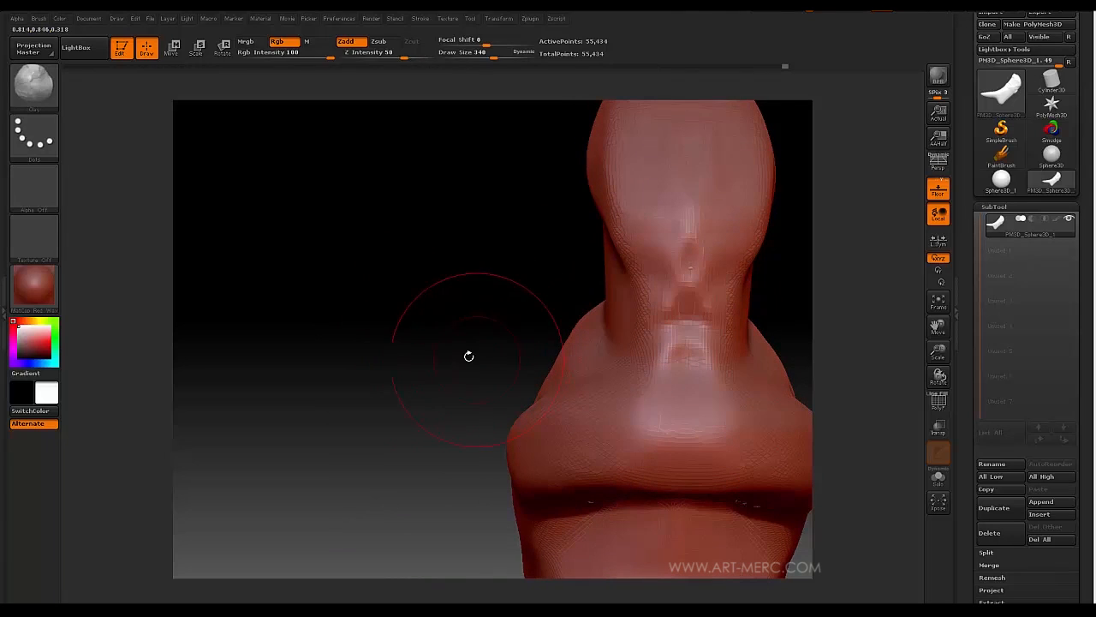
key("s")
left_click(418, 354)
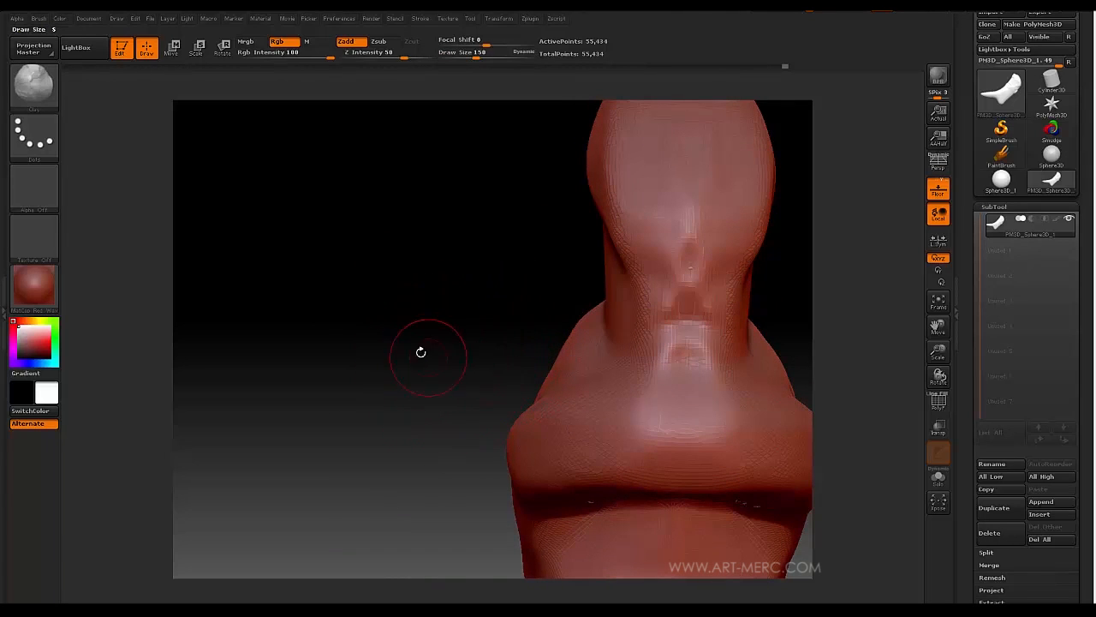
left_click_drag(420, 354, 488, 351)
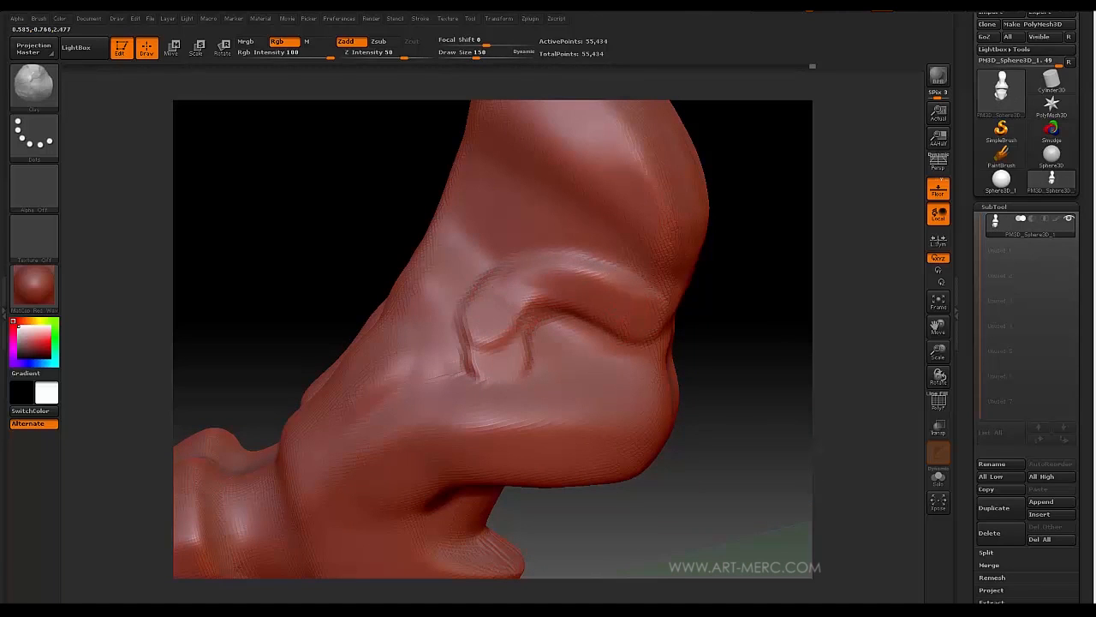
left_click_drag(695, 335, 607, 305)
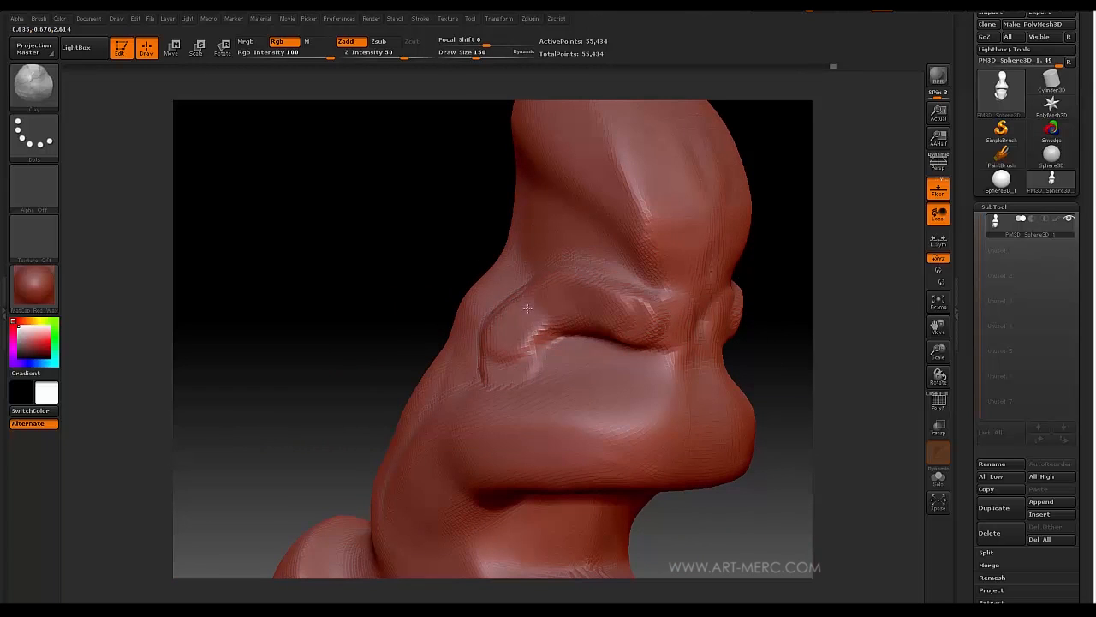
left_click_drag(608, 314, 423, 300)
left_click_drag(752, 366, 756, 417, "ctrl")
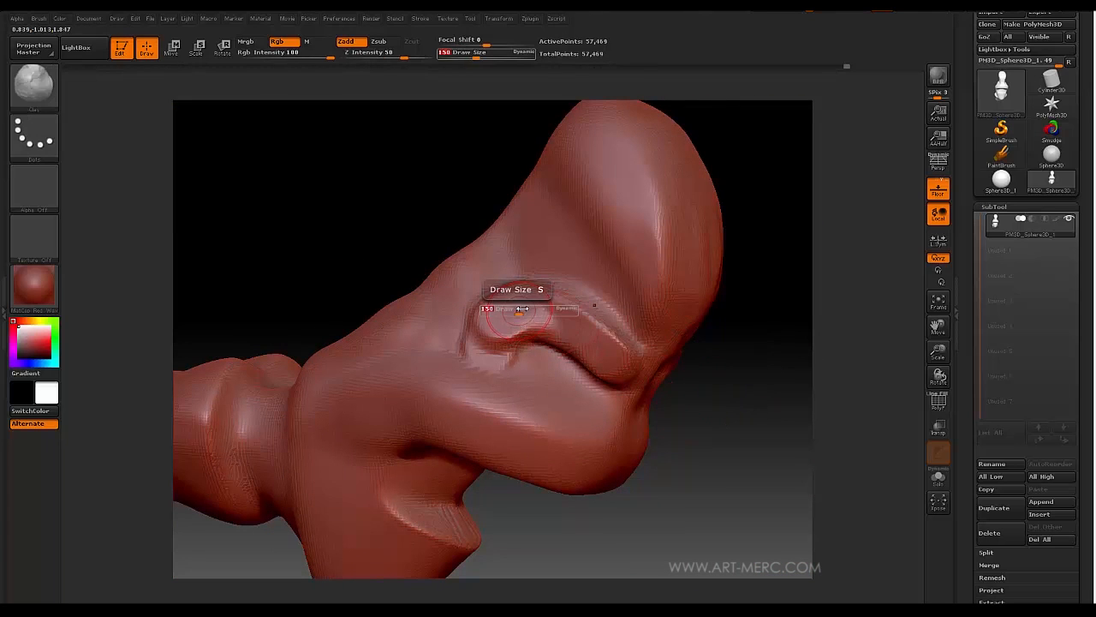
- Increase the Clay draw size to 232, build up the side fold and carve a hollow beneath it
left_click_drag(524, 308, 529, 307)
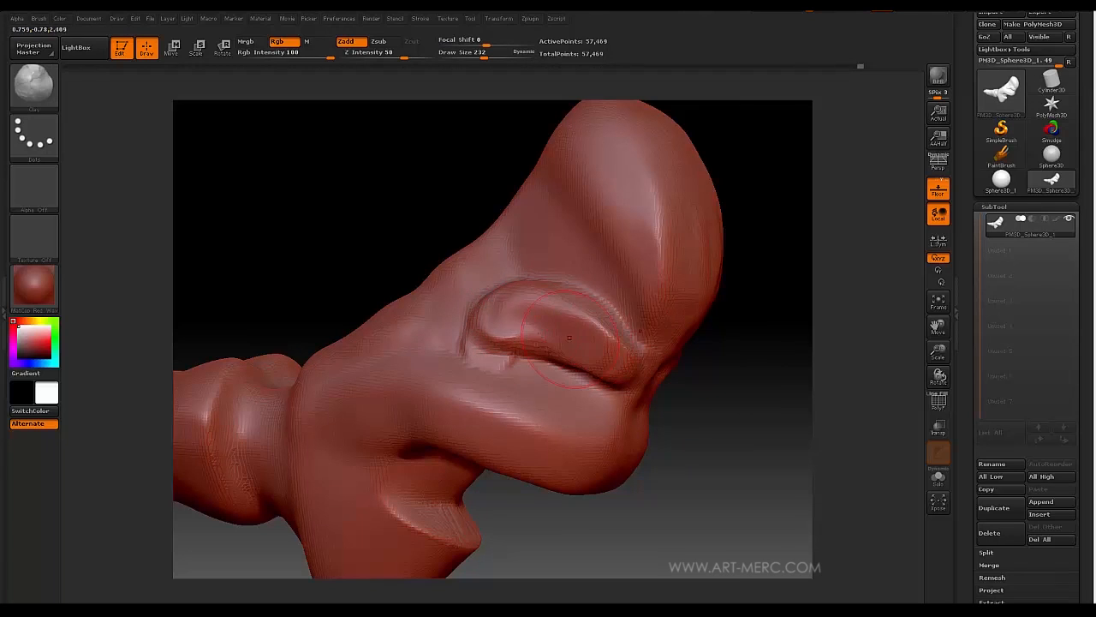
left_click_drag(728, 369, 535, 315)
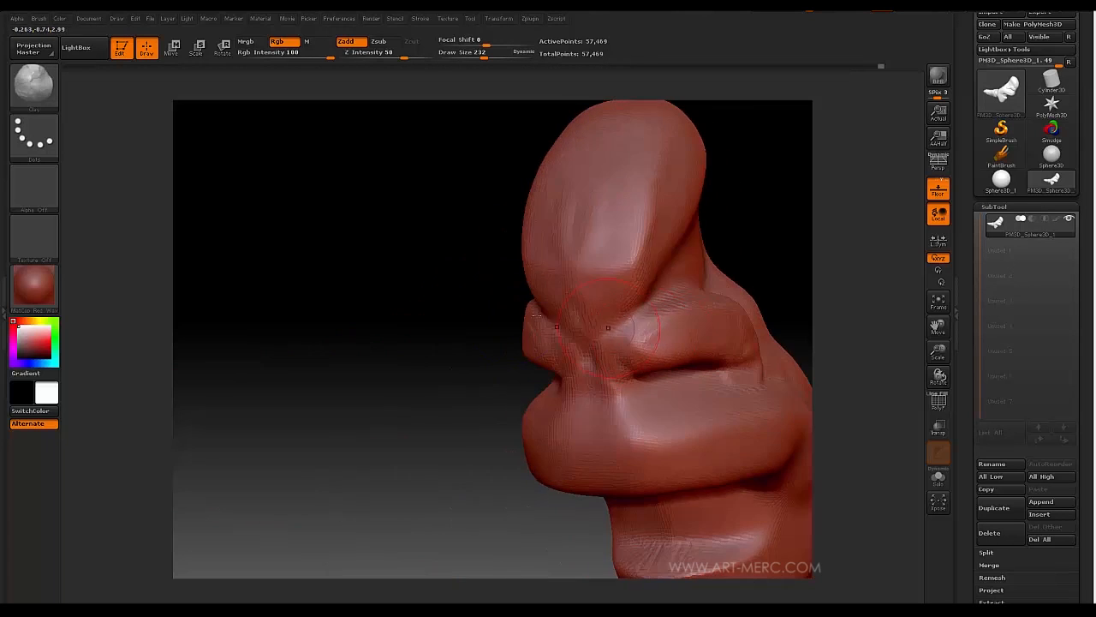
mouse_move(433, 299)
left_mouse_down()
mouse_move(402, 211)
mouse_move(374, 271)
mouse_move(682, 314)
mouse_move(671, 406)
mouse_move(714, 416)
mouse_move(655, 355)
left_mouse_up()
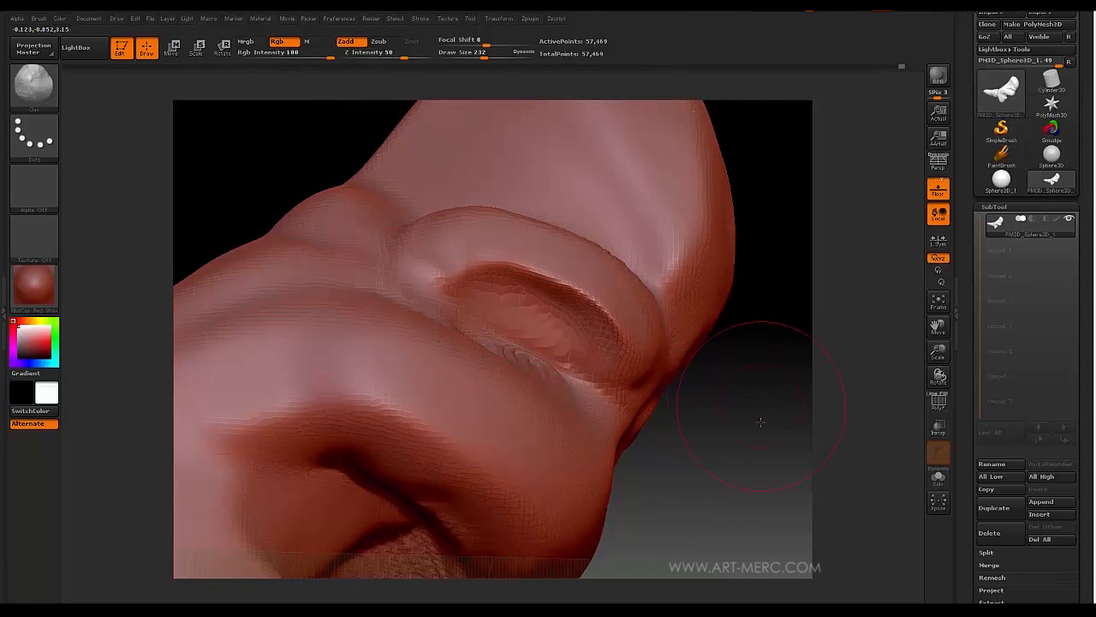
left_click_drag(760, 421, 535, 361)
- Smooth the side fold, the rough hollow beneath it and the surface behind it
key("shift")
mouse_move(783, 483)
left_mouse_down("alt")
mouse_move(693, 391)
mouse_move(646, 316)
mouse_move(714, 406)
mouse_move(428, 296)
left_mouse_up("alt")
key("shift")
mouse_move(428, 296)
left_mouse_down("alt")
mouse_move(411, 237)
mouse_move(420, 259)
mouse_move(425, 235)
mouse_move(391, 155)
mouse_move(392, 311)
mouse_move(382, 299)
mouse_move(432, 310)
left_mouse_up("alt")
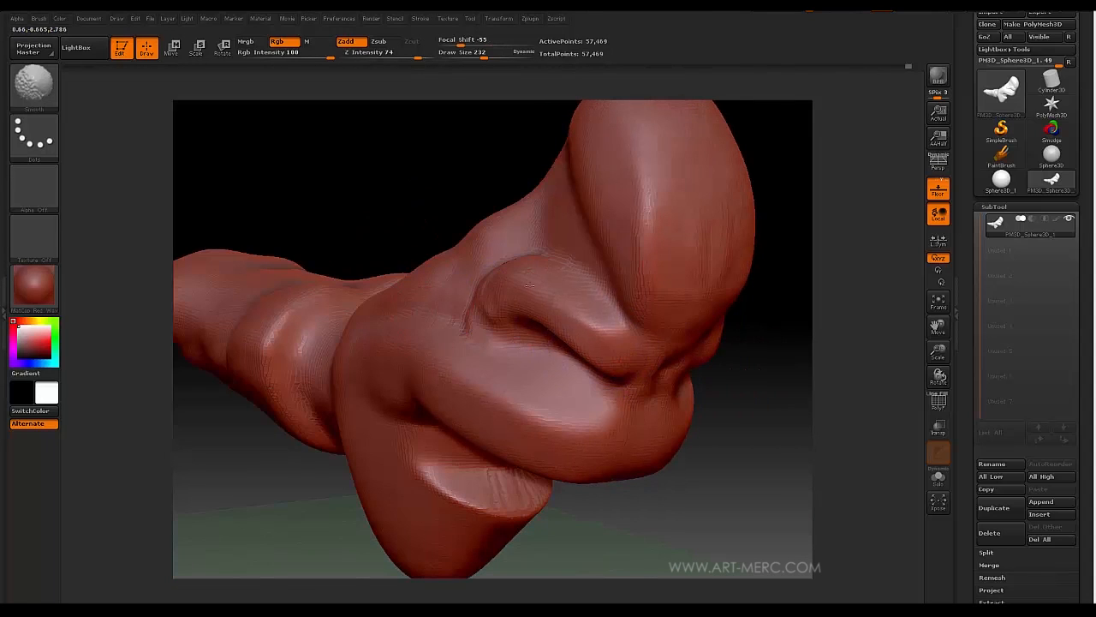
left_click_drag(529, 285, 565, 307, "shift")
mouse_move(710, 397)
left_mouse_down()
mouse_move(800, 387)
mouse_move(761, 380)
mouse_move(720, 309)
mouse_move(734, 443)
mouse_move(708, 357)
mouse_move(706, 471)
mouse_move(710, 416)
left_mouse_up()
left_click_drag(476, 329, 463, 339, "shift")
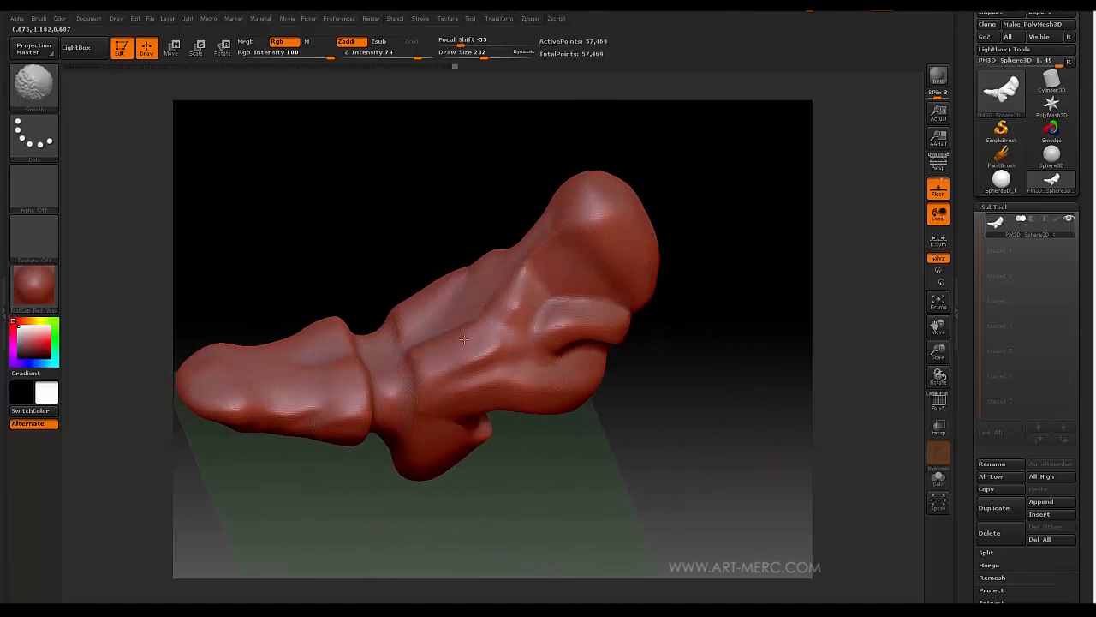
- Build up rounded ridges with Clay that meet in a V on the front of the form's upper end, and smooth them
mouse_move(710, 375)
left_mouse_down()
mouse_move(719, 340)
mouse_move(656, 247)
mouse_move(752, 413)
mouse_move(642, 351)
left_mouse_up()
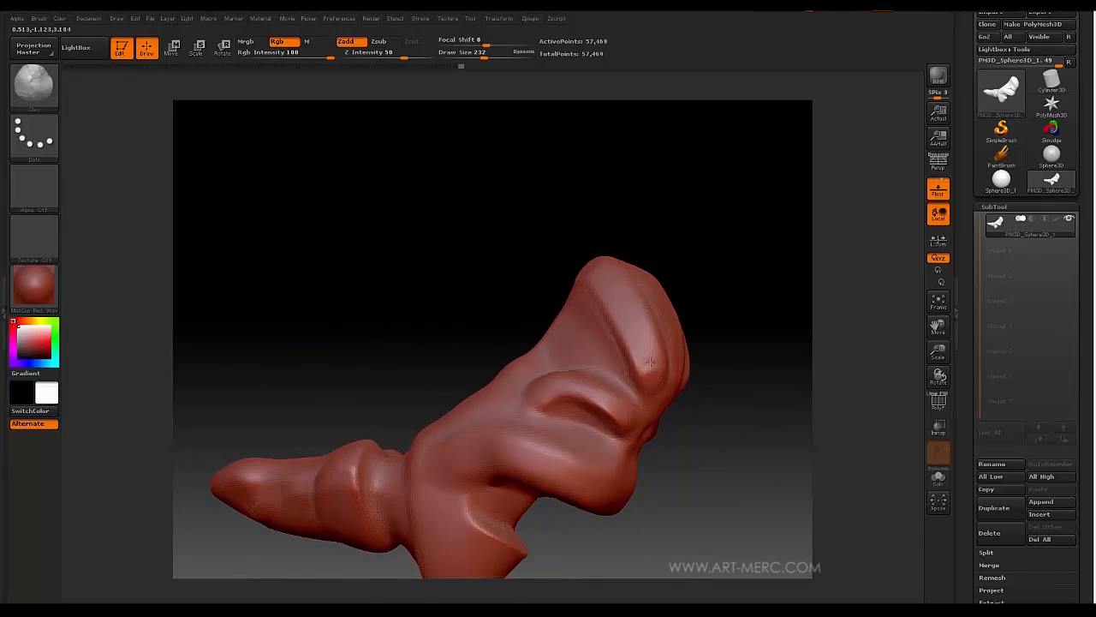
mouse_move(558, 222)
left_mouse_down()
mouse_move(484, 233)
mouse_move(431, 222)
mouse_move(458, 248)
left_mouse_up()
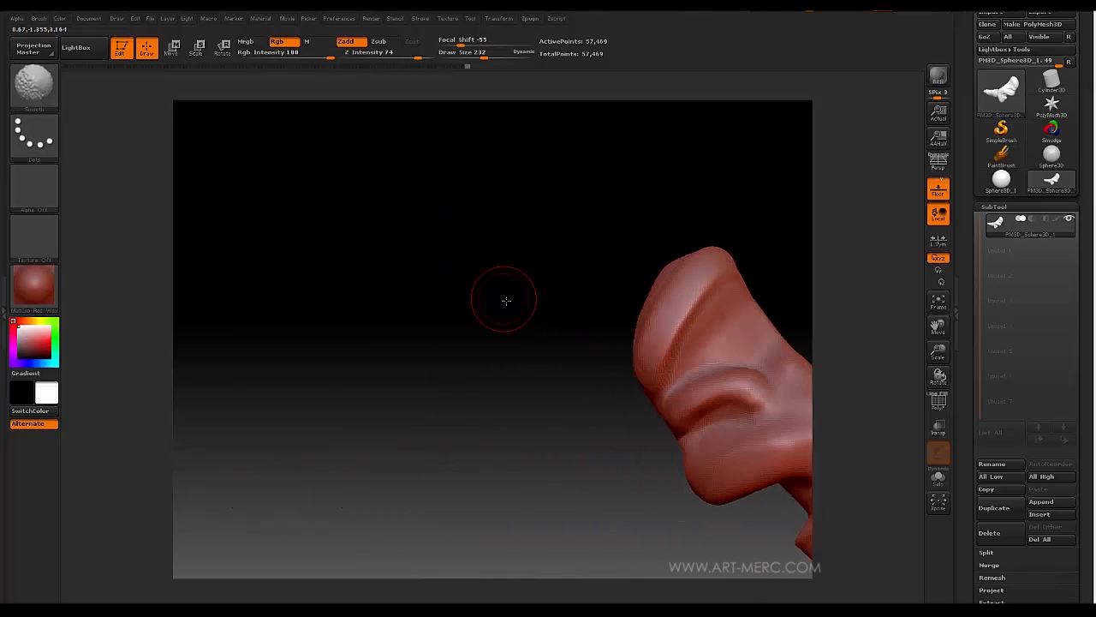
mouse_move(506, 301)
left_mouse_down("alt")
mouse_move(487, 399)
mouse_move(435, 303)
mouse_move(708, 308)
left_mouse_up("alt")
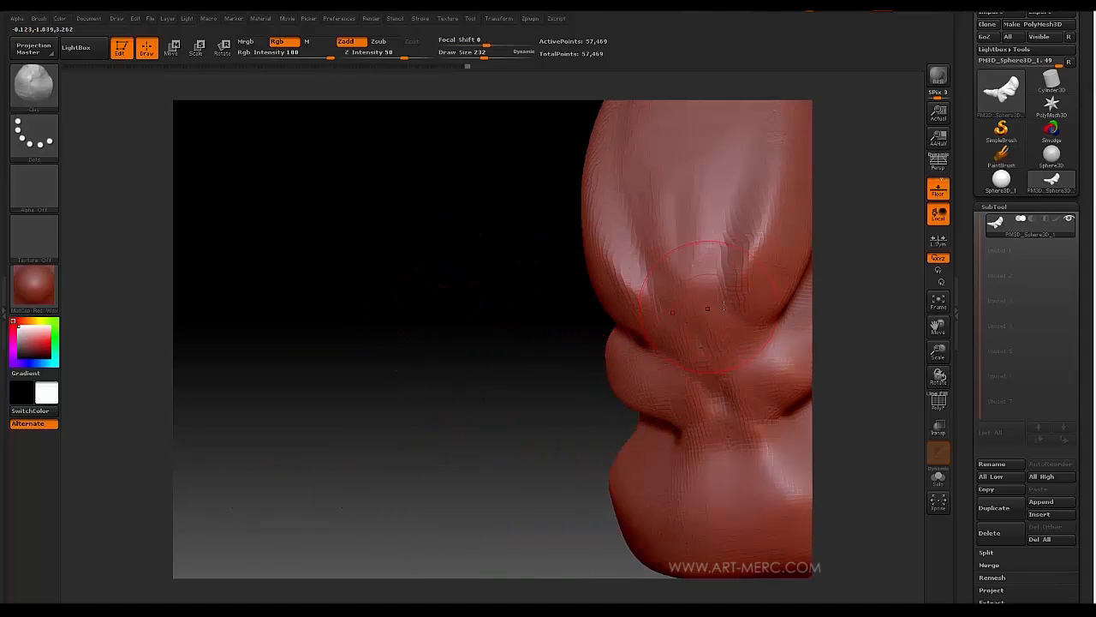
left_click_drag(767, 267, 773, 246)
left_click_drag(709, 287, 775, 229)
left_click_drag(696, 327, 779, 187)
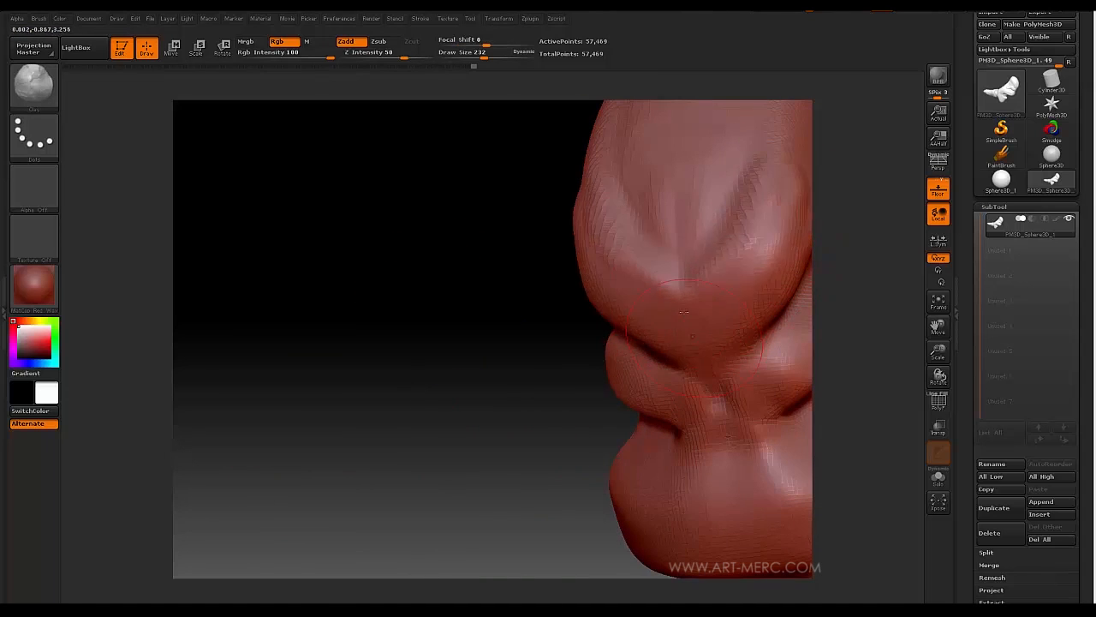
mouse_move(522, 227)
left_mouse_down("alt")
mouse_move(519, 321)
mouse_move(504, 291)
mouse_move(546, 306)
mouse_move(445, 403)
left_mouse_up("alt")
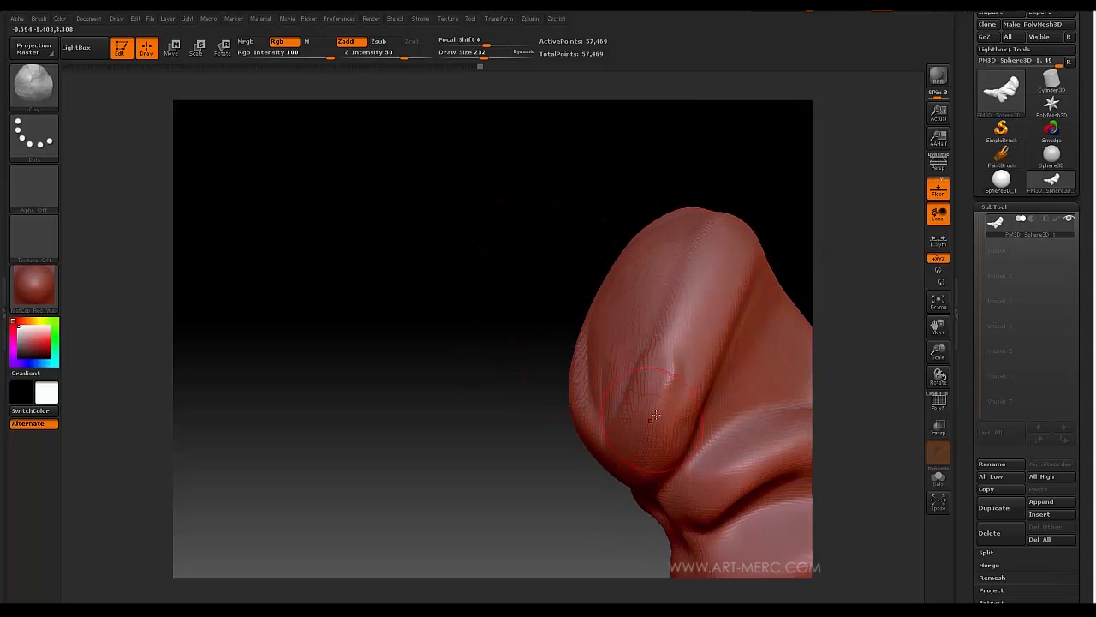
mouse_move(653, 416)
left_mouse_down()
mouse_move(702, 304)
mouse_move(685, 274)
mouse_move(657, 377)
left_mouse_up()
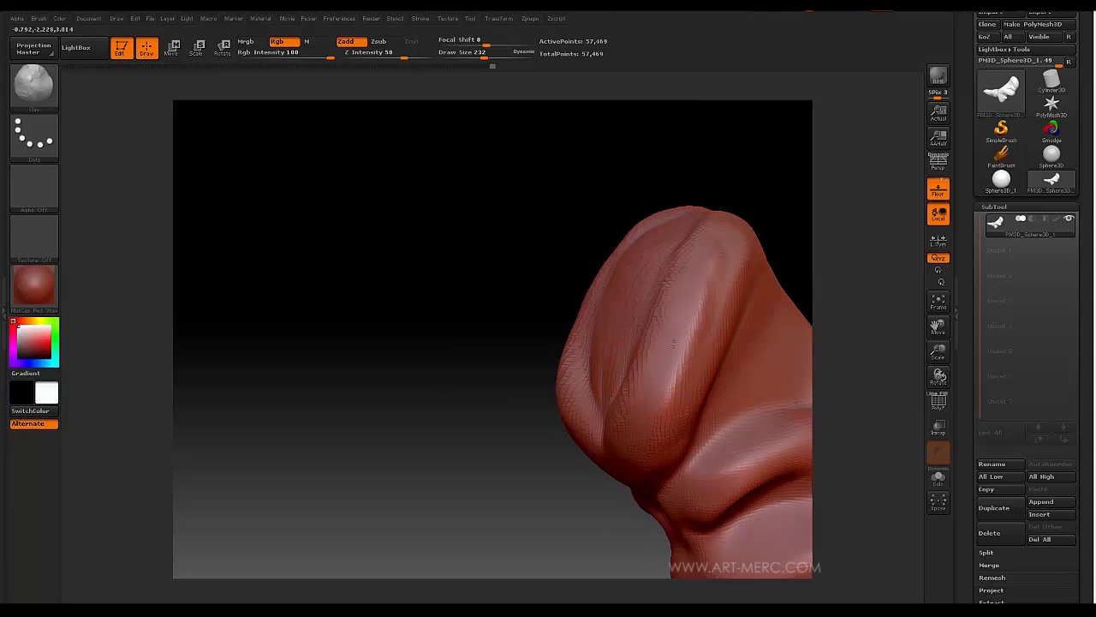
left_click_drag(462, 347, 582, 351)
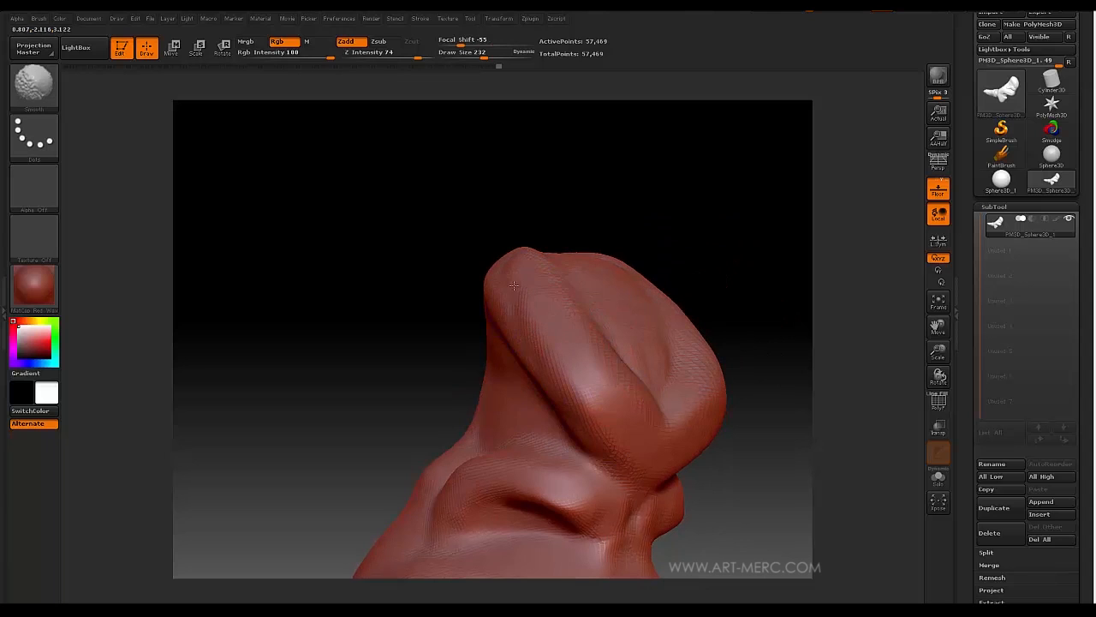
mouse_move(467, 274)
left_mouse_down("shift")
mouse_move(692, 260)
mouse_move(680, 286)
mouse_move(651, 132)
mouse_move(732, 243)
mouse_move(794, 379)
mouse_move(728, 363)
left_mouse_up("shift")
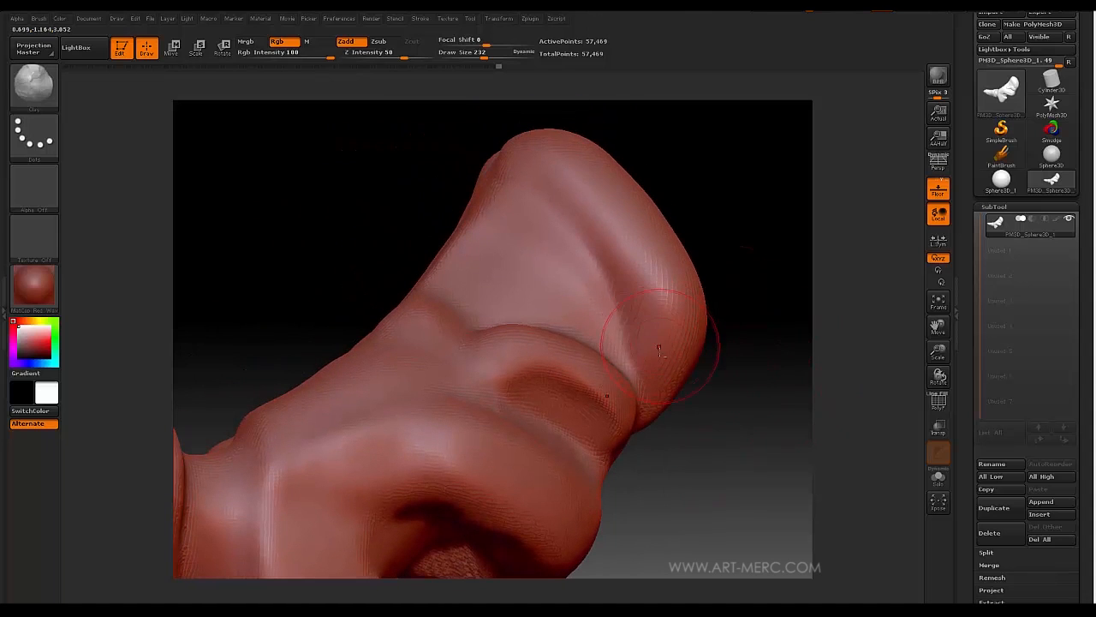
- Carve a long concave groove into the side of the upper end behind the rounded front rim, using inverted Clay strokes
left_click_drag(560, 189, 539, 176, "alt")
left_click_drag(624, 283, 531, 164, "alt")
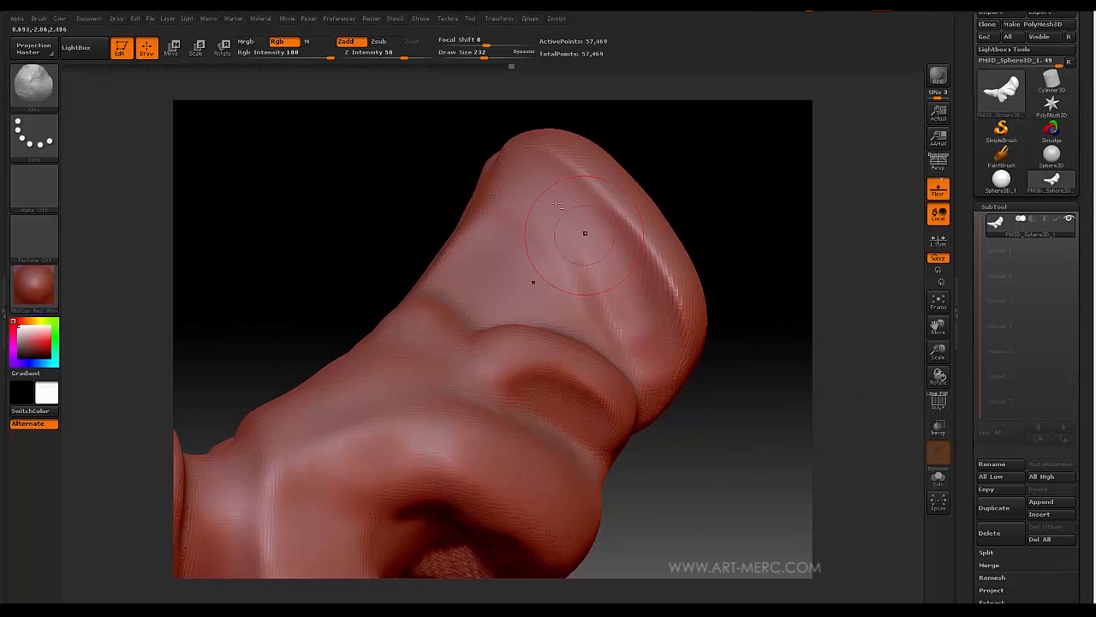
mouse_move(746, 225)
left_mouse_down()
mouse_move(655, 244)
mouse_move(735, 283)
left_mouse_up()
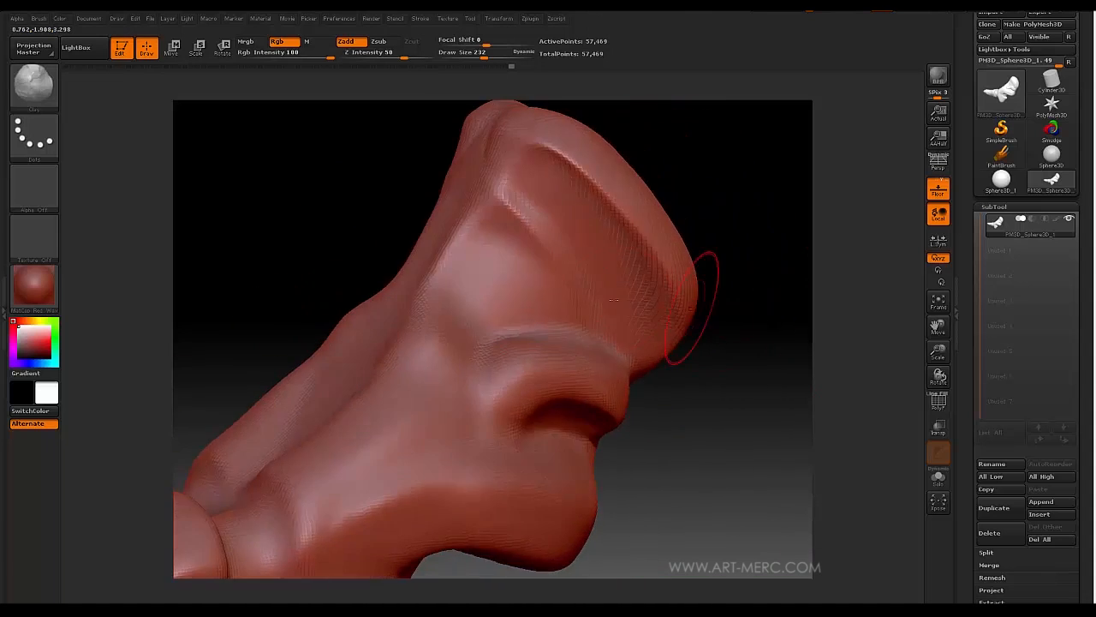
mouse_move(576, 289)
left_mouse_down("alt")
mouse_move(525, 232)
mouse_move(534, 195)
left_mouse_up("alt")
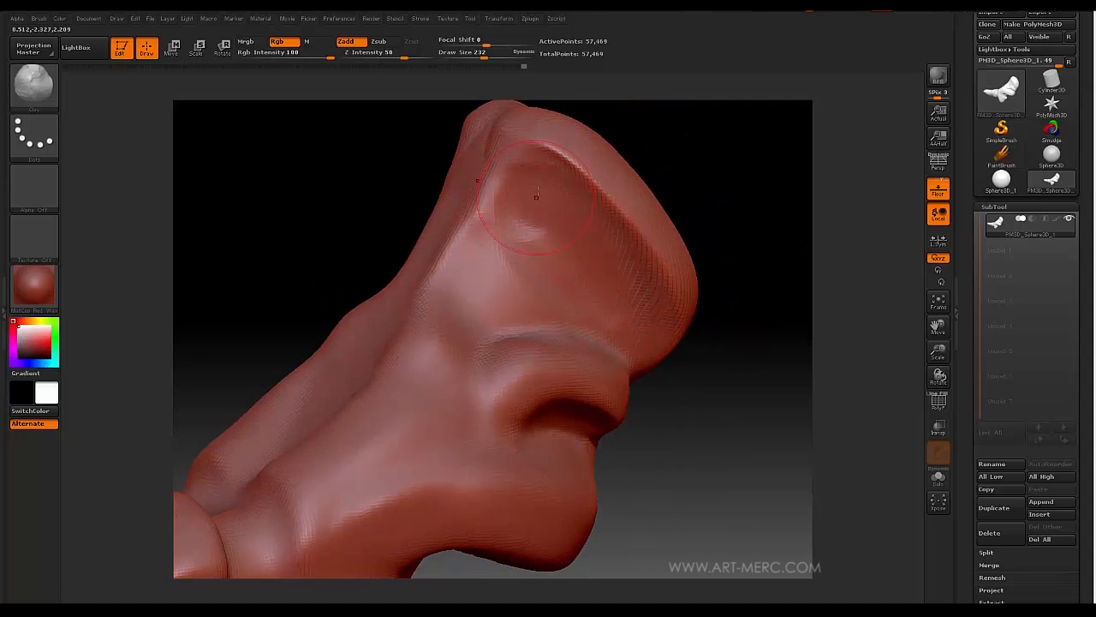
mouse_move(722, 360)
left_mouse_down()
mouse_move(739, 394)
mouse_move(776, 330)
mouse_move(608, 307)
left_mouse_up()
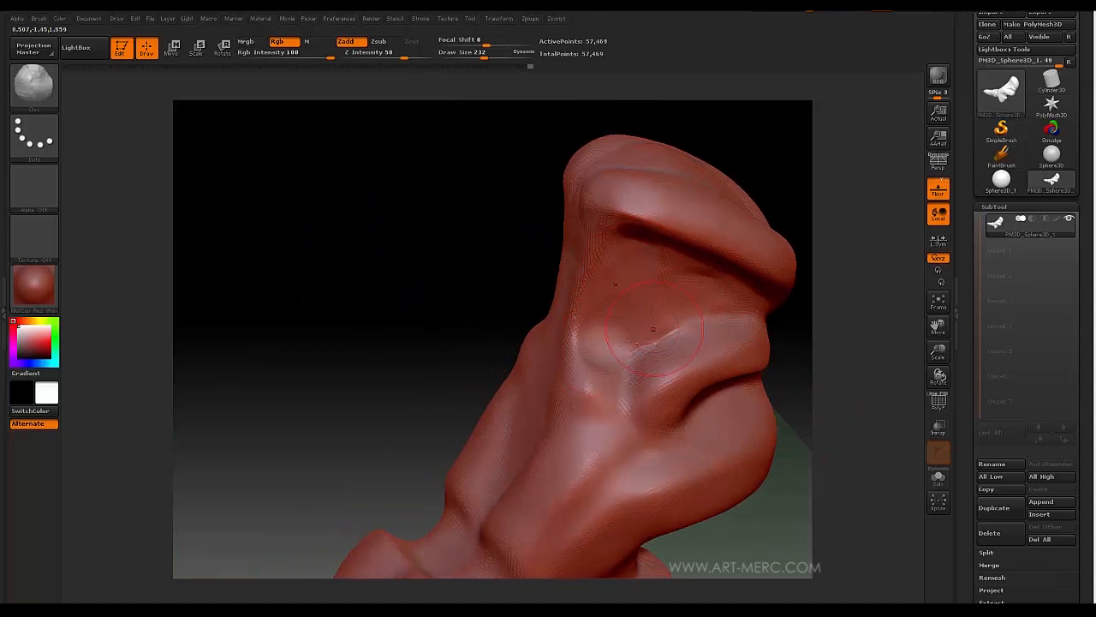
mouse_move(479, 225)
left_mouse_down()
mouse_move(457, 213)
mouse_move(460, 200)
mouse_move(523, 248)
mouse_move(488, 154)
mouse_move(477, 245)
mouse_move(548, 231)
left_mouse_up()
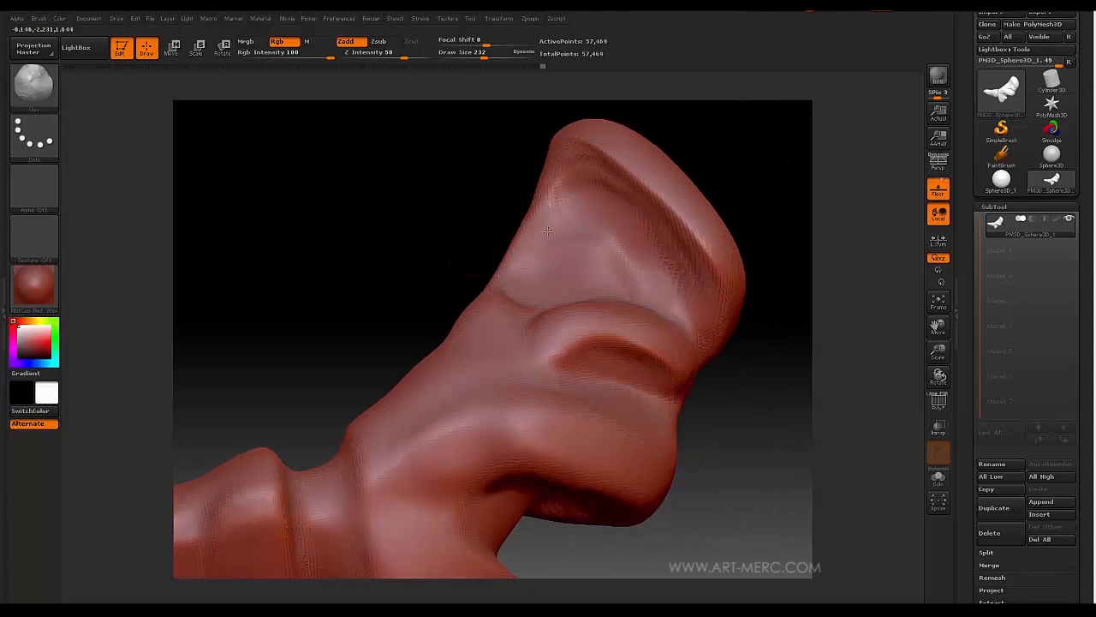
- Smooth the carved side groove and blend its edge into the front rim
mouse_move(800, 349)
left_mouse_down()
mouse_move(784, 374)
mouse_move(787, 400)
left_mouse_up()
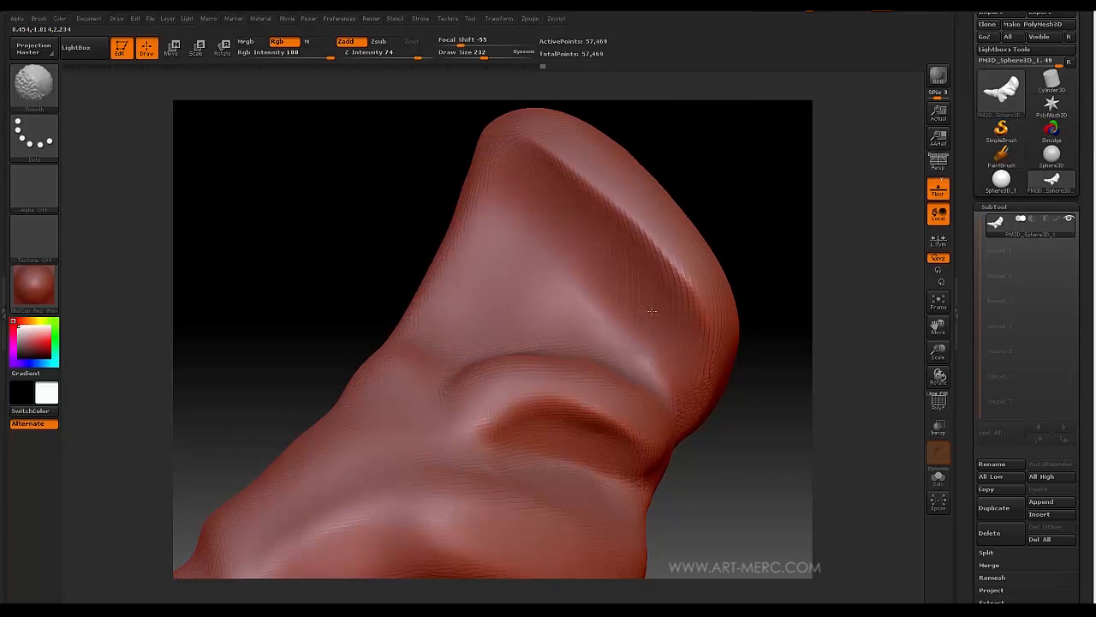
mouse_move(776, 334)
left_mouse_down()
mouse_move(832, 399)
mouse_move(822, 374)
mouse_move(798, 401)
mouse_move(720, 306)
mouse_move(714, 379)
mouse_move(720, 345)
mouse_move(728, 395)
mouse_move(726, 381)
left_mouse_up()
mouse_move(641, 335)
left_mouse_down()
mouse_move(639, 256)
mouse_move(687, 321)
mouse_move(668, 291)
mouse_move(671, 303)
mouse_move(531, 341)
left_mouse_up()
mouse_move(649, 332)
left_mouse_down()
mouse_move(722, 314)
mouse_move(754, 320)
mouse_move(727, 158)
mouse_move(717, 189)
mouse_move(725, 169)
mouse_move(744, 210)
left_mouse_up()
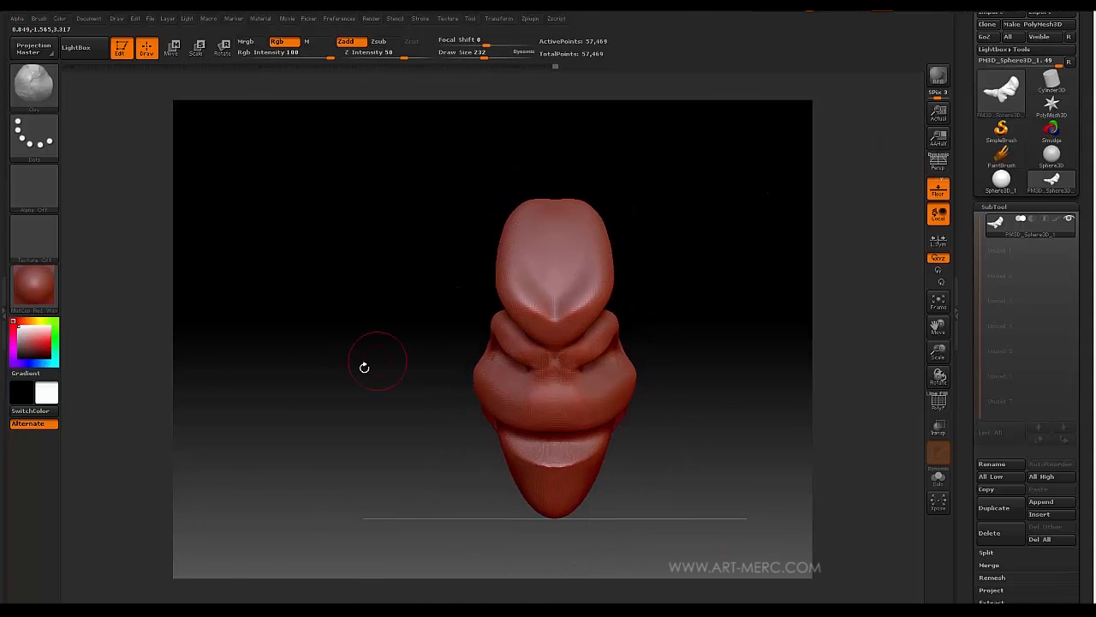
- Pull the form's upper end up into a tall pointed crest with an enlarged Move brush, and update the DynaMesh
key("b")
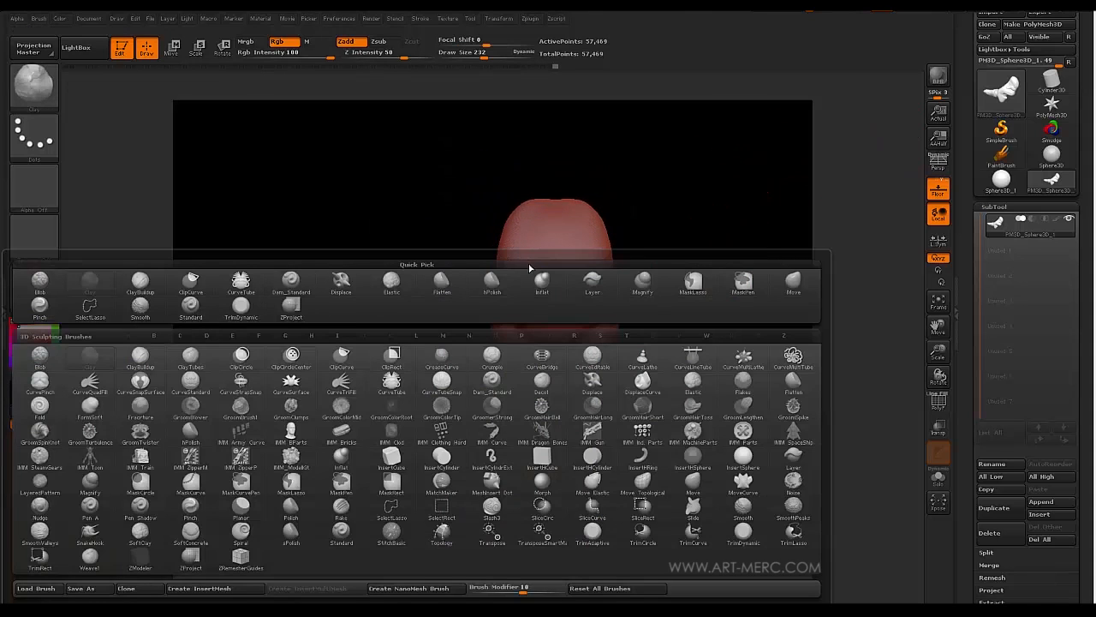
left_click(785, 284)
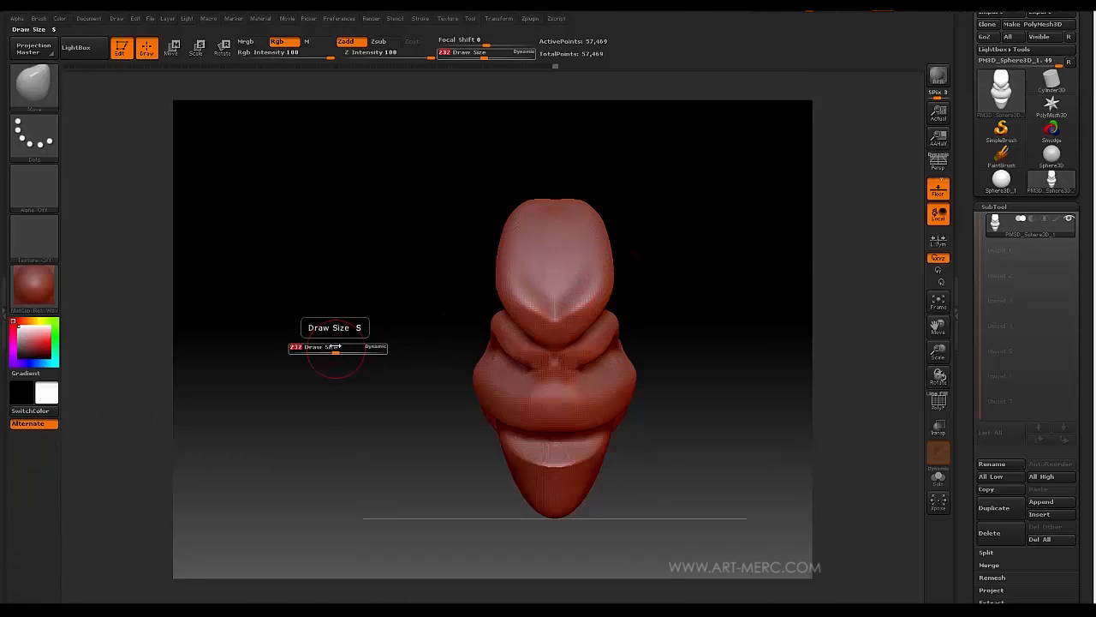
mouse_move(372, 321)
left_mouse_down()
mouse_move(318, 338)
mouse_move(331, 340)
mouse_move(291, 289)
mouse_move(296, 260)
mouse_move(309, 345)
mouse_move(289, 343)
left_mouse_up()
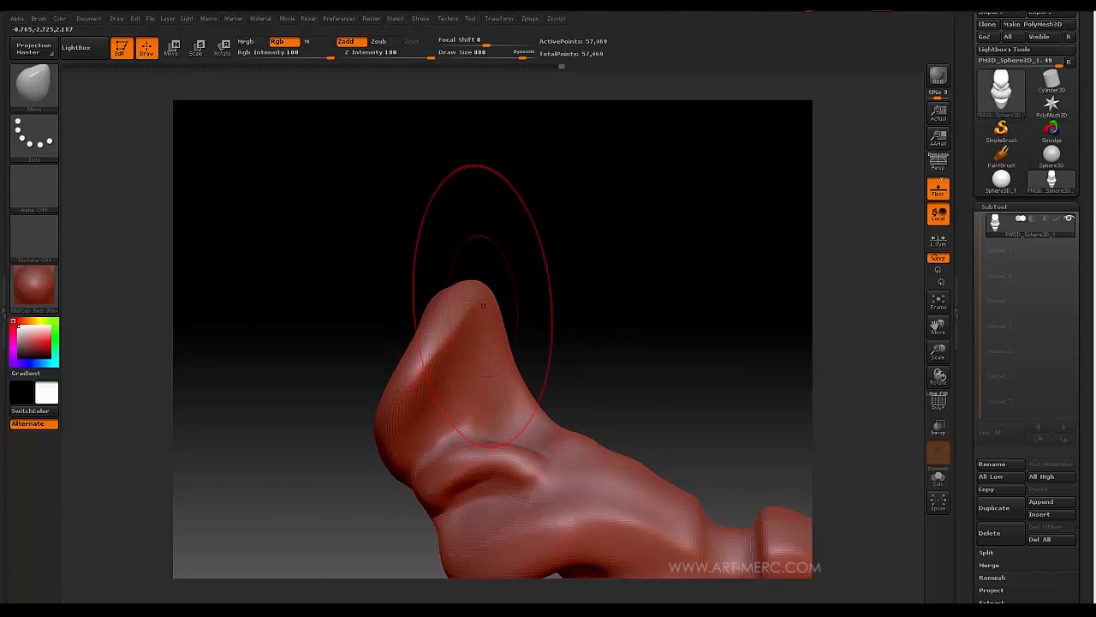
mouse_move(371, 279)
left_mouse_down()
mouse_move(360, 206)
mouse_move(338, 194)
mouse_move(338, 240)
mouse_move(509, 261)
mouse_move(369, 183)
mouse_move(361, 192)
mouse_move(382, 166)
mouse_move(362, 228)
mouse_move(369, 267)
left_mouse_up()
mouse_move(460, 294)
left_mouse_down()
mouse_move(491, 304)
mouse_move(490, 322)
mouse_move(607, 346)
mouse_move(465, 268)
mouse_move(345, 291)
mouse_move(447, 203)
mouse_move(431, 318)
mouse_move(300, 350)
mouse_move(473, 265)
mouse_move(365, 271)
mouse_move(355, 291)
mouse_move(318, 296)
mouse_move(327, 280)
mouse_move(318, 237)
mouse_move(355, 212)
left_mouse_up()
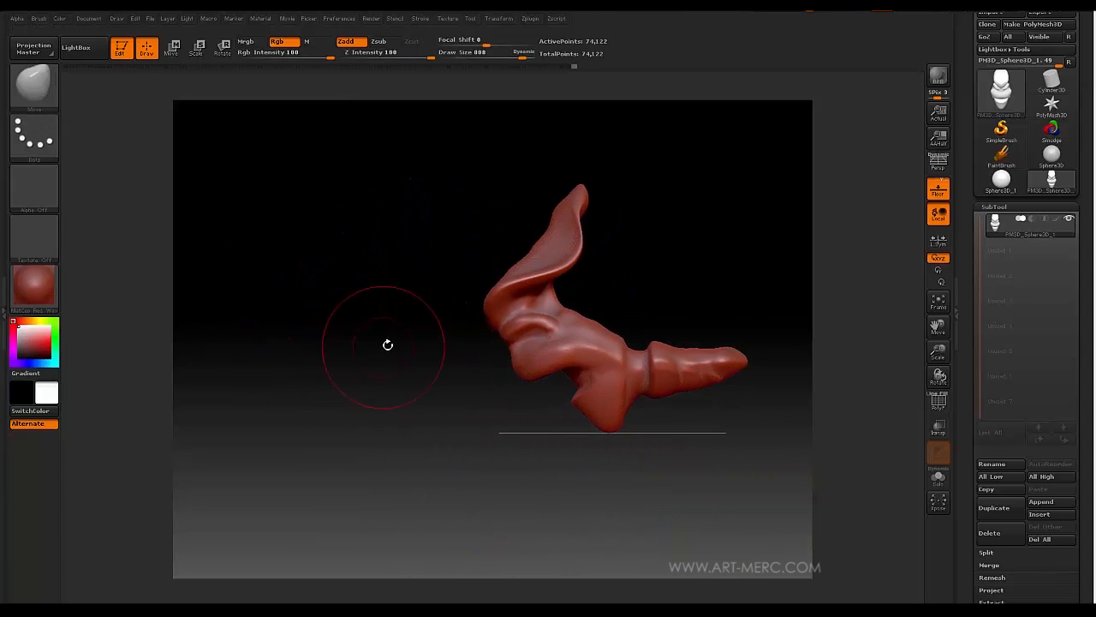
- Reshape the sides and hollow back of the tall crest with the Move brush
mouse_move(387, 344)
left_mouse_down()
mouse_move(374, 330)
mouse_move(422, 340)
mouse_move(371, 335)
left_mouse_up()
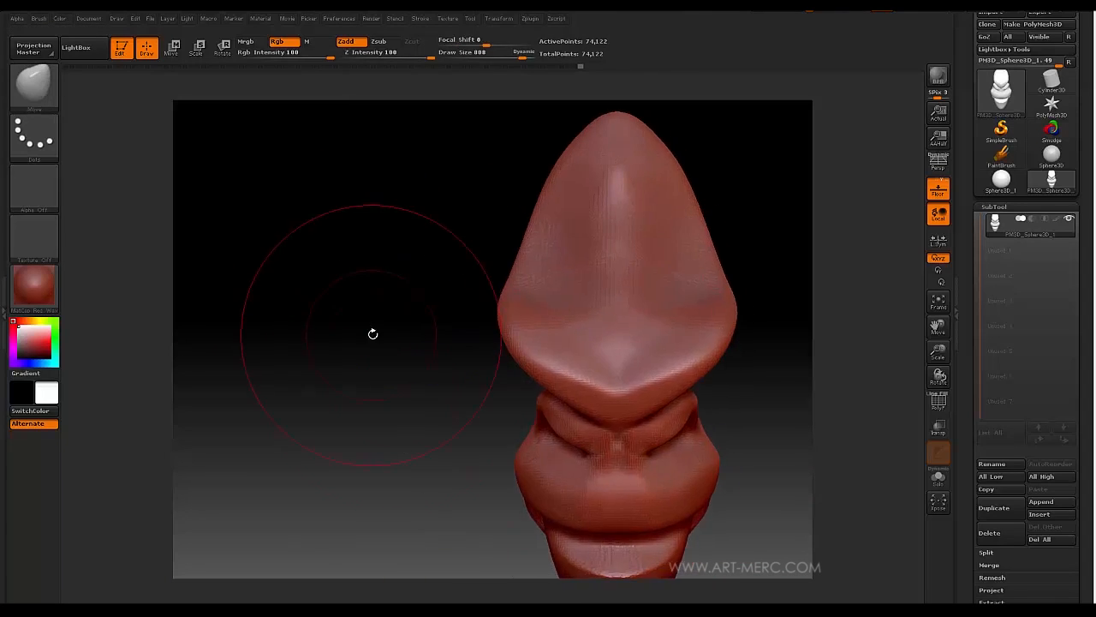
mouse_move(378, 266)
left_mouse_down("alt")
mouse_move(369, 338)
mouse_move(357, 340)
left_mouse_up("alt")
left_click_drag(561, 321, 544, 305, "shift")
left_click_drag(462, 252, 422, 280)
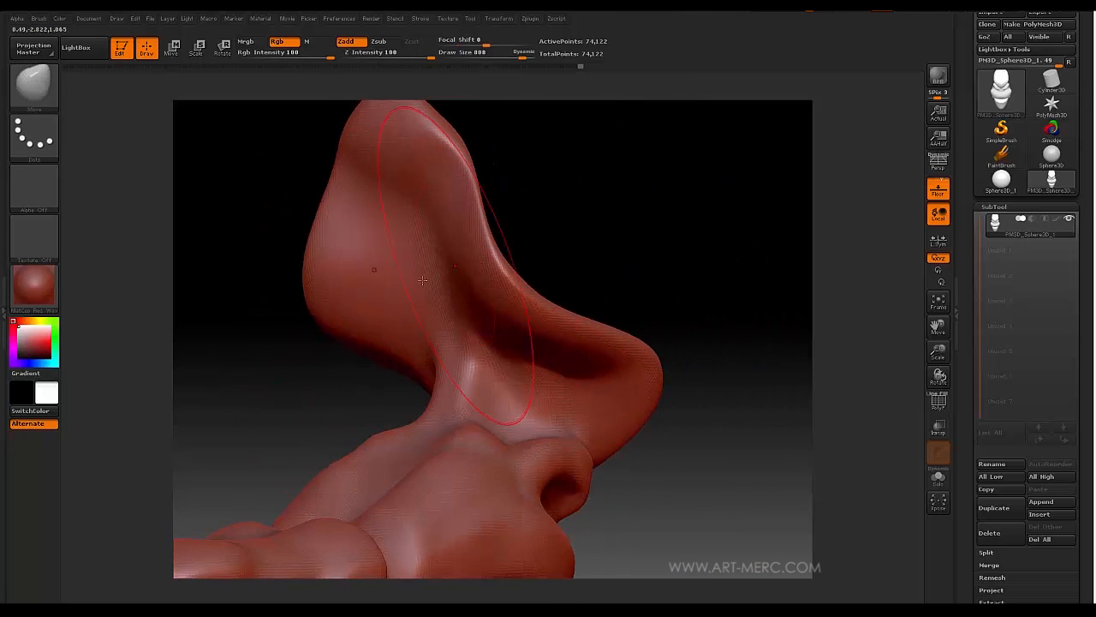
mouse_move(667, 414)
left_mouse_down()
mouse_move(710, 499)
mouse_move(660, 416)
mouse_move(660, 468)
mouse_move(677, 486)
mouse_move(677, 448)
mouse_move(622, 323)
mouse_move(657, 528)
mouse_move(649, 386)
mouse_move(656, 428)
mouse_move(680, 440)
mouse_move(678, 377)
mouse_move(686, 439)
mouse_move(577, 384)
mouse_move(455, 265)
mouse_move(500, 157)
mouse_move(474, 166)
mouse_move(524, 333)
mouse_move(548, 208)
mouse_move(547, 324)
mouse_move(519, 262)
mouse_move(497, 313)
mouse_move(582, 408)
mouse_move(276, 252)
mouse_move(282, 342)
mouse_move(255, 269)
mouse_move(370, 266)
mouse_move(339, 291)
mouse_move(311, 278)
mouse_move(262, 283)
left_mouse_up()
- Pull the middle bump down into a pointed lobe and reshape the lower protrusion beneath it with the Move brush
mouse_move(428, 294)
left_mouse_down()
mouse_move(279, 303)
mouse_move(309, 290)
mouse_move(282, 281)
mouse_move(313, 350)
mouse_move(342, 380)
mouse_move(530, 441)
mouse_move(523, 428)
mouse_move(515, 454)
left_mouse_up()
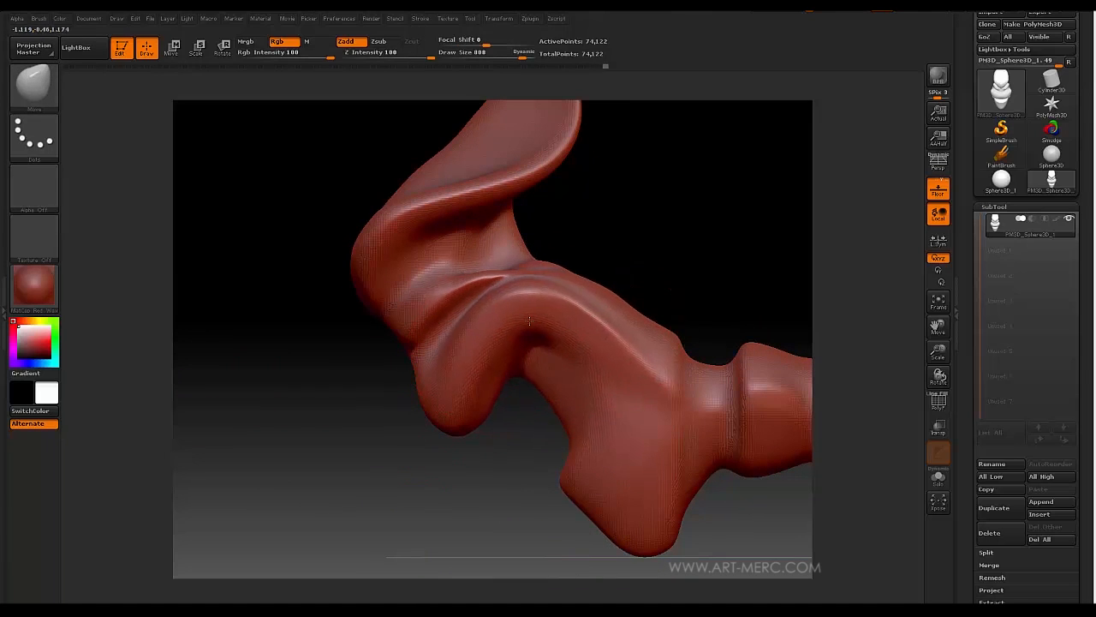
left_click_drag(344, 391, 412, 412)
left_click_drag(521, 423, 458, 442)
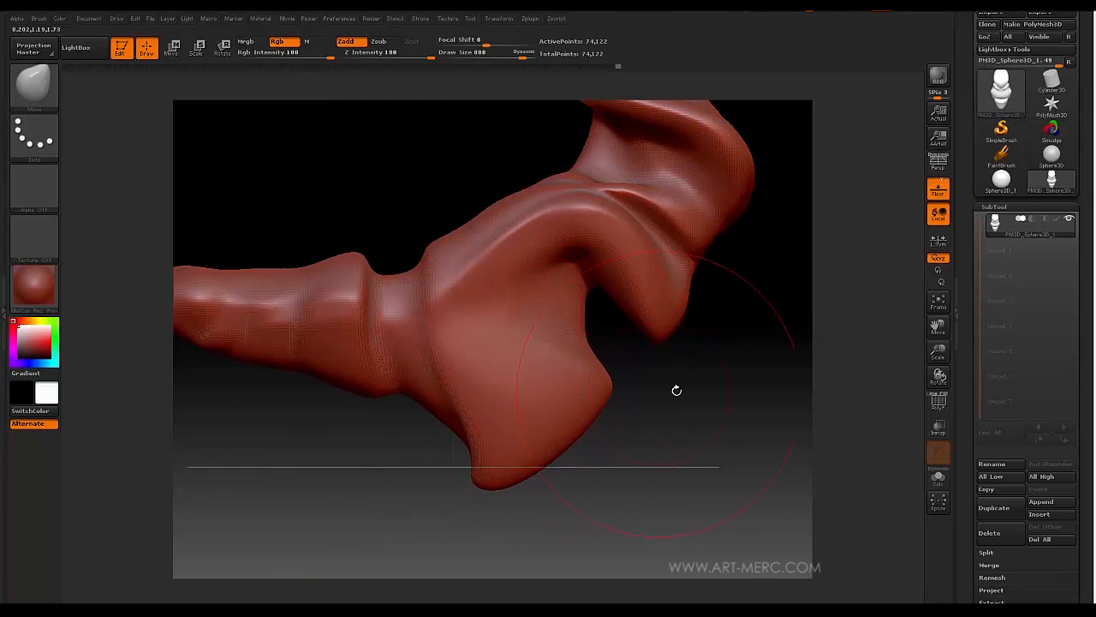
mouse_move(676, 390)
left_mouse_down()
mouse_move(406, 440)
mouse_move(395, 329)
mouse_move(386, 431)
mouse_move(374, 428)
mouse_move(394, 411)
mouse_move(339, 402)
mouse_move(374, 394)
mouse_move(342, 357)
mouse_move(327, 407)
mouse_move(396, 329)
mouse_move(242, 374)
mouse_move(339, 298)
mouse_move(399, 289)
mouse_move(345, 251)
left_mouse_up()
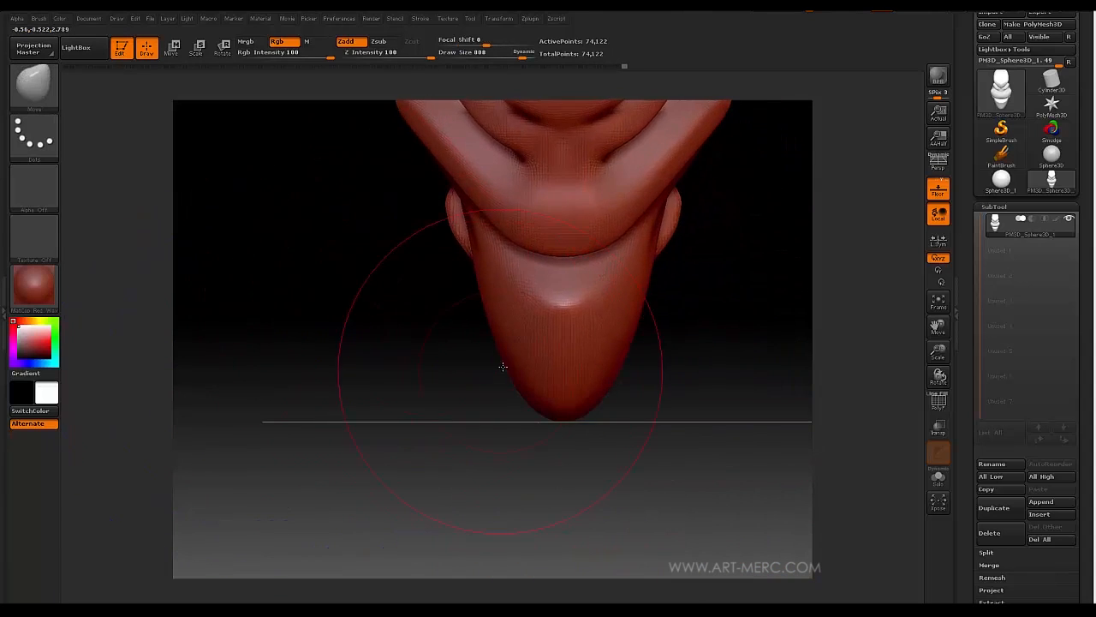
mouse_move(495, 365)
left_mouse_down()
mouse_move(634, 381)
mouse_move(482, 318)
mouse_move(328, 351)
left_mouse_up()
key("f")
left_click_drag(328, 350, 400, 379, "shift")
left_click_drag(399, 379, 396, 372, "alt")
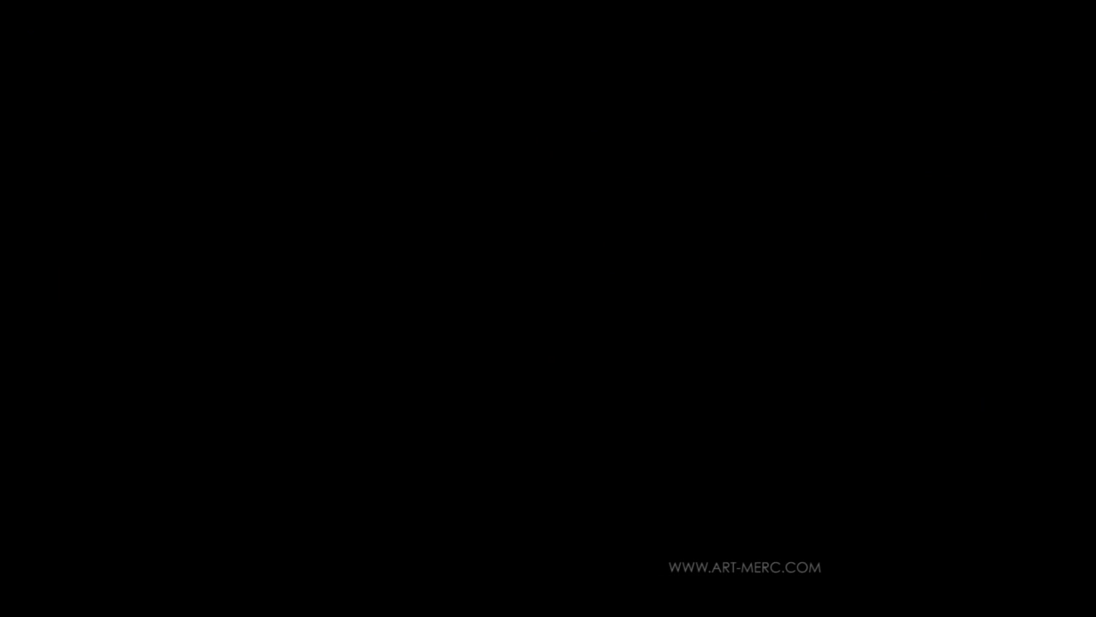